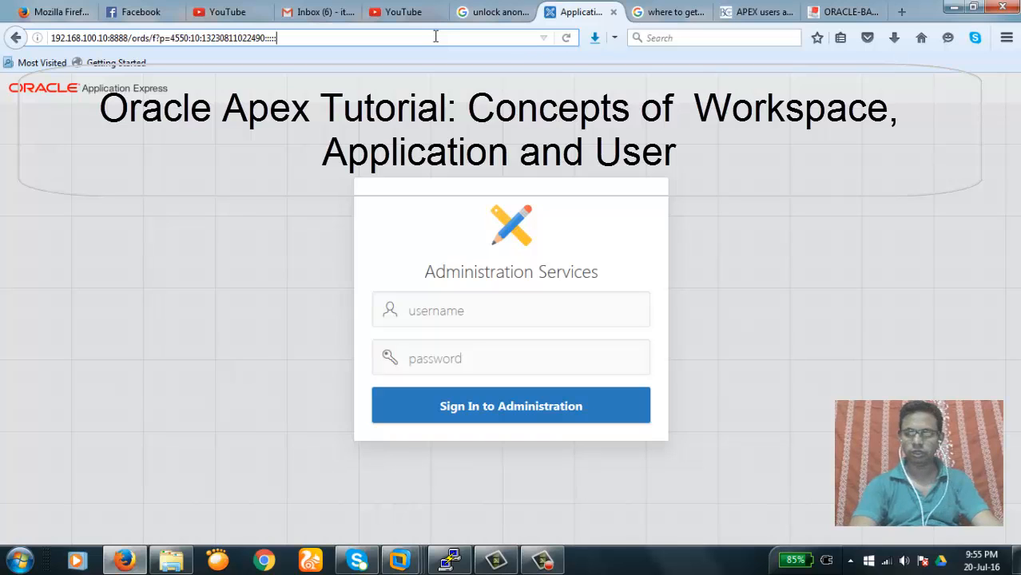
Try loading the base ords address, then the ords/apex_admin address
{"action": "key", "text": "BackSpace"}
{"action": "key", "text": "BackSpace"}
{"action": "key", "text": "BackSpace"}
{"action": "key", "text": "BackSpace"}
{"action": "key", "text": "BackSpace"}
{"action": "key", "text": "BackSpace"}
{"action": "key", "text": "BackSpace"}
{"action": "key", "text": "BackSpace"}
{"action": "key", "text": "BackSpace"}
{"action": "key", "text": "BackSpace"}
{"action": "key", "text": "BackSpace"}
{"action": "key", "text": "BackSpace"}
{"action": "key", "text": "BackSpace"}
{"action": "key", "text": "BackSpace"}
{"action": "key", "text": "BackSpace"}
{"action": "key", "text": "BackSpace"}
{"action": "key", "text": "BackSpace"}
{"action": "key", "text": "BackSpace"}
{"action": "key", "text": "BackSpace"}
{"action": "key", "text": "BackSpace"}
{"action": "key", "text": "BackSpace"}
{"action": "key", "text": "BackSpace"}
{"action": "key", "text": "BackSpace"}
{"action": "key", "text": "BackSpace"}
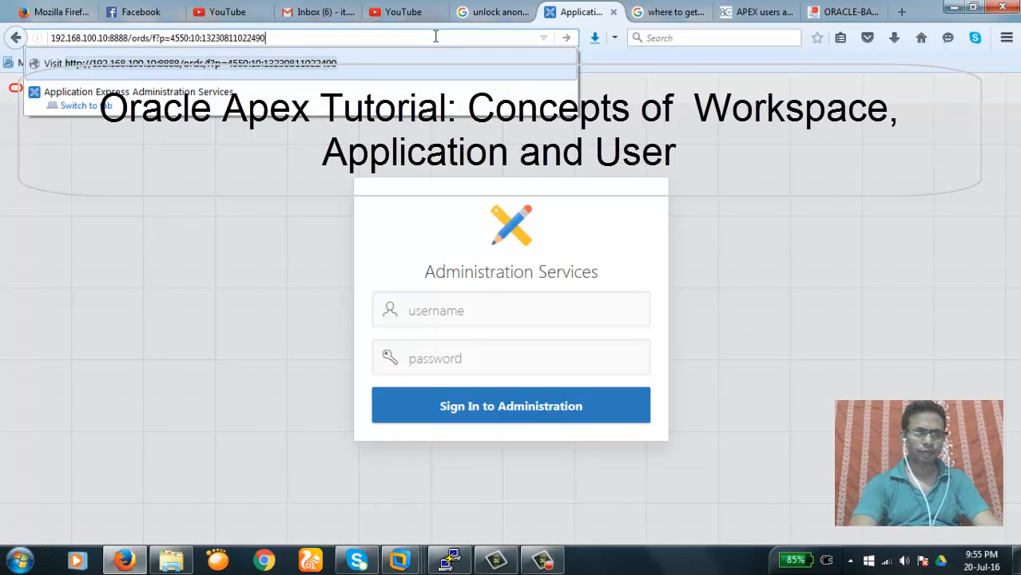
{"action": "key", "text": "BackSpace"}
{"action": "key", "text": "BackSpace"}
{"action": "key", "text": "BackSpace"}
{"action": "key", "text": "BackSpace"}
{"action": "key", "text": "BackSpace"}
{"action": "key", "text": "BackSpace"}
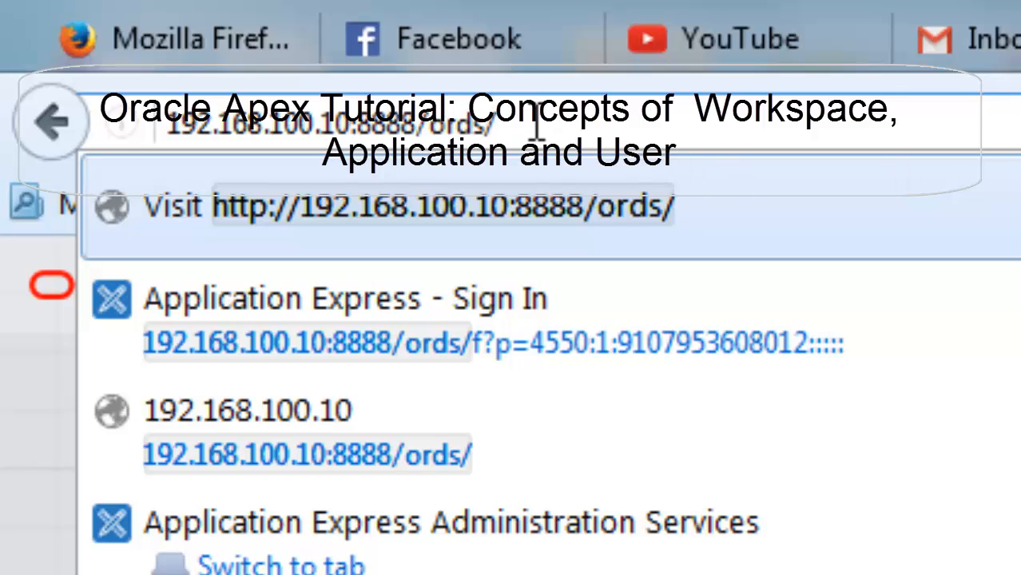
{"action": "key", "text": "Return"}
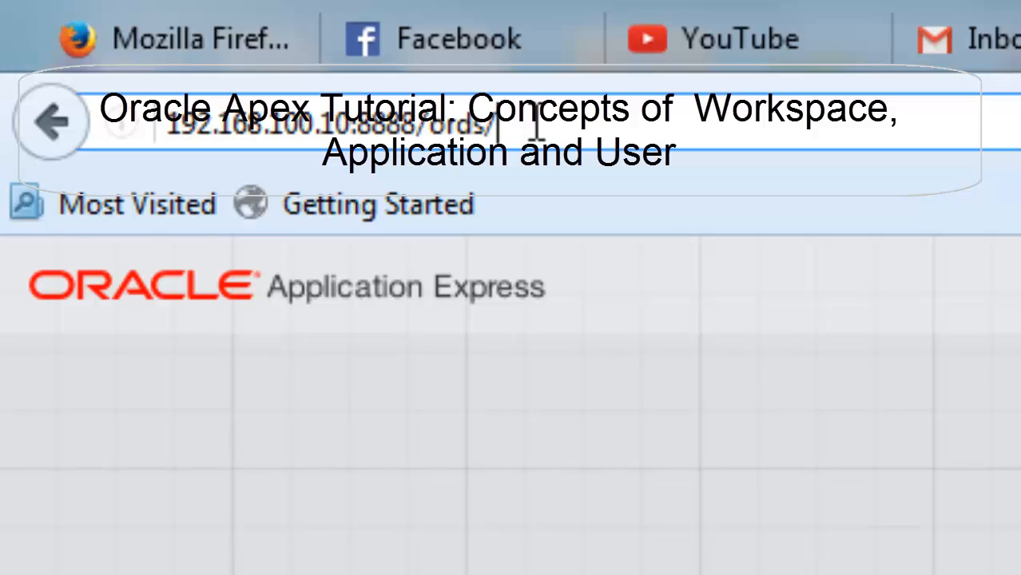
{"action": "type", "text": "apex_"}
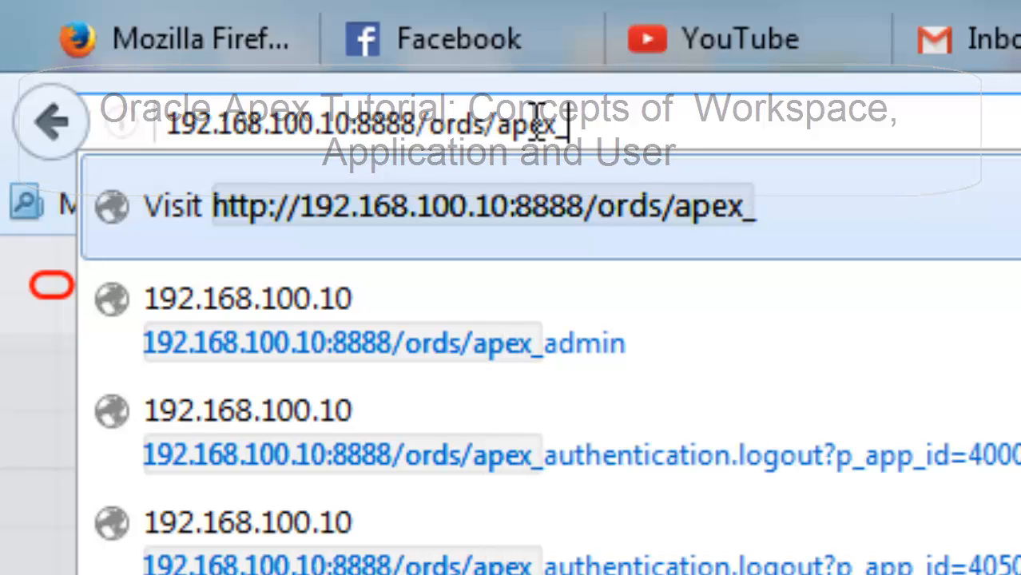
{"action": "type", "text": "admin"}
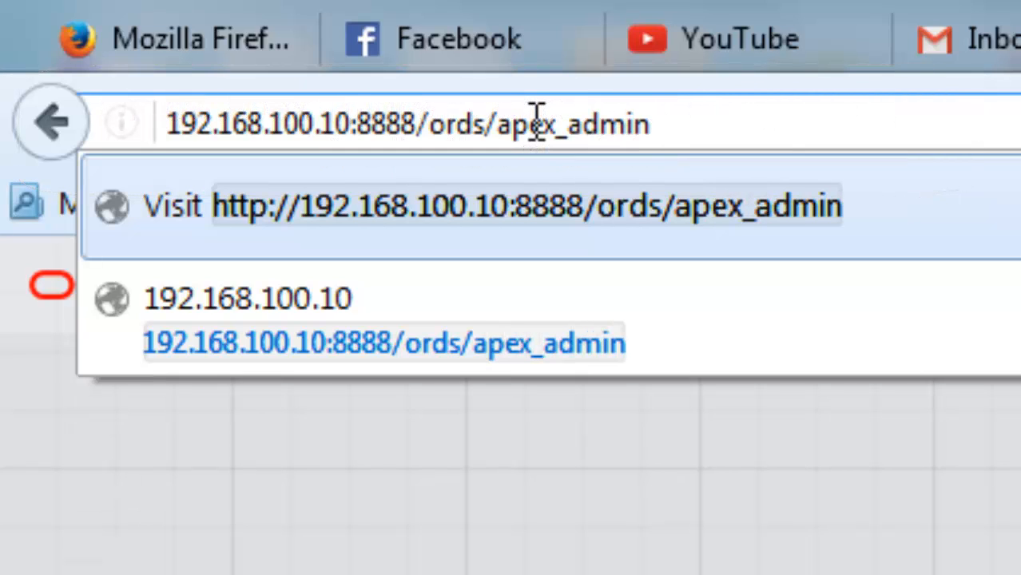
{"action": "key", "text": "Return"}
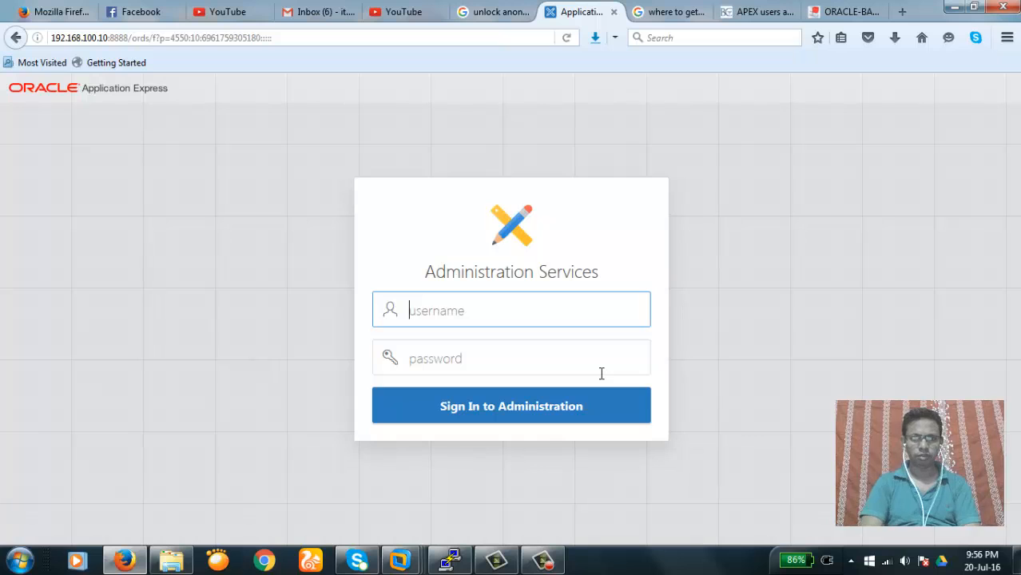
Trim the address back to 192.168.100.10:8888/ords and load the workspace sign-in page
{"action": "left_click", "coordinate": [342, 36]}
{"action": "left_click", "coordinate": [342, 36]}
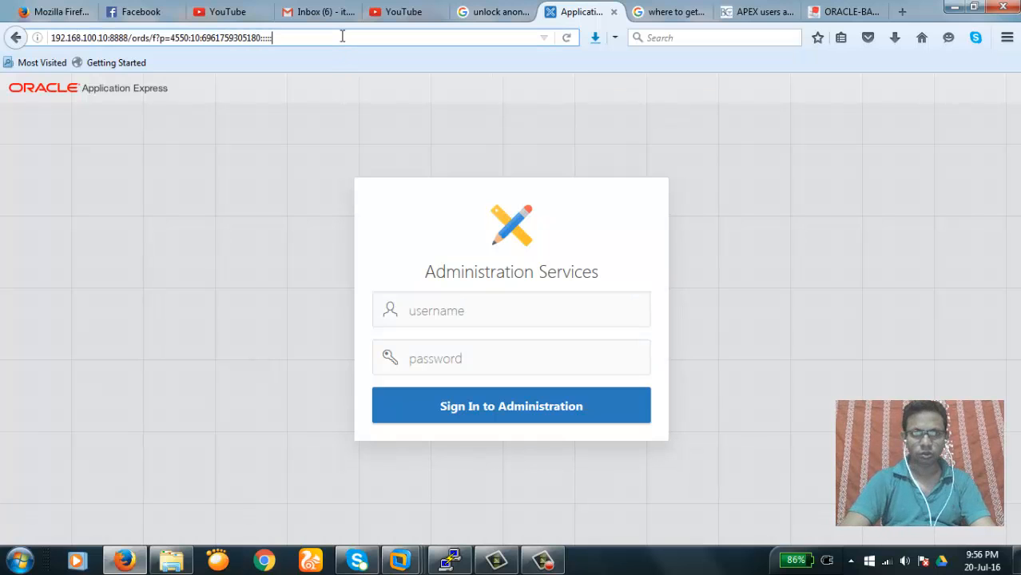
{"action": "key", "text": "BackSpace"}
{"action": "key", "text": "BackSpace"}
{"action": "key", "text": "BackSpace"}
{"action": "key", "text": "BackSpace"}
{"action": "key", "text": "BackSpace"}
{"action": "key", "text": "BackSpace"}
{"action": "key", "text": "BackSpace"}
{"action": "key", "text": "BackSpace"}
{"action": "key", "text": "BackSpace"}
{"action": "key", "text": "BackSpace"}
{"action": "key", "text": "BackSpace"}
{"action": "key", "text": "BackSpace"}
{"action": "key", "text": "BackSpace"}
{"action": "key", "text": "BackSpace"}
{"action": "key", "text": "BackSpace"}
{"action": "key", "text": "BackSpace"}
{"action": "key", "text": "BackSpace"}
{"action": "key", "text": "BackSpace"}
{"action": "key", "text": "BackSpace"}
{"action": "key", "text": "BackSpace"}
{"action": "key", "text": "BackSpace"}
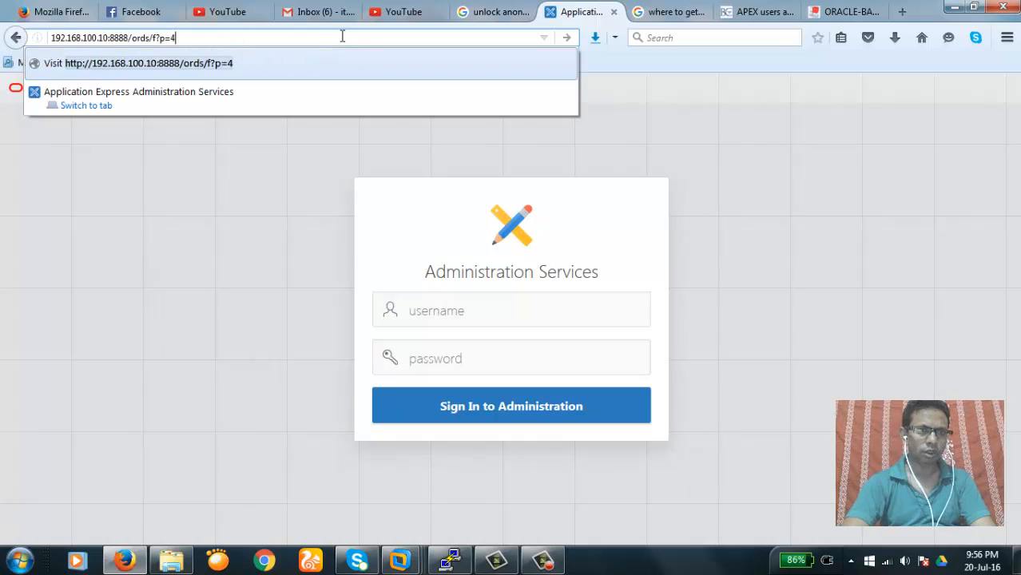
{"action": "key", "text": "BackSpace"}
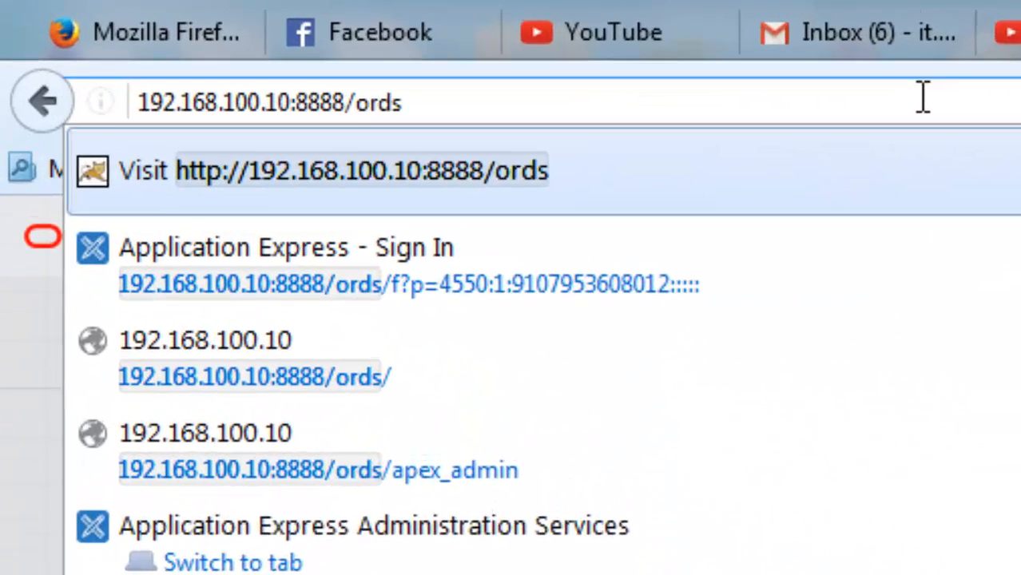
{"action": "key", "text": "Return"}
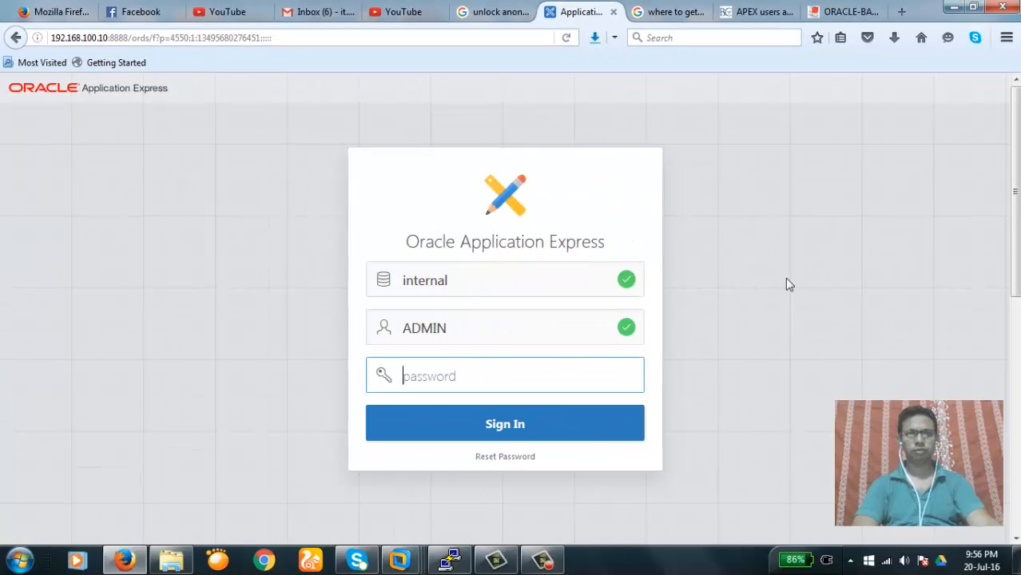
Re-enter workspace 'internal', keep username ADMIN, and type the account password
{"action": "left_click", "coordinate": [470, 284]}
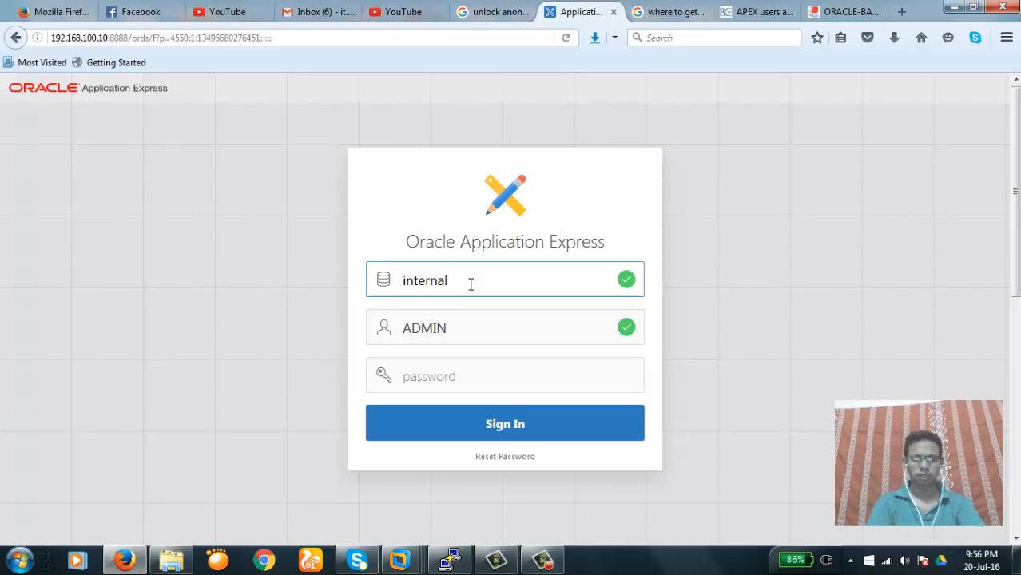
{"action": "key", "text": "BackSpace"}
{"action": "key", "text": "BackSpace"}
{"action": "key", "text": "BackSpace"}
{"action": "key", "text": "BackSpace"}
{"action": "key", "text": "BackSpace"}
{"action": "key", "text": "BackSpace"}
{"action": "key", "text": "BackSpace"}
{"action": "key", "text": "BackSpace"}
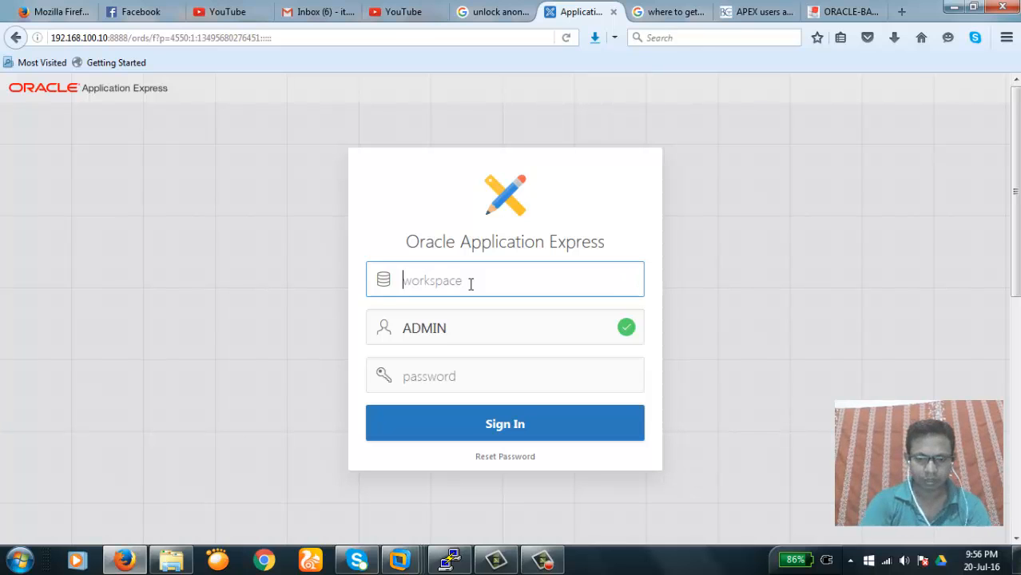
{"action": "type", "text": "internal"}
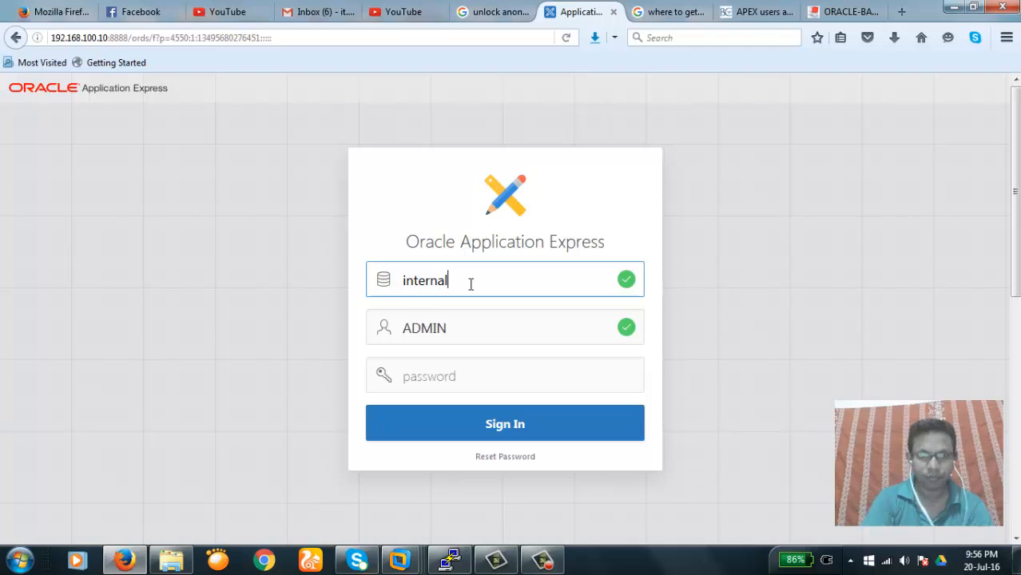
{"action": "key", "text": "Tab"}
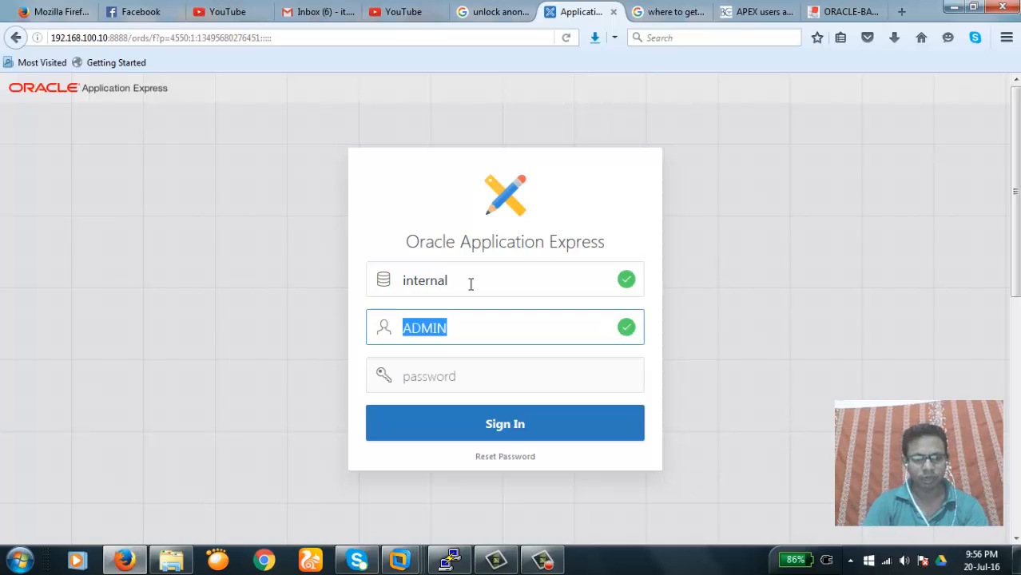
{"action": "key", "text": "Tab"}
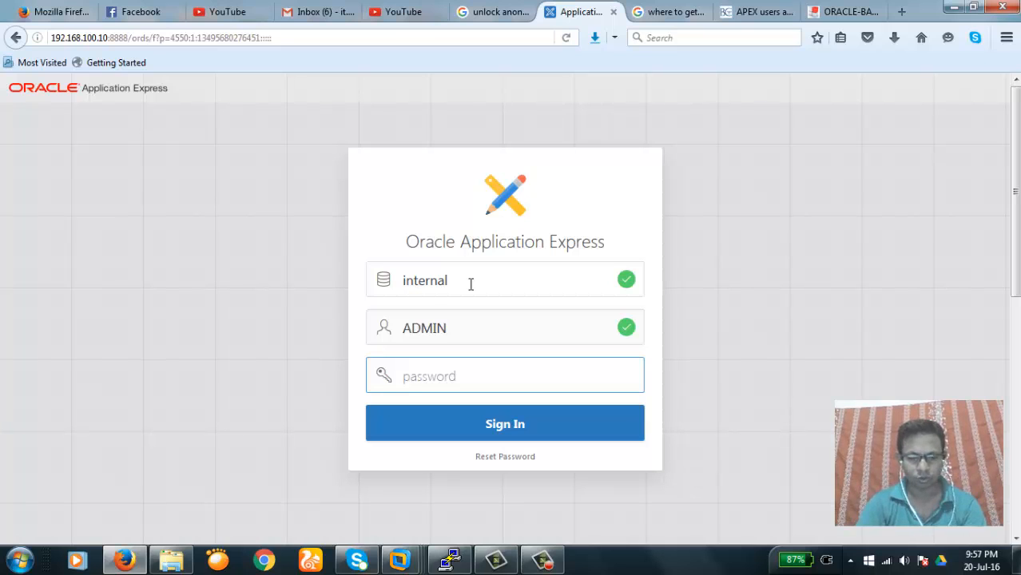
{"action": "type", "text": "******"}
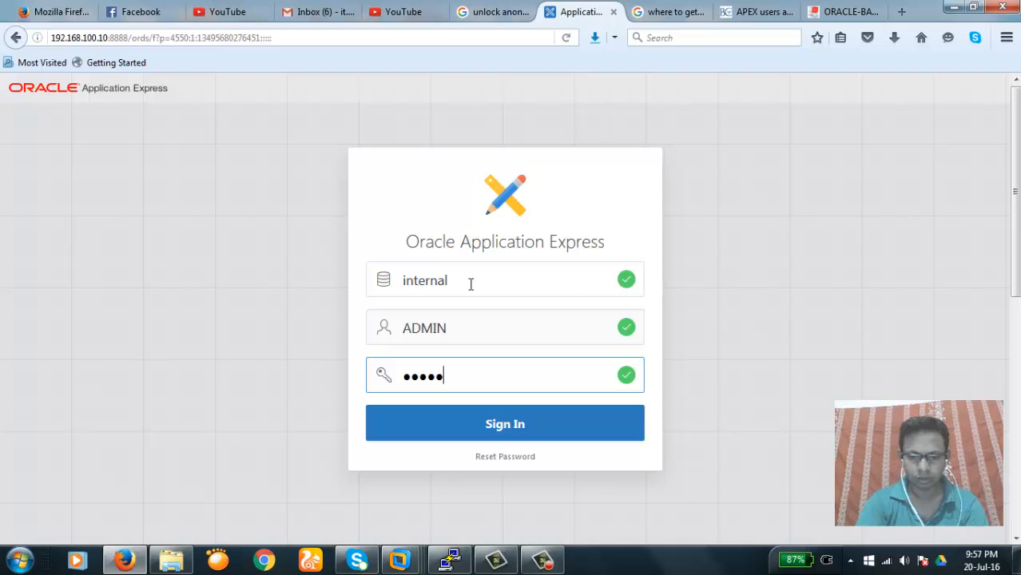
{"action": "type", "text": "***"}
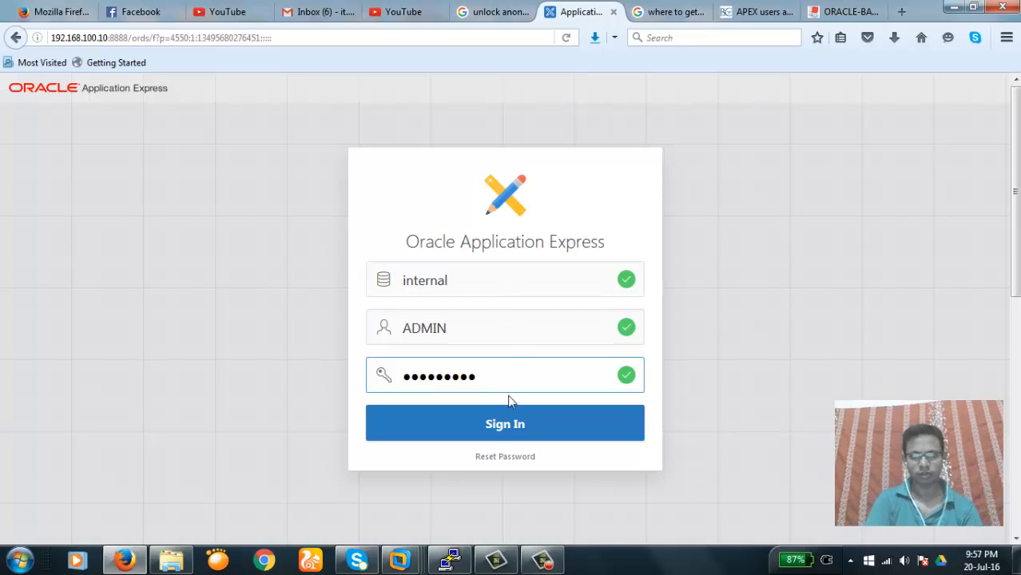
Sign in as ADMIN, dismiss the save-login prompt, and look over Instance Administration
{"action": "left_click", "coordinate": [511, 430]}
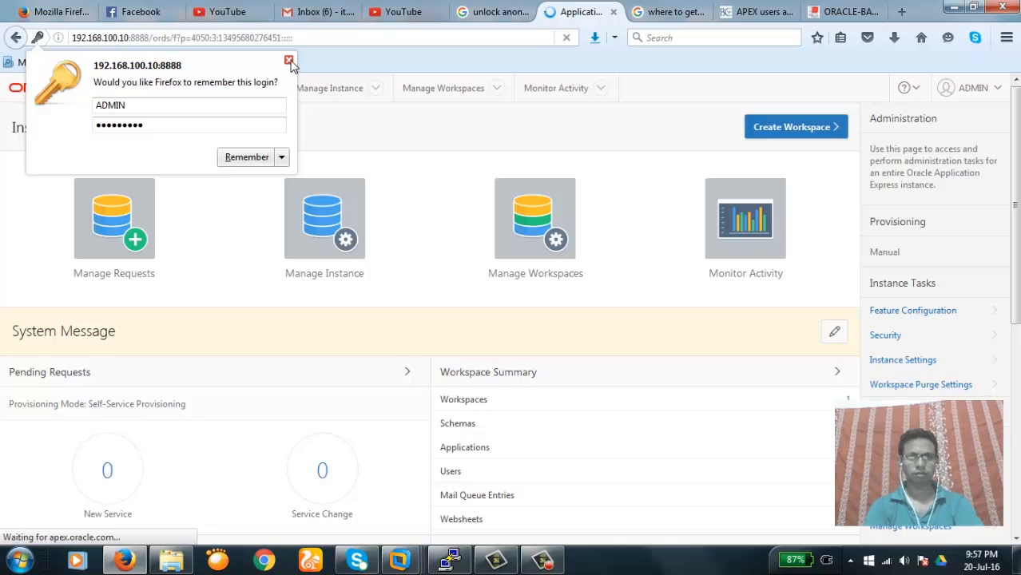
{"action": "left_click", "coordinate": [288, 60]}
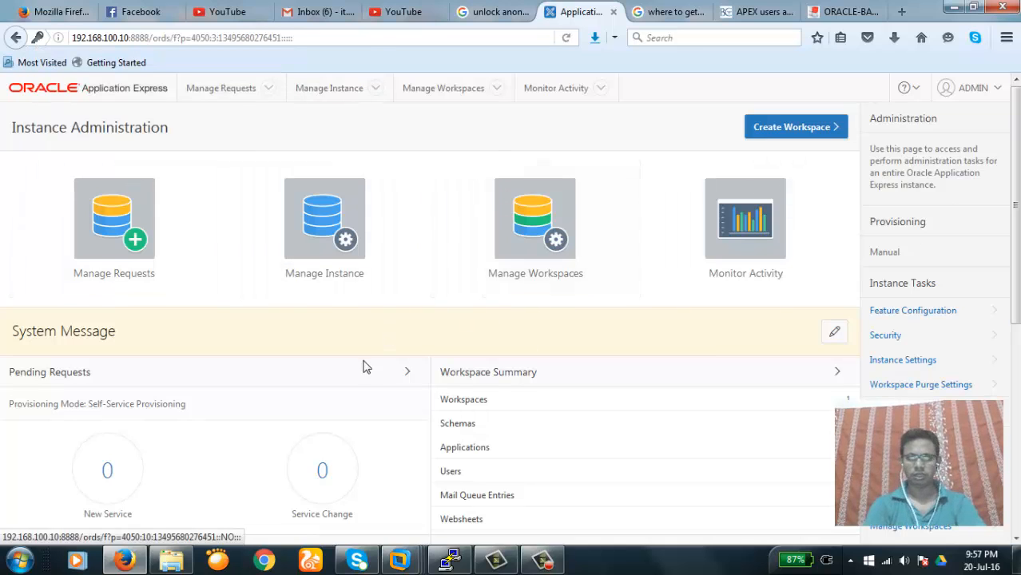
{"action": "scroll", "coordinate": [399, 341], "scroll_direction": "down", "scroll_amount": 6}
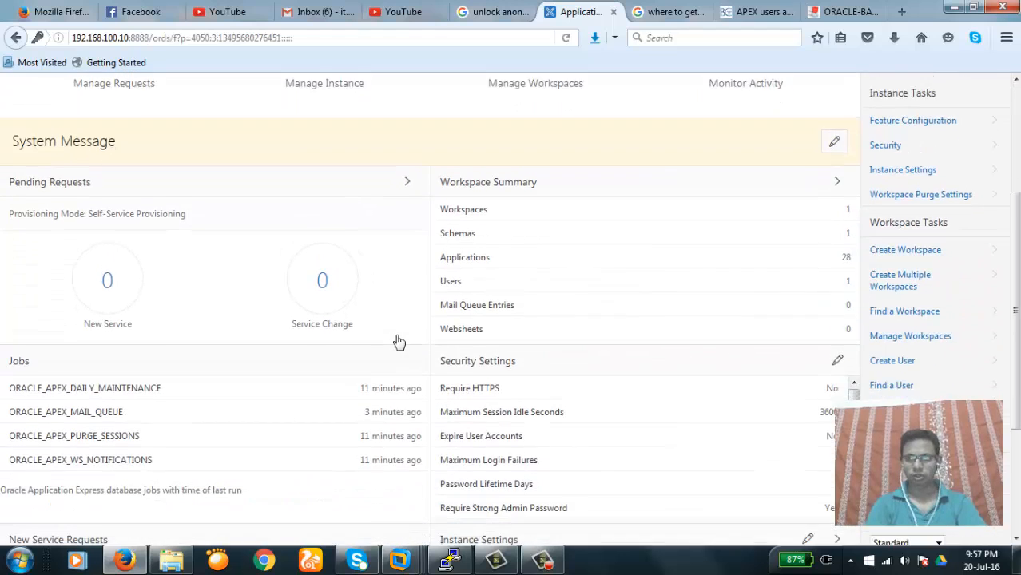
{"action": "scroll", "coordinate": [399, 341], "scroll_direction": "up", "scroll_amount": 6}
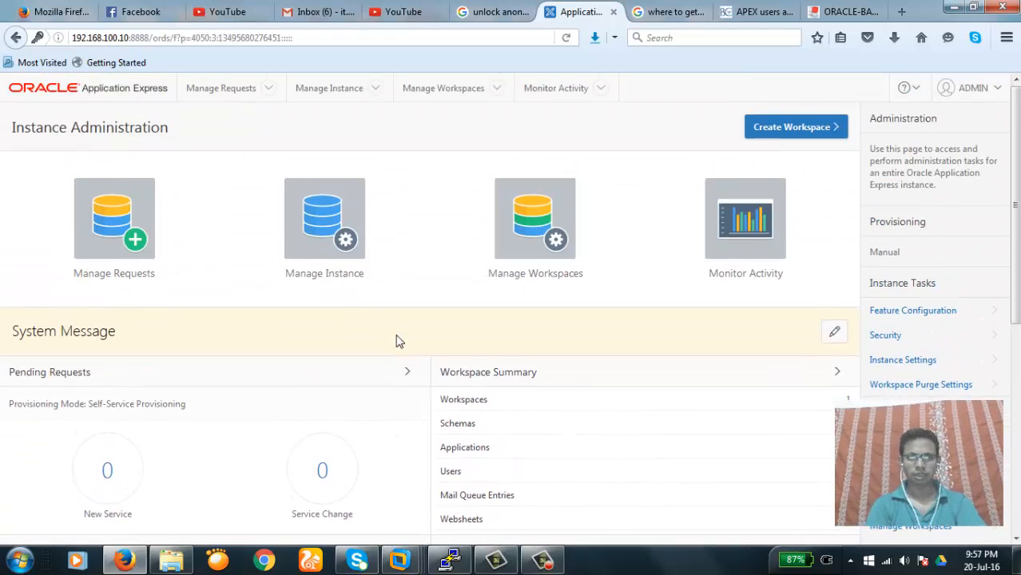
{"action": "left_click", "coordinate": [997, 93]}
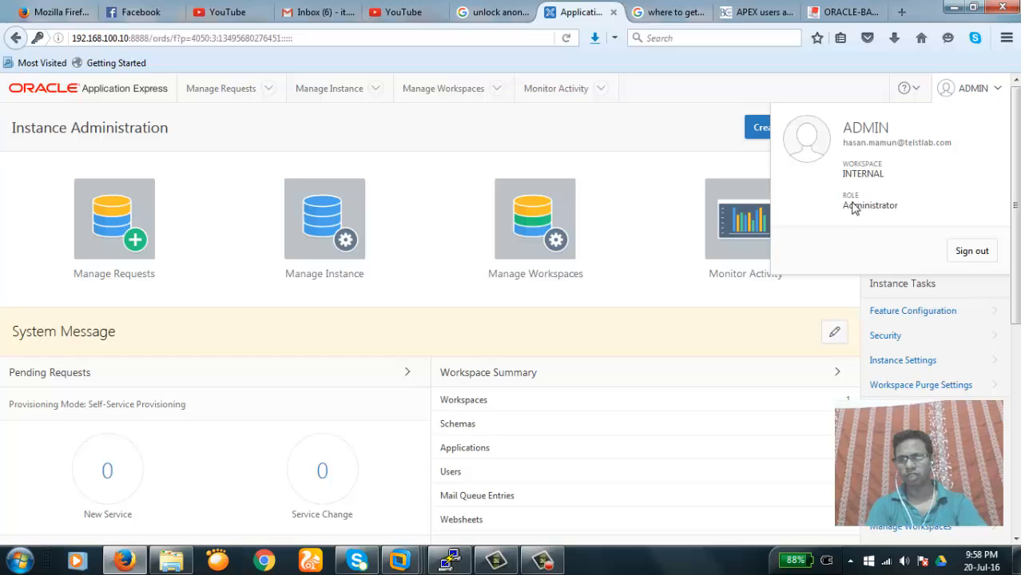
{"action": "left_click", "coordinate": [661, 137]}
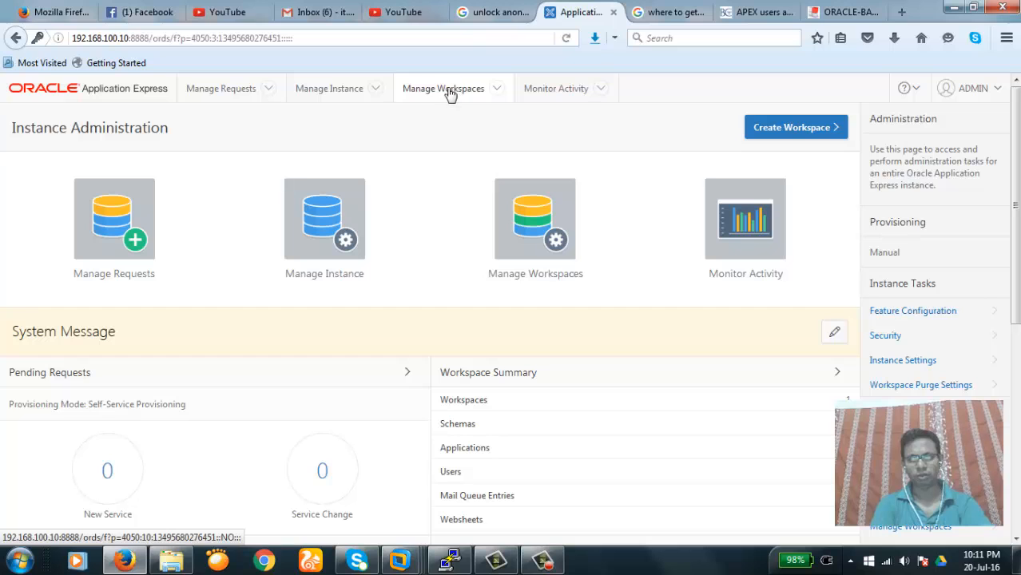
View the Existing Workspaces report, showing only INTERNAL, then return to Manage Workspaces
{"action": "left_click", "coordinate": [540, 228]}
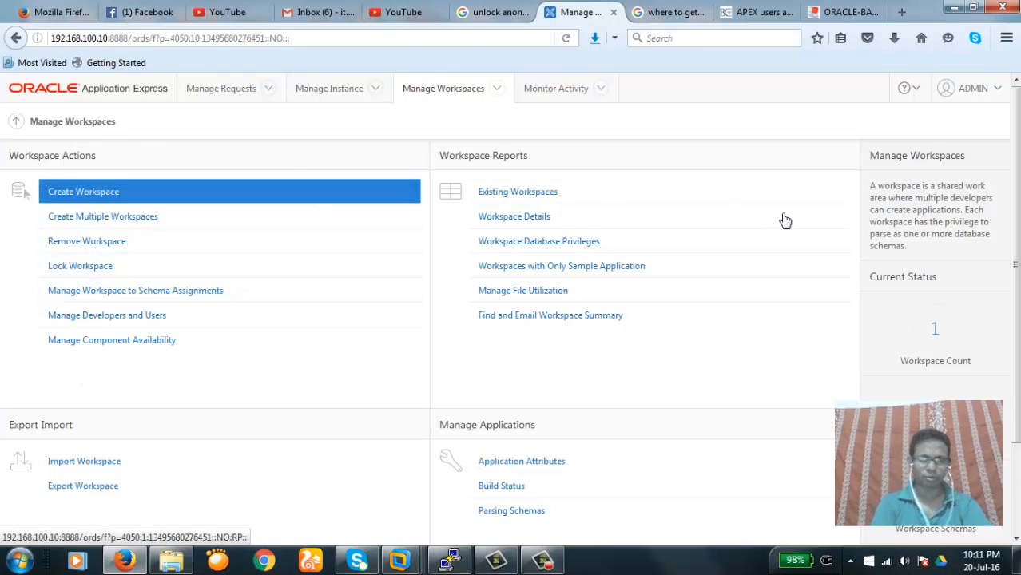
{"action": "scroll", "coordinate": [1018, 148], "scroll_direction": "down", "scroll_amount": 2}
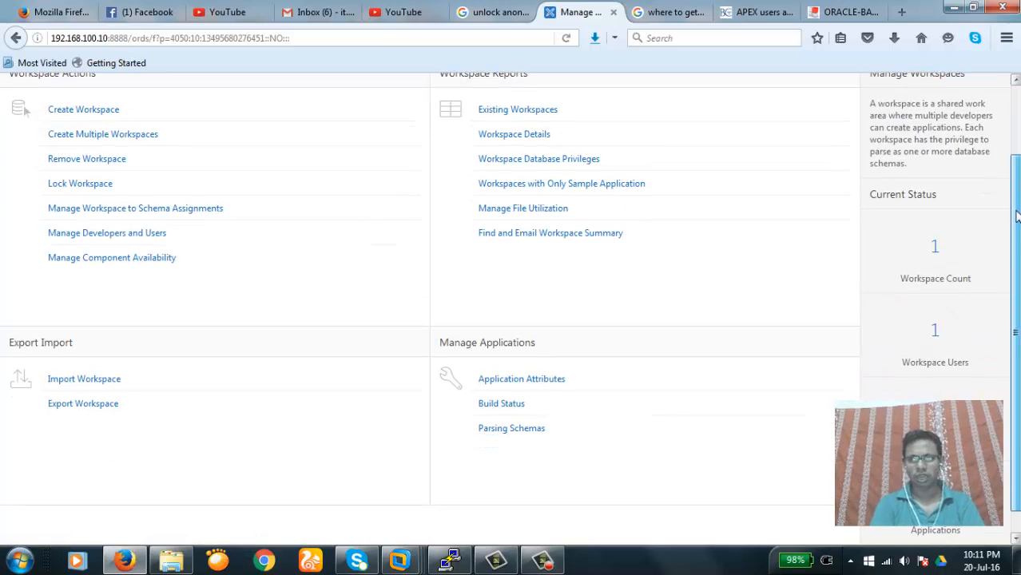
{"action": "scroll", "coordinate": [1017, 147], "scroll_direction": "up", "scroll_amount": 2}
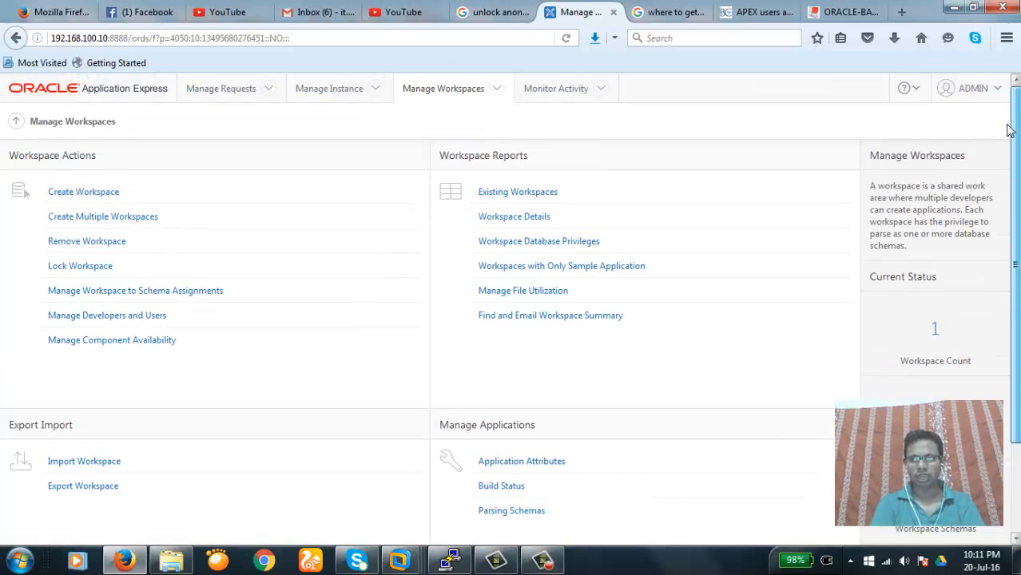
{"action": "left_click", "coordinate": [514, 197]}
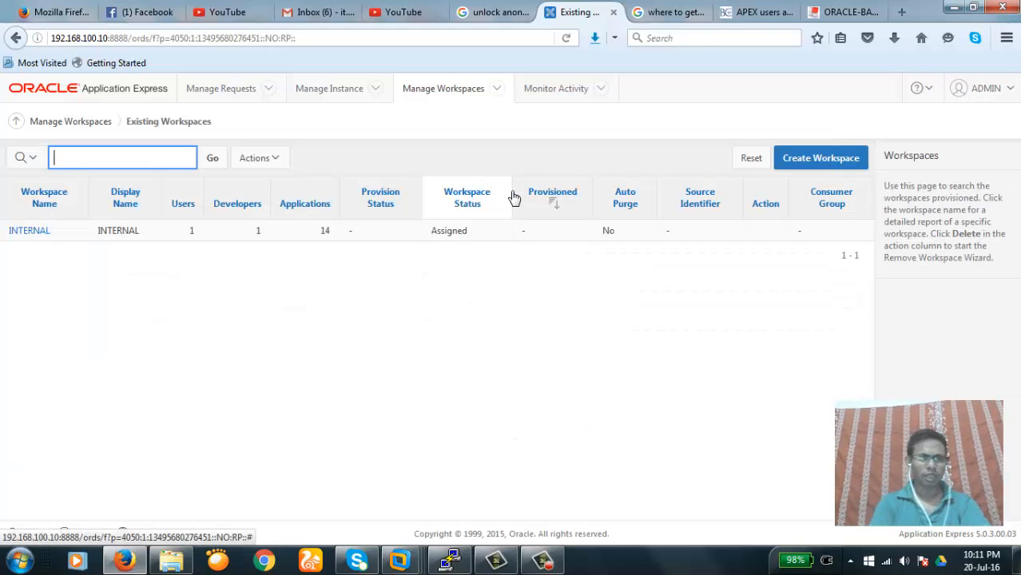
{"action": "left_click", "coordinate": [203, 357]}
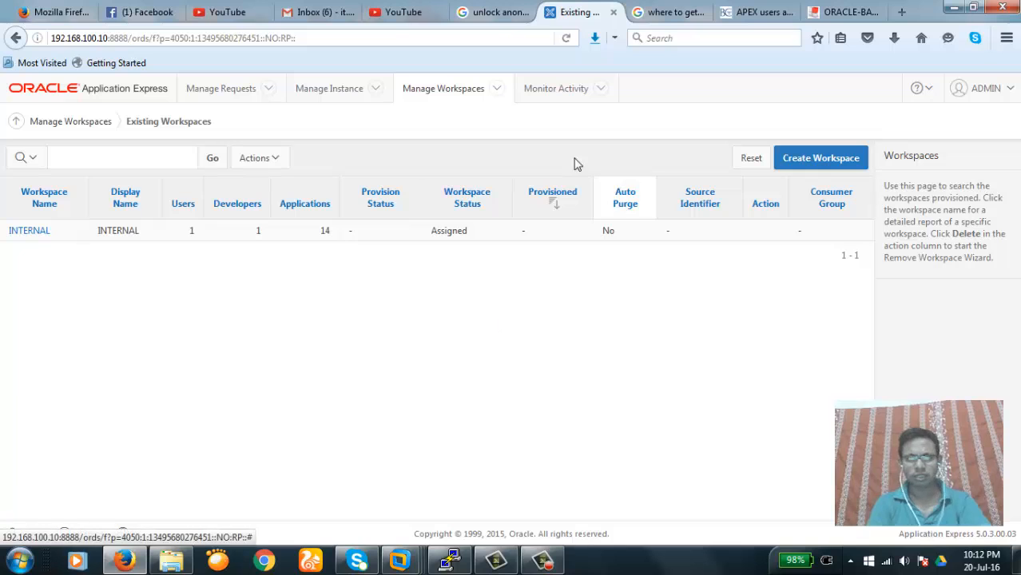
{"action": "left_click", "coordinate": [83, 122]}
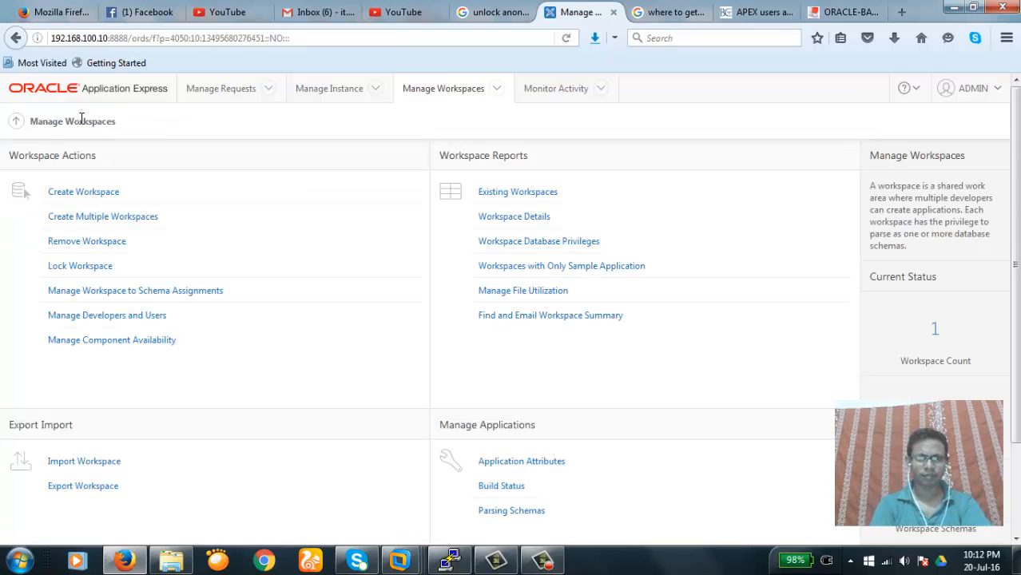
Start creating a new workspace named wshr
{"action": "left_click", "coordinate": [91, 198]}
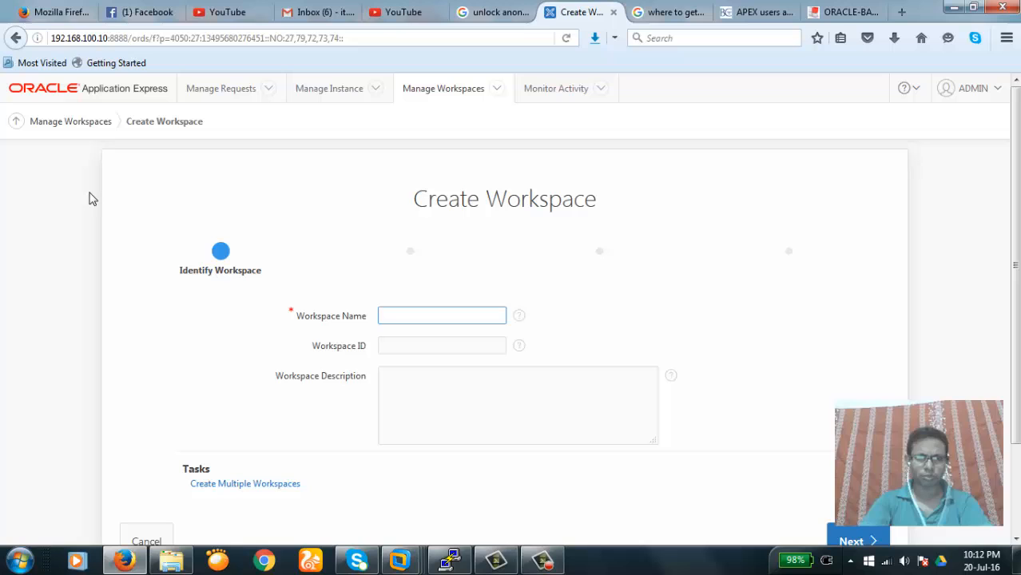
{"action": "left_click", "coordinate": [414, 314]}
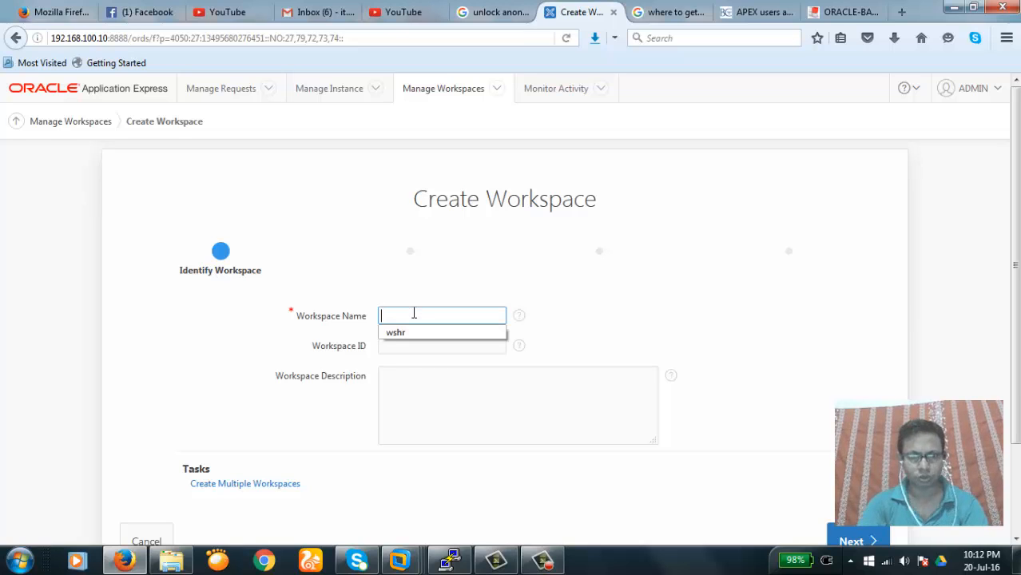
{"action": "type", "text": "ws"}
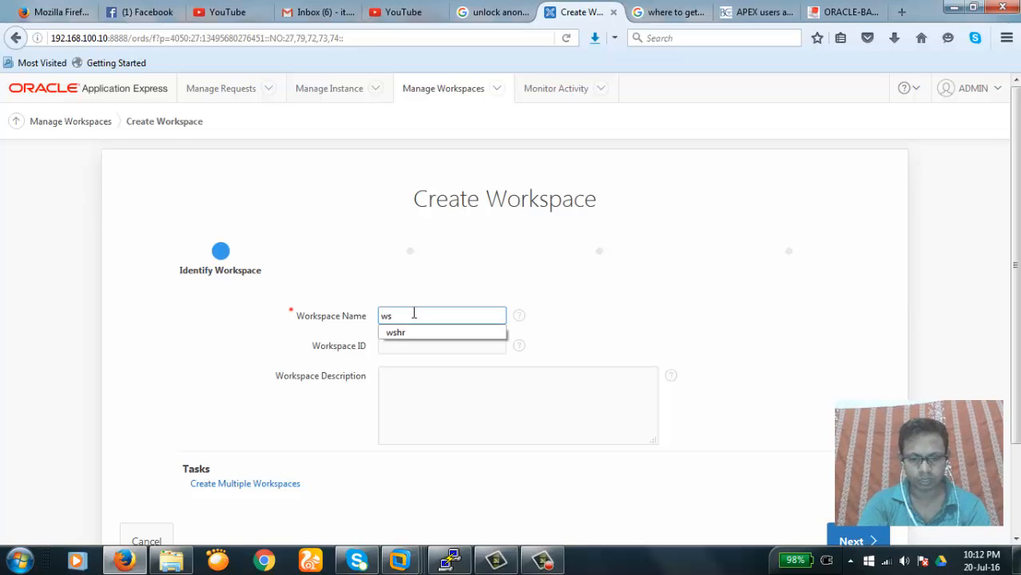
{"action": "type", "text": "hr"}
{"action": "key", "text": "Tab"}
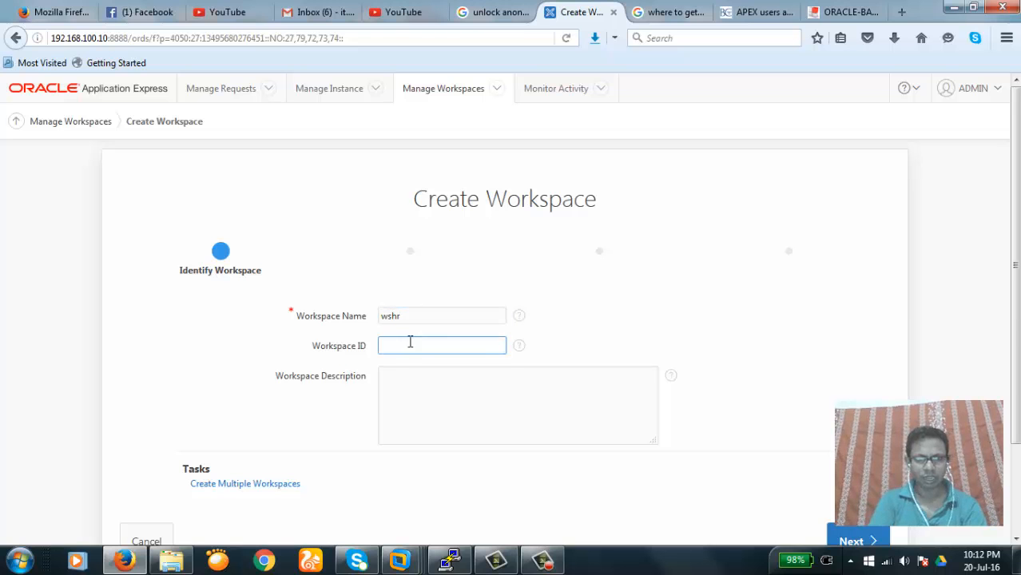
{"action": "left_click", "coordinate": [410, 376]}
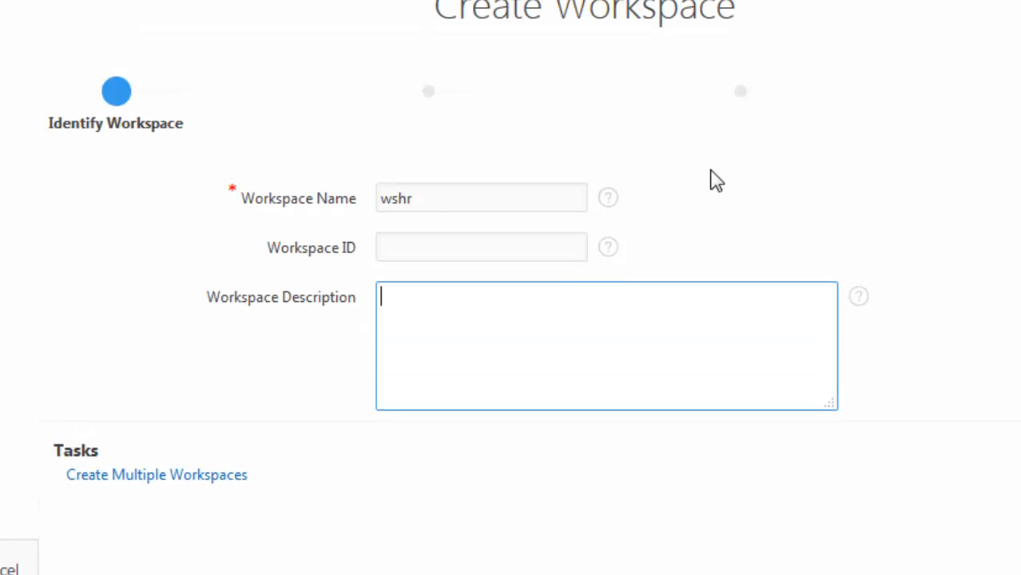
Leave Workspace ID and Description empty and advance to the Identify Schema step
{"action": "left_click", "coordinate": [552, 241]}
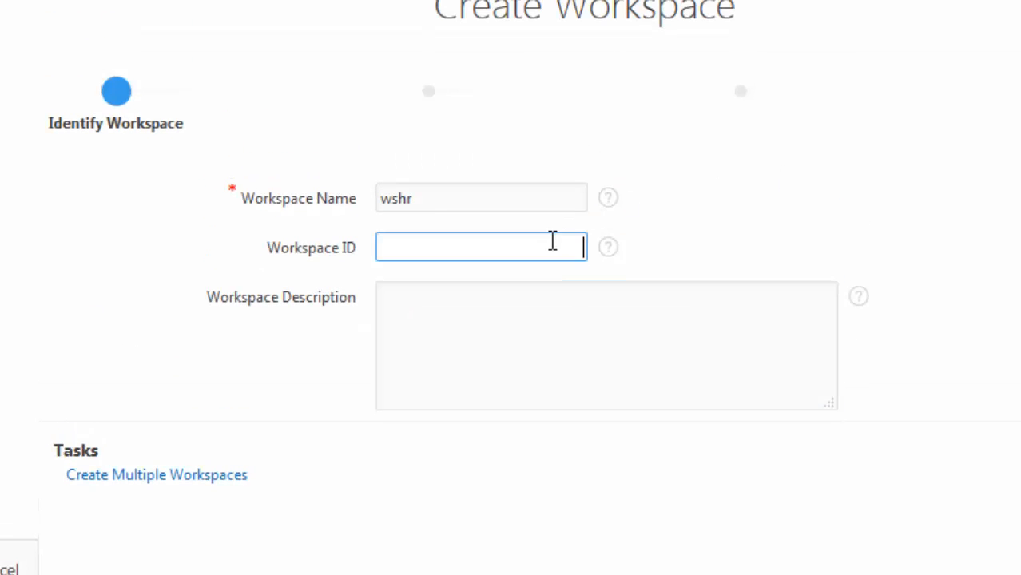
{"action": "type", "text": "1234"}
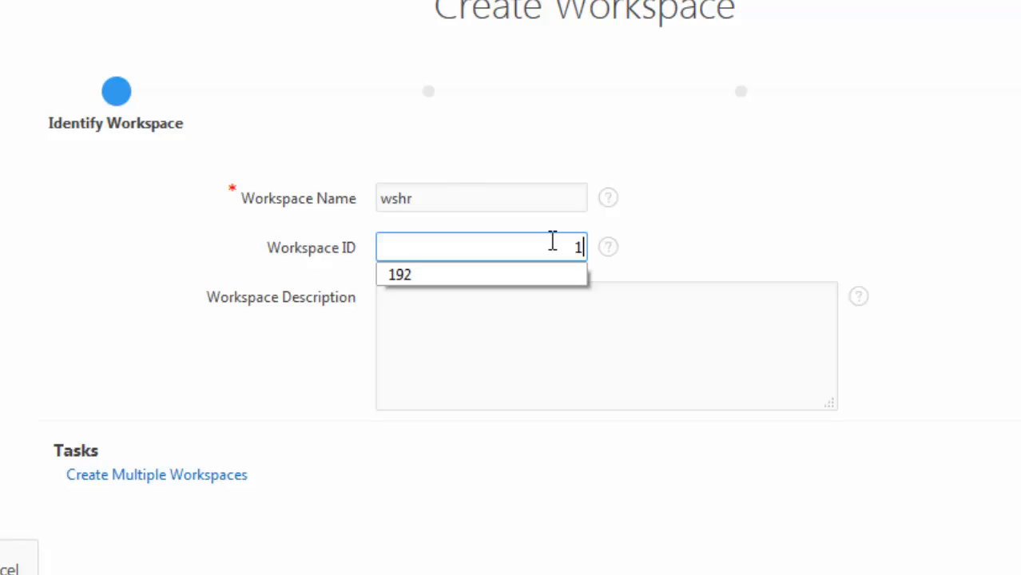
{"action": "key", "text": "BackSpace"}
{"action": "key", "text": "BackSpace"}
{"action": "key", "text": "BackSpace"}
{"action": "key", "text": "BackSpace"}
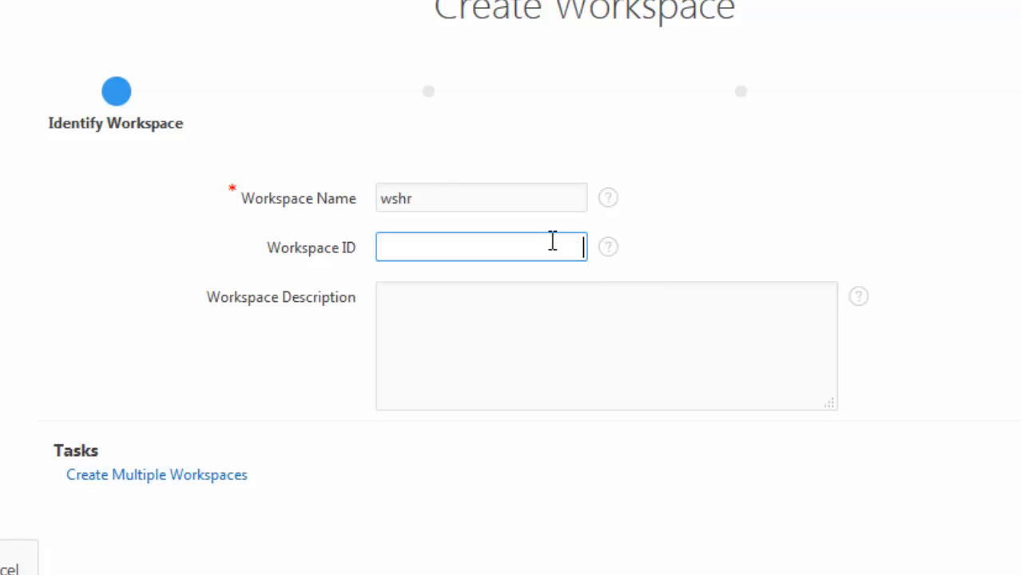
{"action": "left_click", "coordinate": [515, 343]}
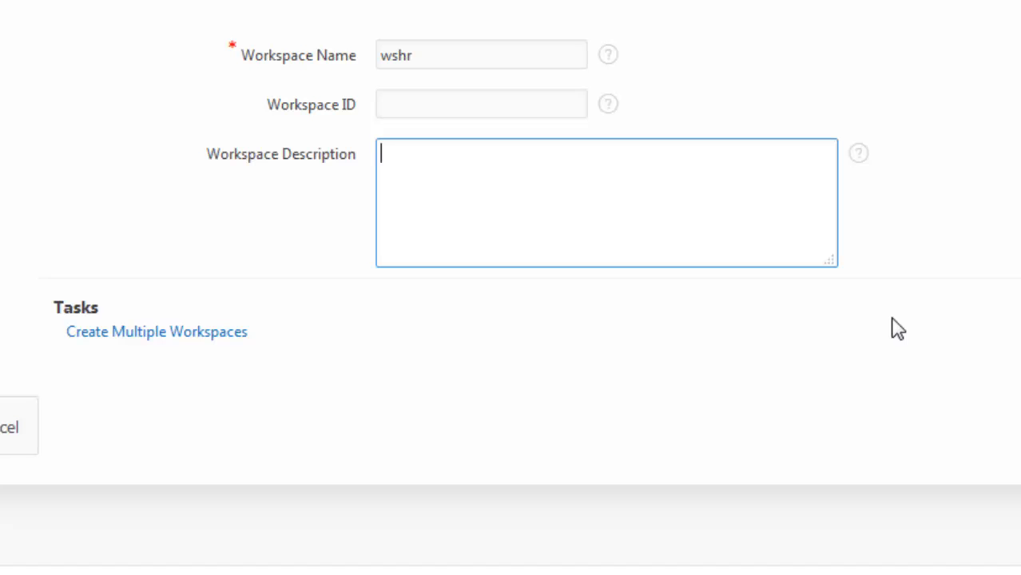
{"action": "left_click", "coordinate": [429, 53]}
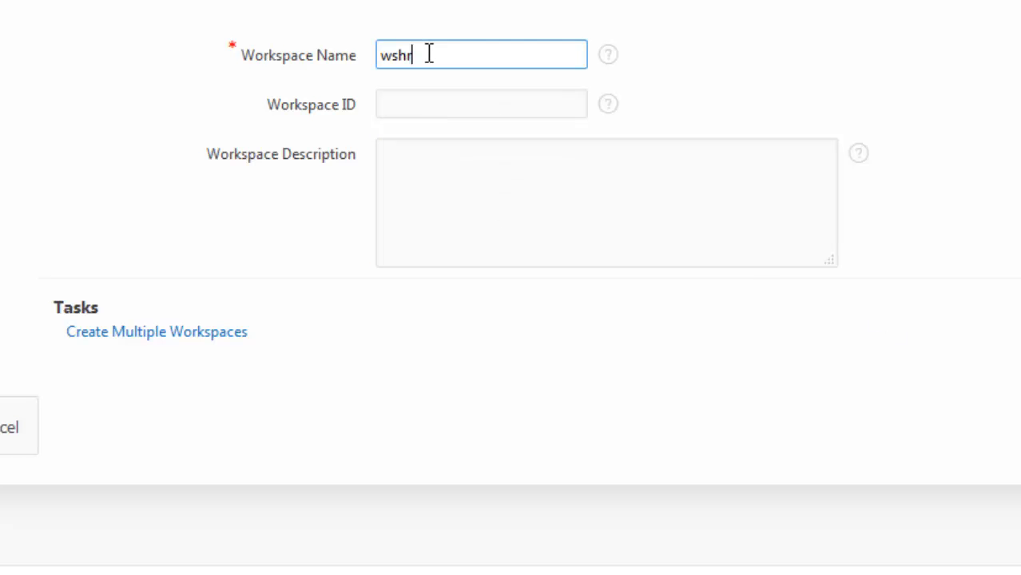
{"action": "left_click", "coordinate": [863, 93]}
{"action": "left_click", "coordinate": [860, 448]}
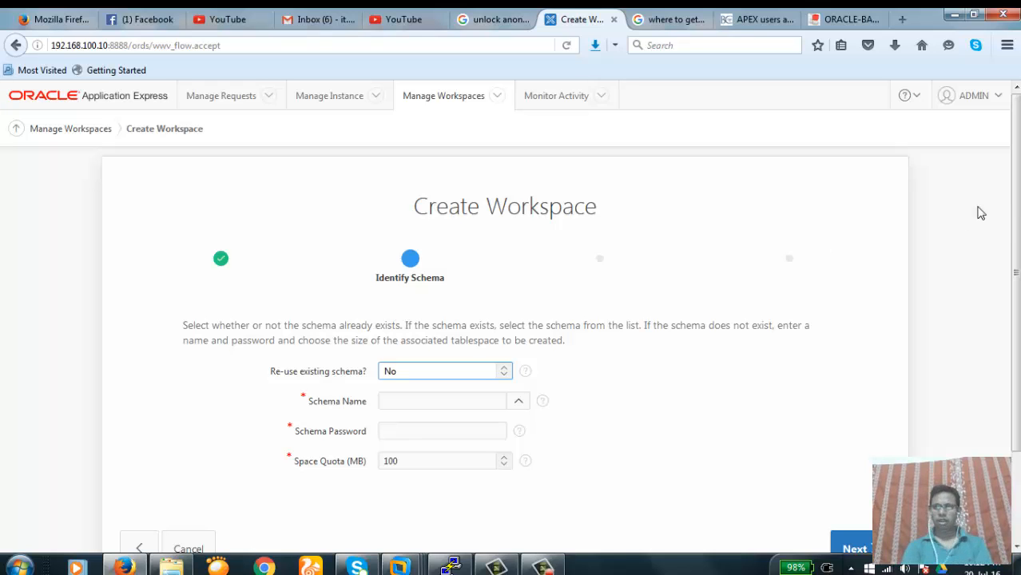
Set Re-use existing schema? to Yes
{"action": "left_click_drag", "start_coordinate": [1016, 216], "coordinate": [1018, 270]}
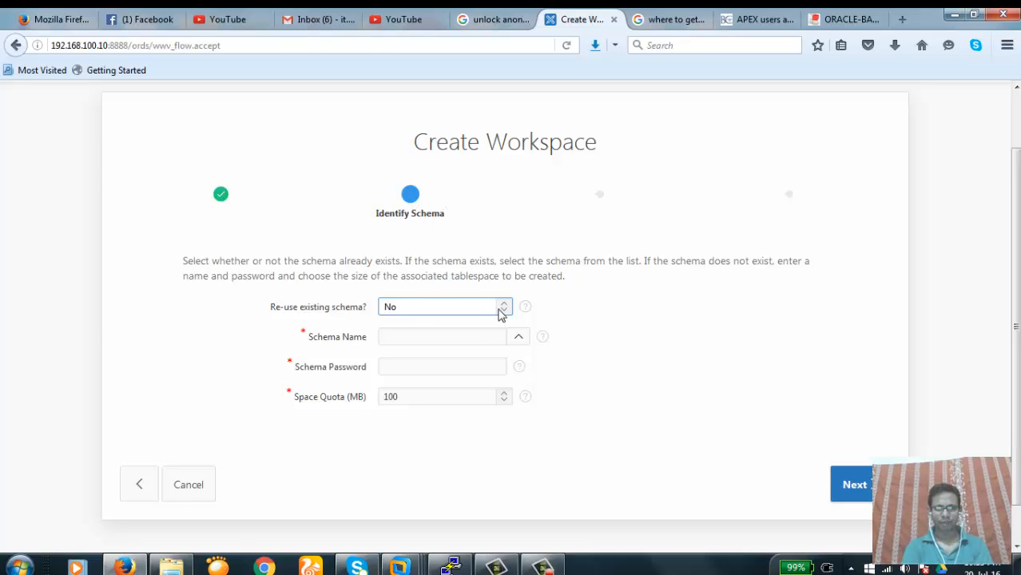
{"action": "left_click", "coordinate": [495, 274]}
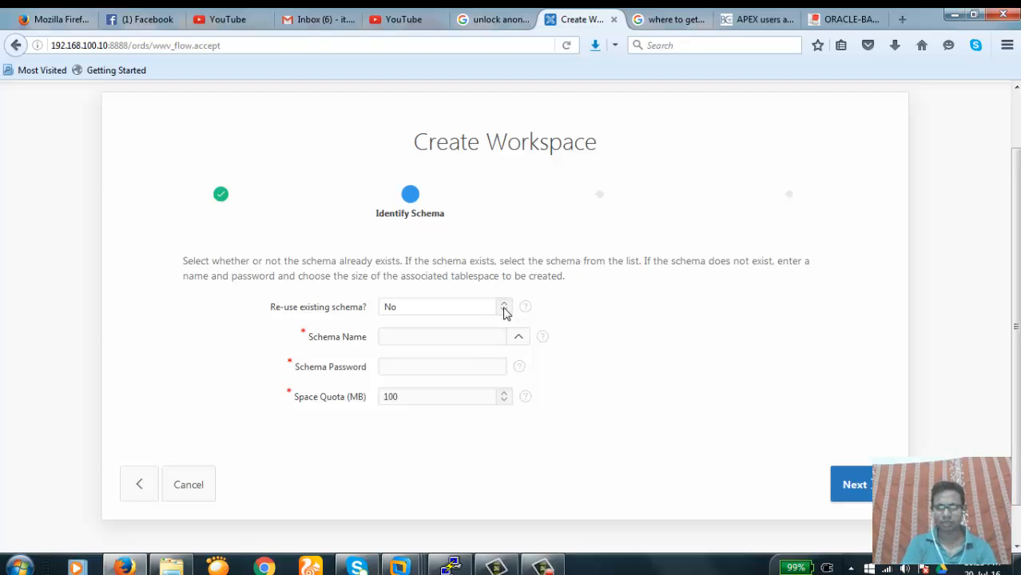
{"action": "left_click", "coordinate": [505, 310]}
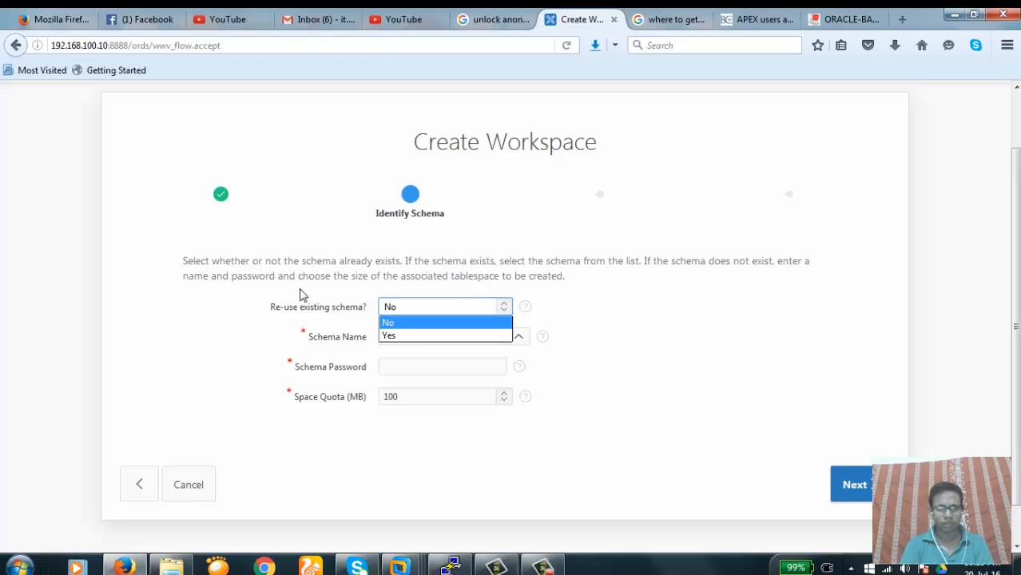
{"action": "left_click", "coordinate": [269, 306]}
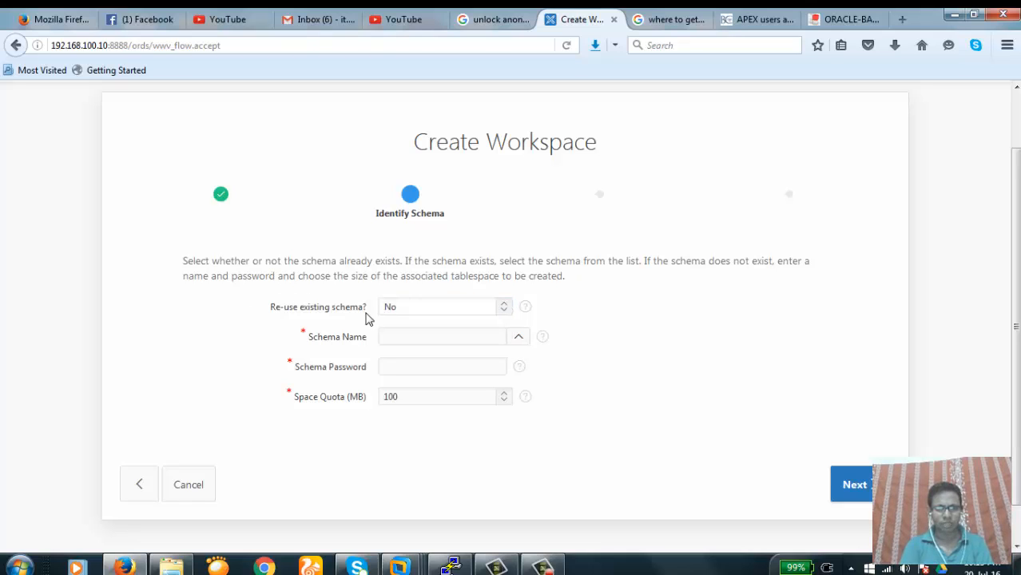
{"action": "left_click", "coordinate": [501, 310]}
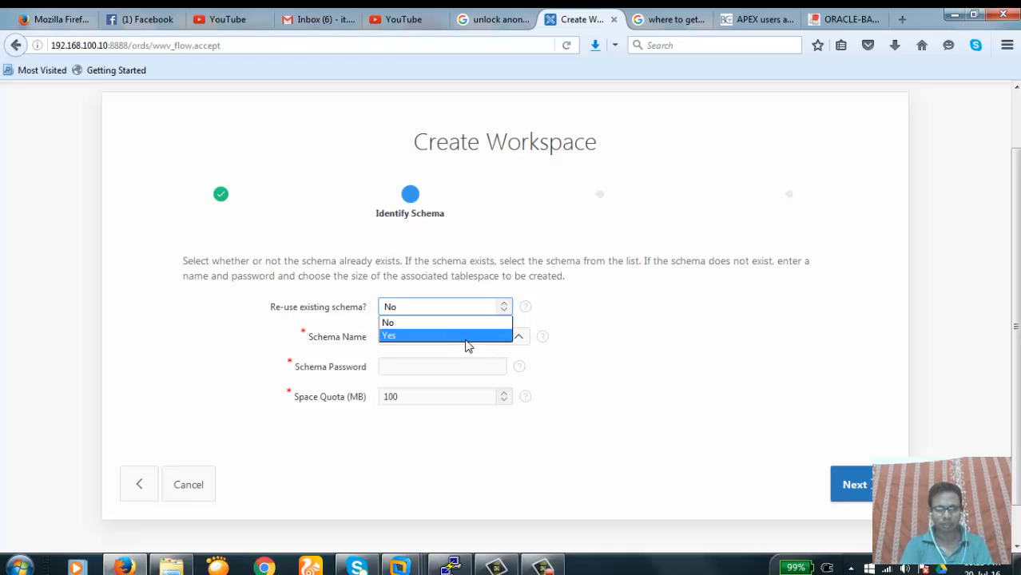
{"action": "left_click", "coordinate": [470, 336]}
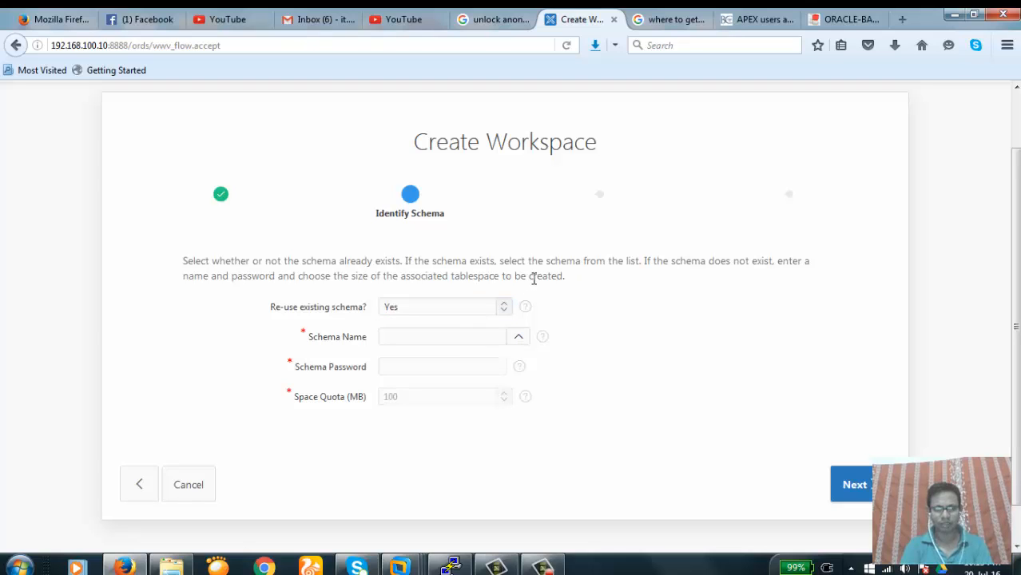
Choose HR as the schema name from the popup list
{"action": "left_click", "coordinate": [518, 339]}
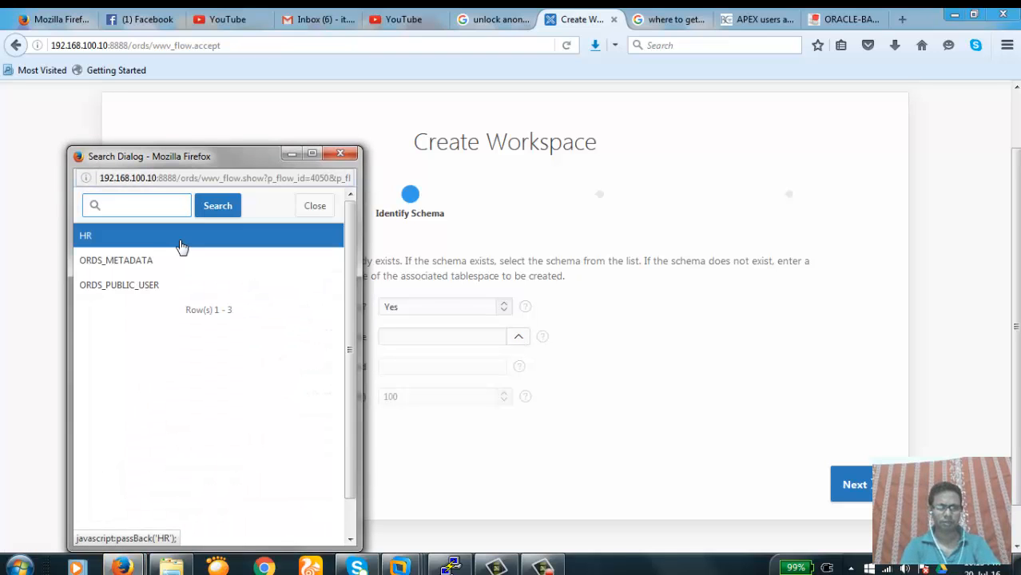
{"action": "left_click", "coordinate": [85, 238]}
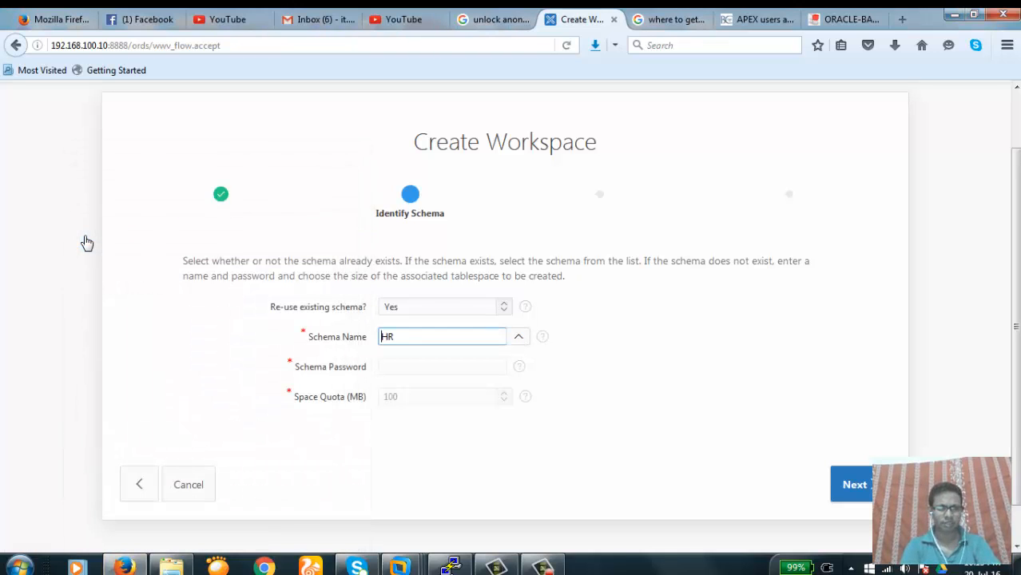
{"action": "left_click", "coordinate": [469, 269]}
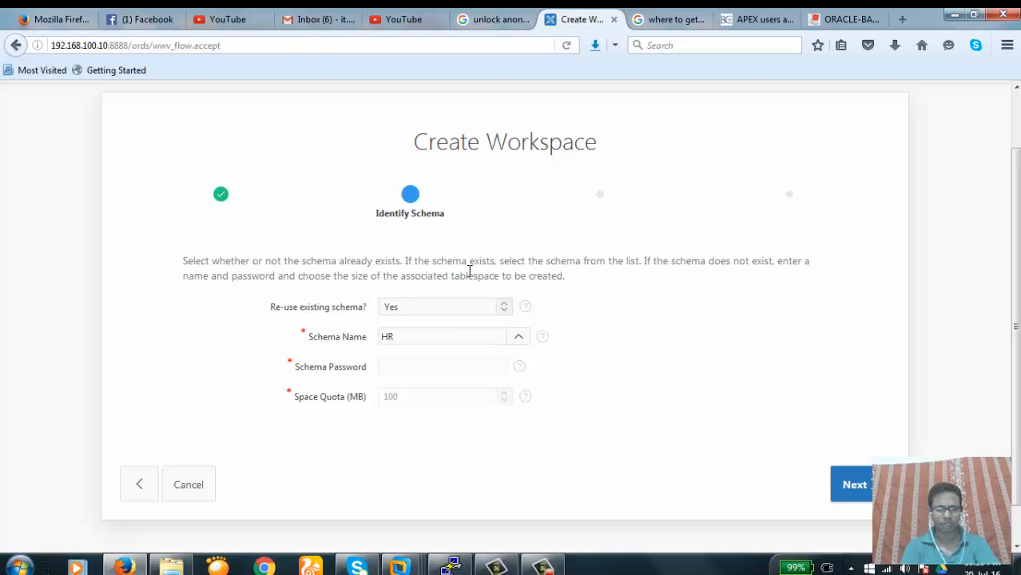
{"action": "left_click_drag", "start_coordinate": [439, 377], "coordinate": [438, 397]}
{"action": "left_click", "coordinate": [439, 397]}
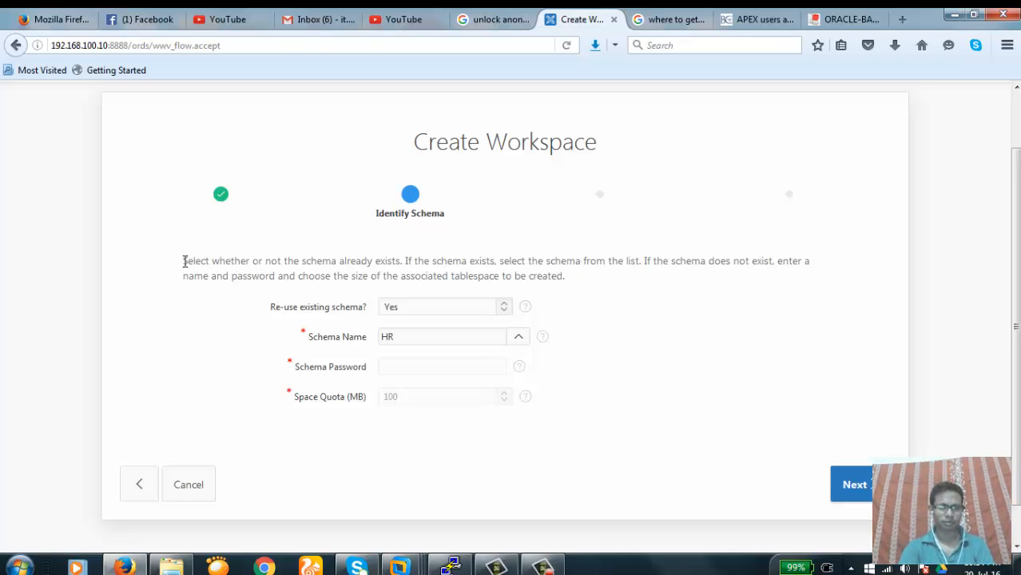
{"action": "left_click_drag", "start_coordinate": [185, 262], "coordinate": [588, 283]}
{"action": "left_click", "coordinate": [589, 283]}
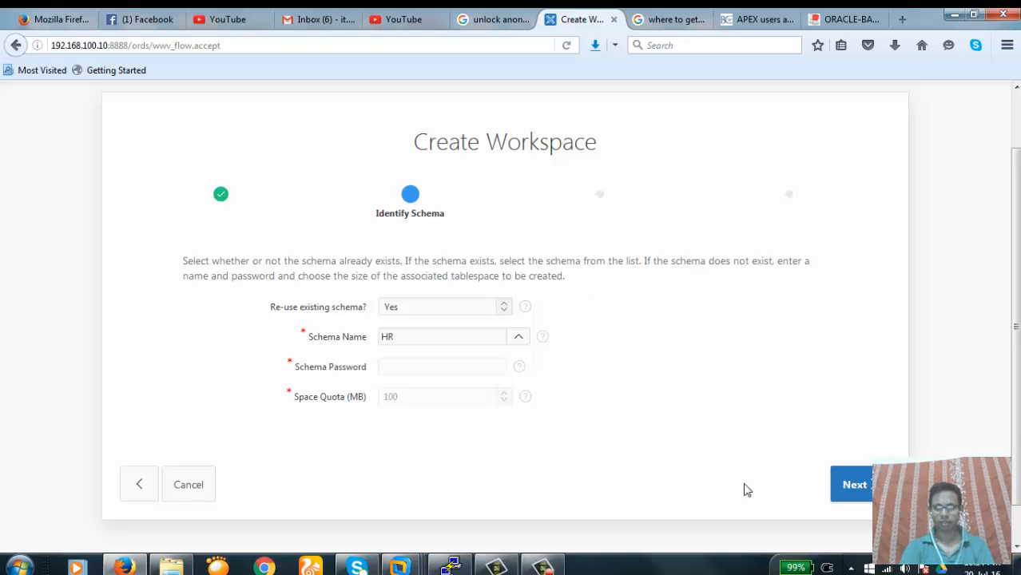
Advance to Identify Administrator and go through its username, password, name and e-mail fields
{"action": "left_click", "coordinate": [855, 489]}
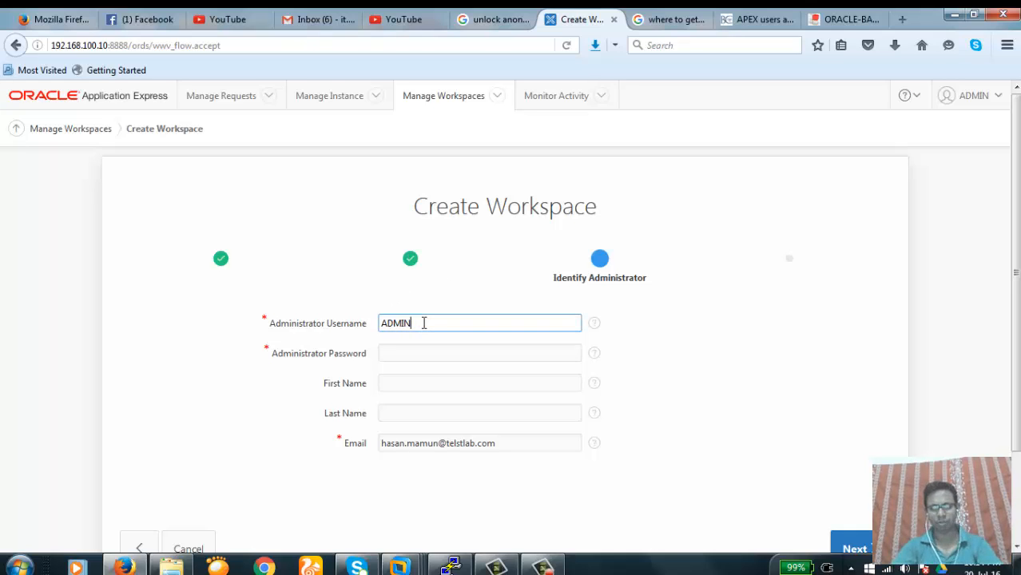
{"action": "left_click", "coordinate": [401, 354]}
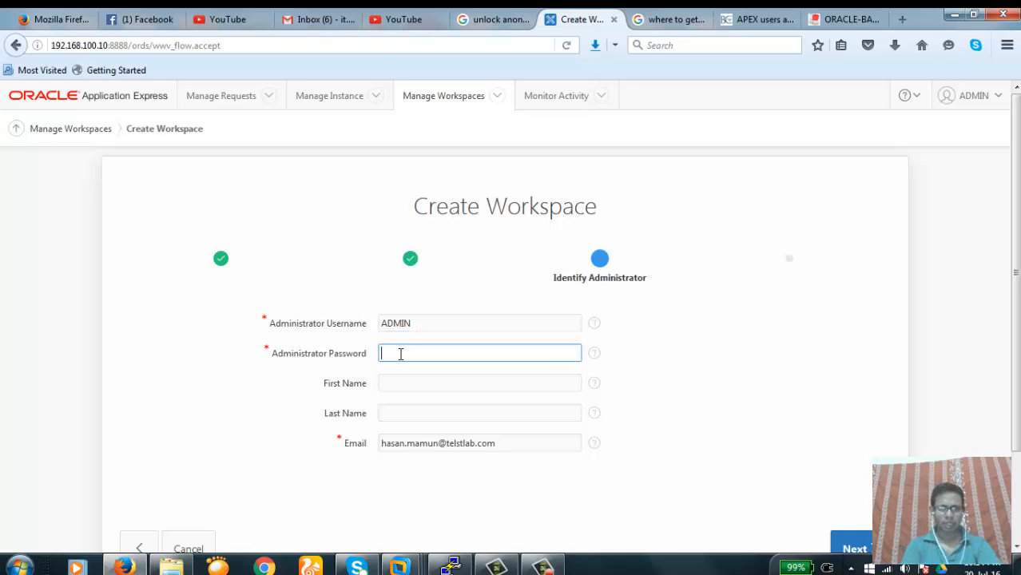
{"action": "left_click", "coordinate": [396, 384]}
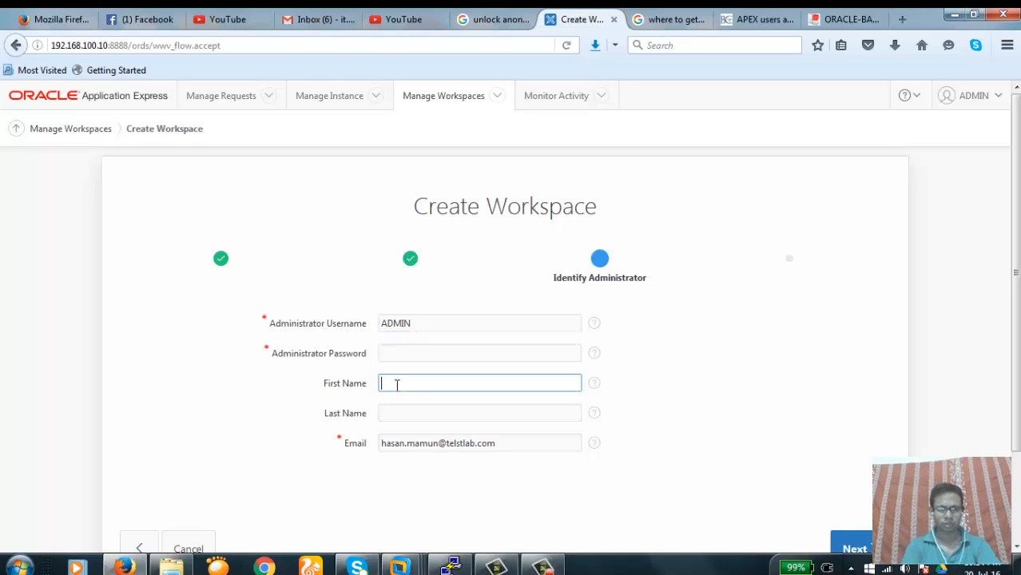
{"action": "left_click", "coordinate": [404, 414]}
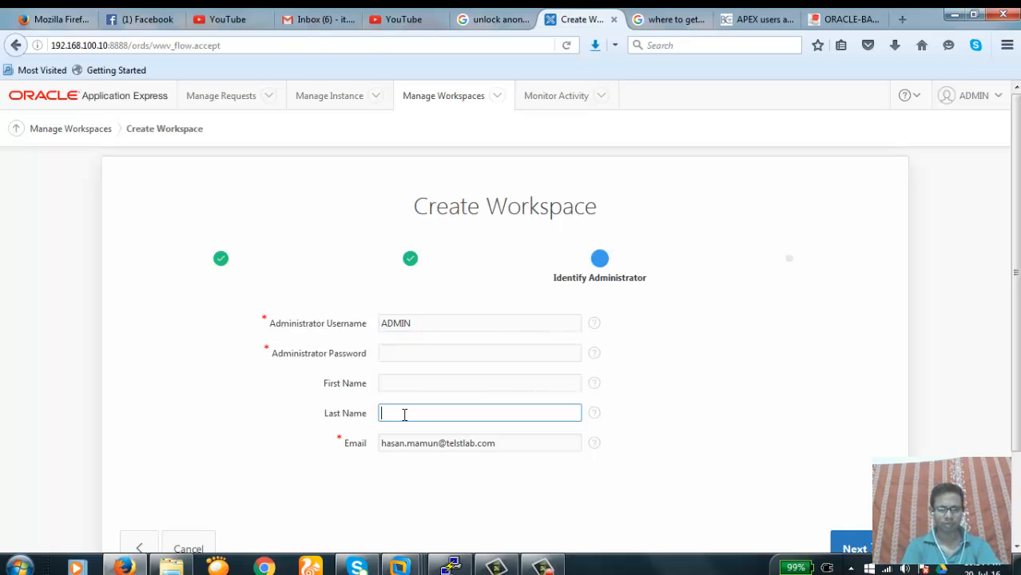
{"action": "left_click", "coordinate": [510, 446]}
{"action": "key", "text": "Left"}
{"action": "key", "text": "Left"}
{"action": "key", "text": "Left"}
{"action": "key", "text": "Left"}
{"action": "key", "text": "Left"}
{"action": "key", "text": "Left"}
{"action": "key", "text": "Left"}
{"action": "key", "text": "Left"}
{"action": "key", "text": "Left"}
{"action": "key", "text": "Left"}
{"action": "key", "text": "Left"}
{"action": "key", "text": "Left"}
{"action": "key", "text": "Left"}
{"action": "key", "text": "Left"}
{"action": "key", "text": "Left"}
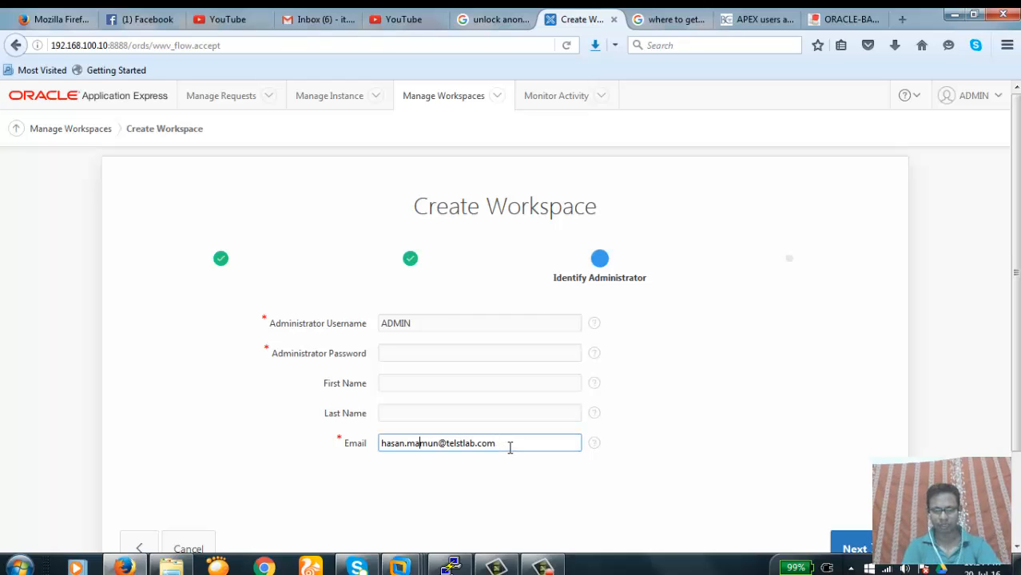
{"action": "left_click", "coordinate": [716, 295]}
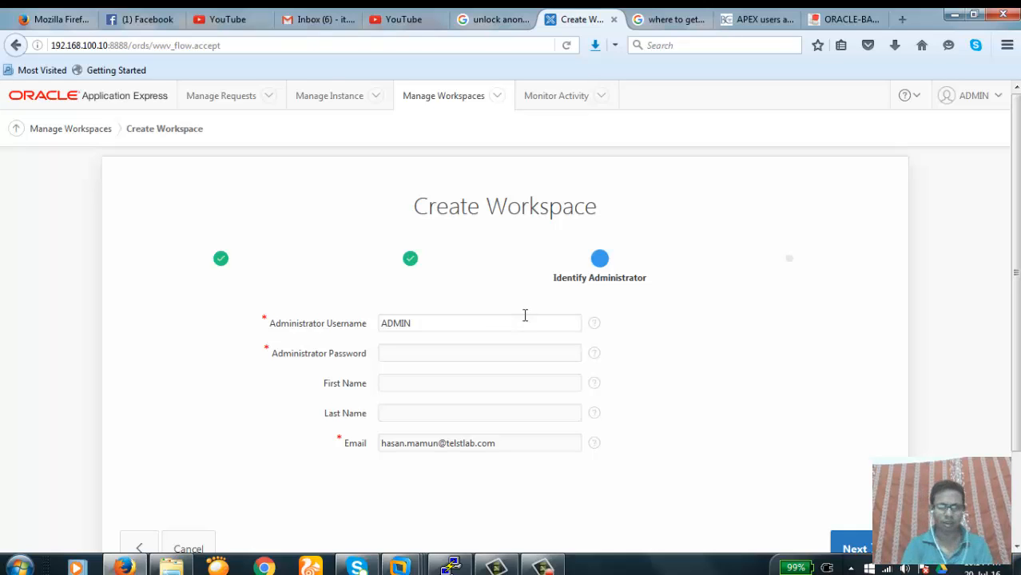
{"action": "left_click", "coordinate": [427, 323]}
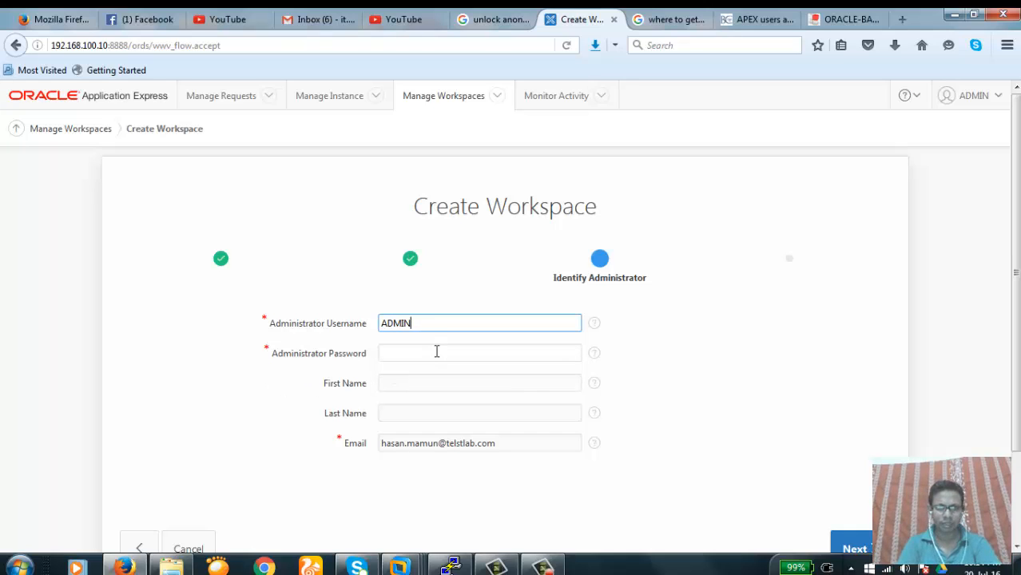
Enter the administrator's password and first and last names
{"action": "left_click", "coordinate": [436, 351]}
{"action": "type", "text": "admin"}
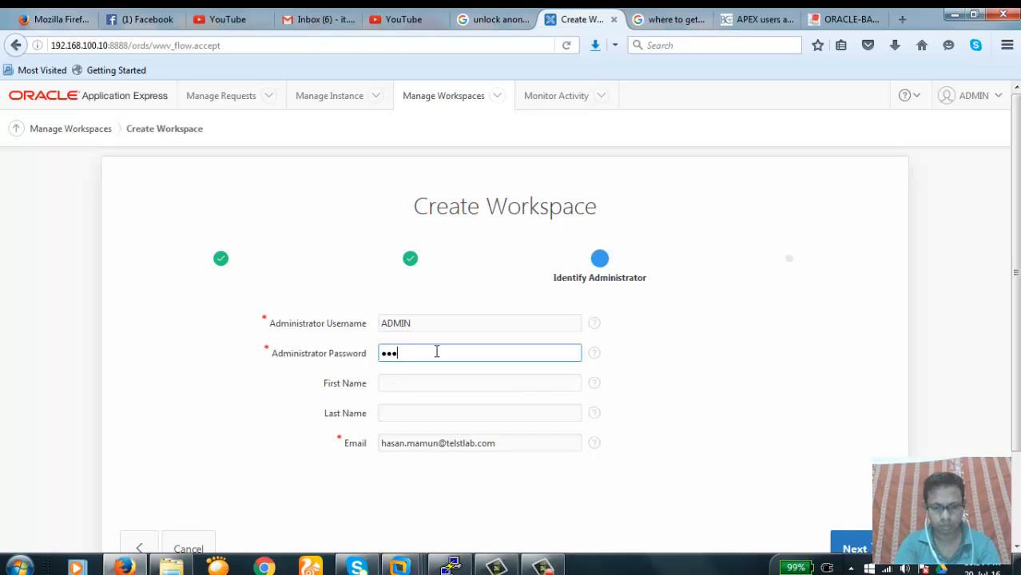
{"action": "type", "text": "1234"}
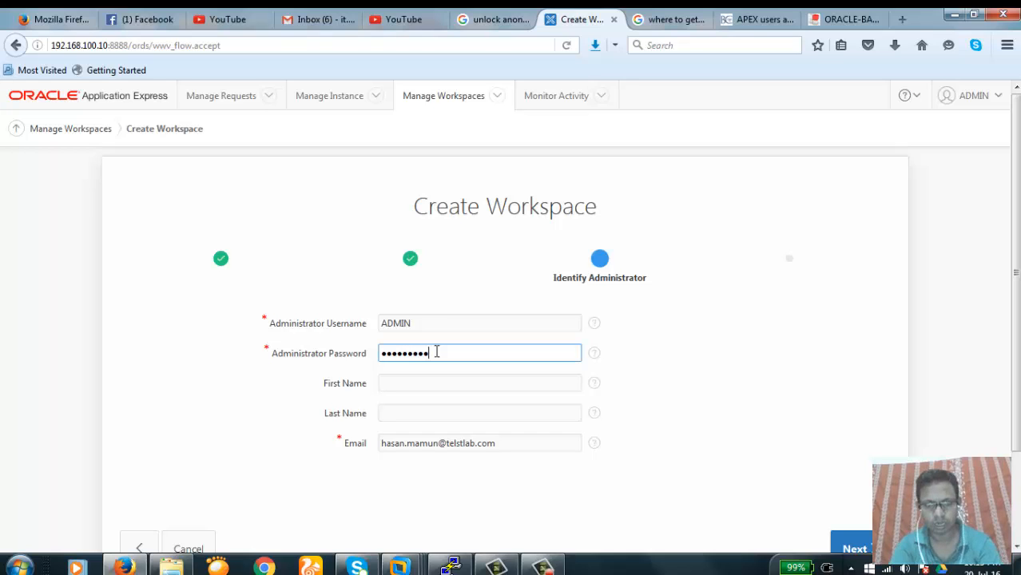
{"action": "key", "text": "Tab"}
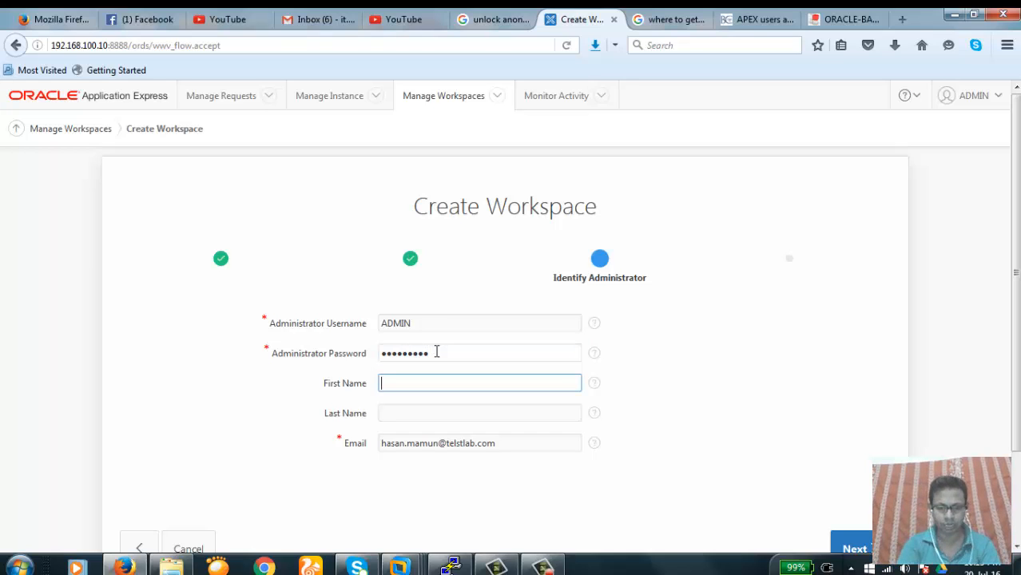
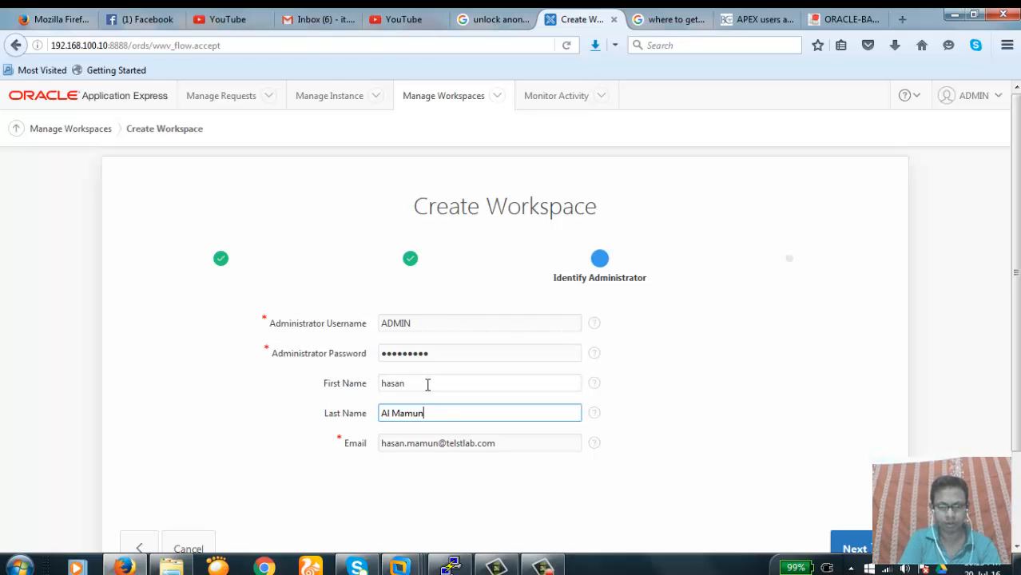
Capitalise the first name's initial letter and review the ADMIN username
{"action": "left_click", "coordinate": [427, 385]}
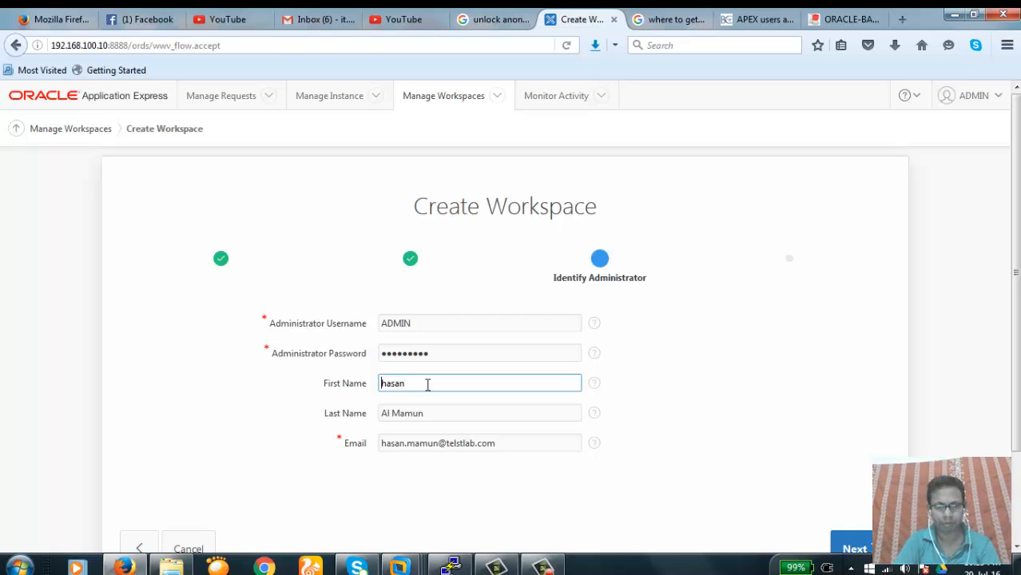
{"action": "type", "text": "H"}
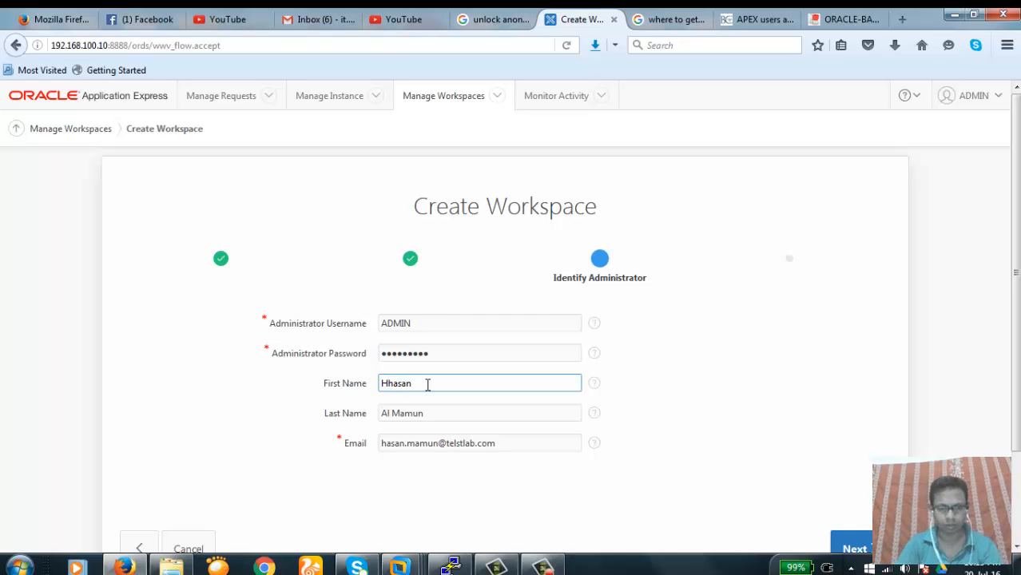
{"action": "key", "text": "Delete"}
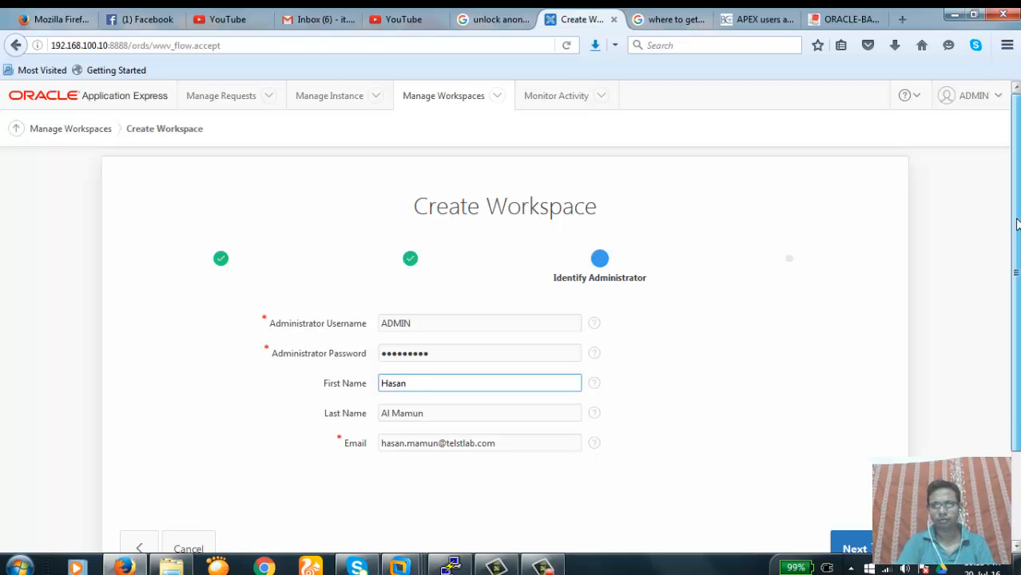
{"action": "scroll", "coordinate": [1017, 254], "scroll_direction": "down", "scroll_amount": 1}
{"action": "scroll", "coordinate": [1015, 240], "scroll_direction": "up", "scroll_amount": 1}
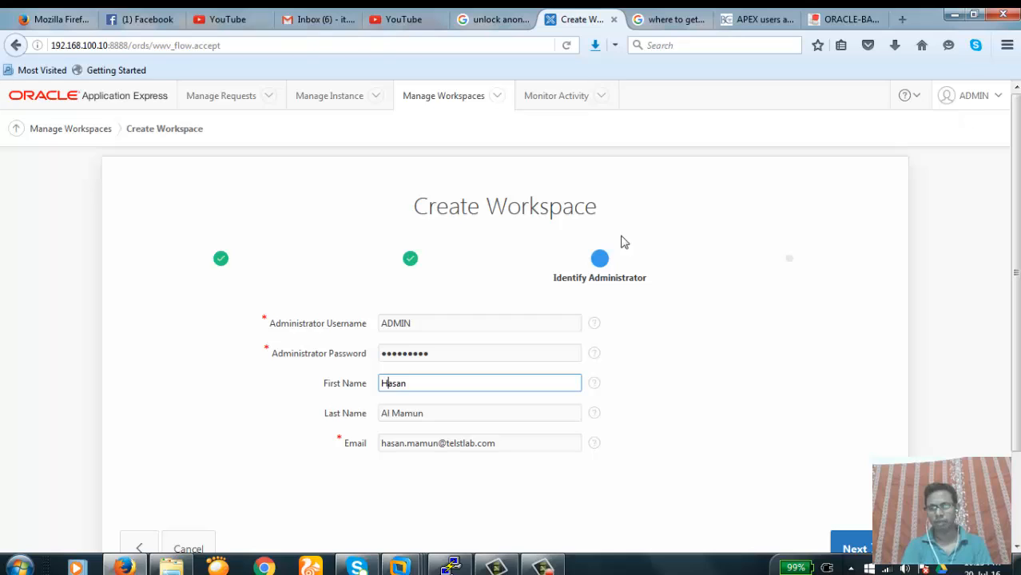
{"action": "left_click", "coordinate": [417, 324]}
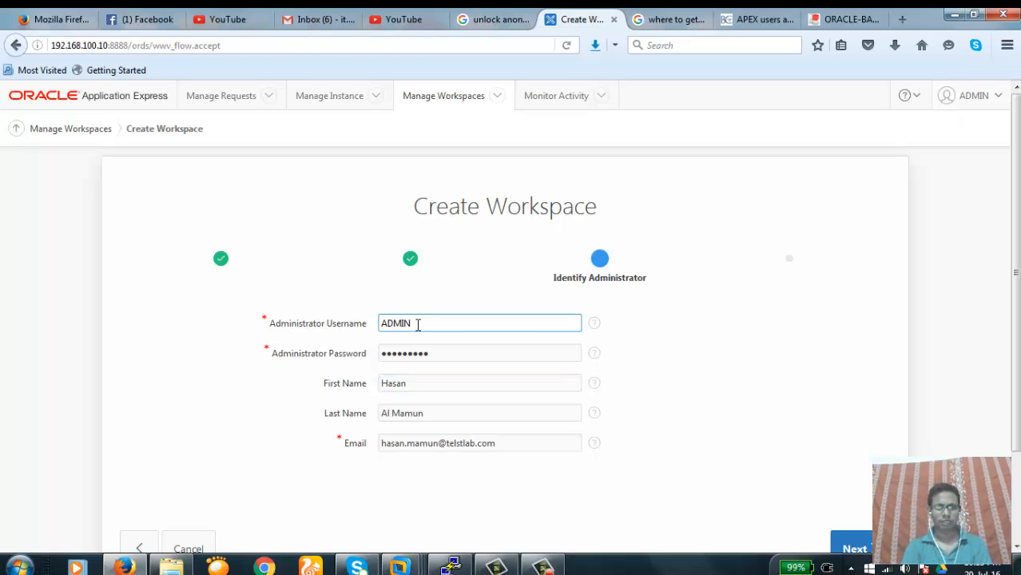
{"action": "left_click_drag", "start_coordinate": [417, 324], "coordinate": [353, 324]}
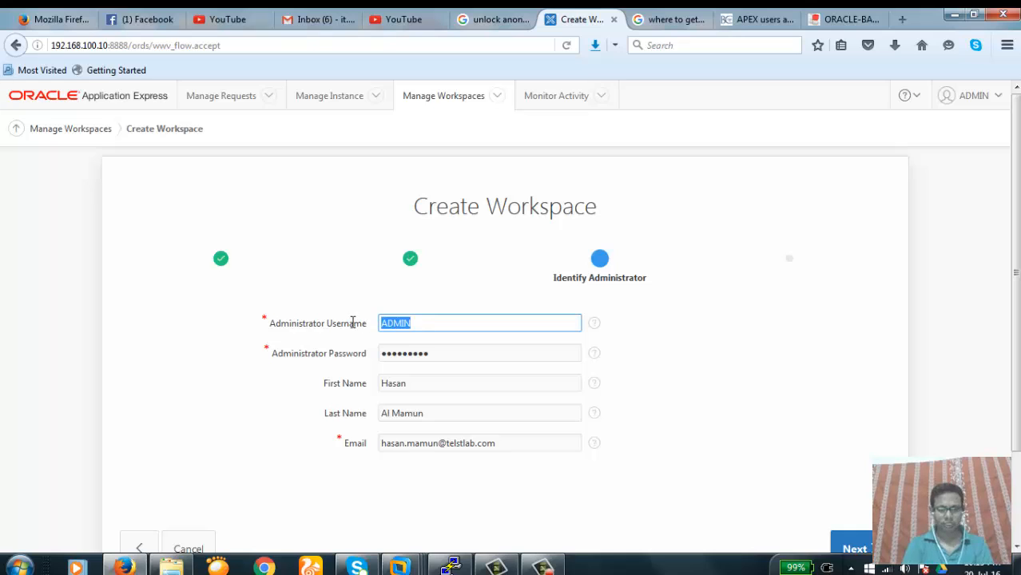
{"action": "left_click_drag", "start_coordinate": [418, 324], "coordinate": [367, 328]}
{"action": "left_click", "coordinate": [430, 323]}
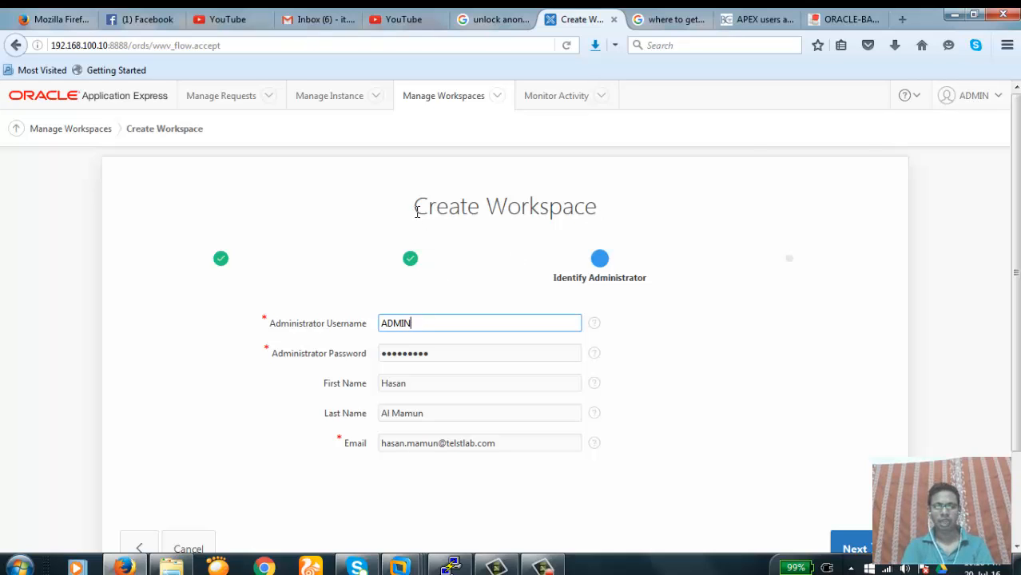
{"action": "left_click_drag", "start_coordinate": [416, 215], "coordinate": [604, 227]}
{"action": "left_click", "coordinate": [468, 292]}
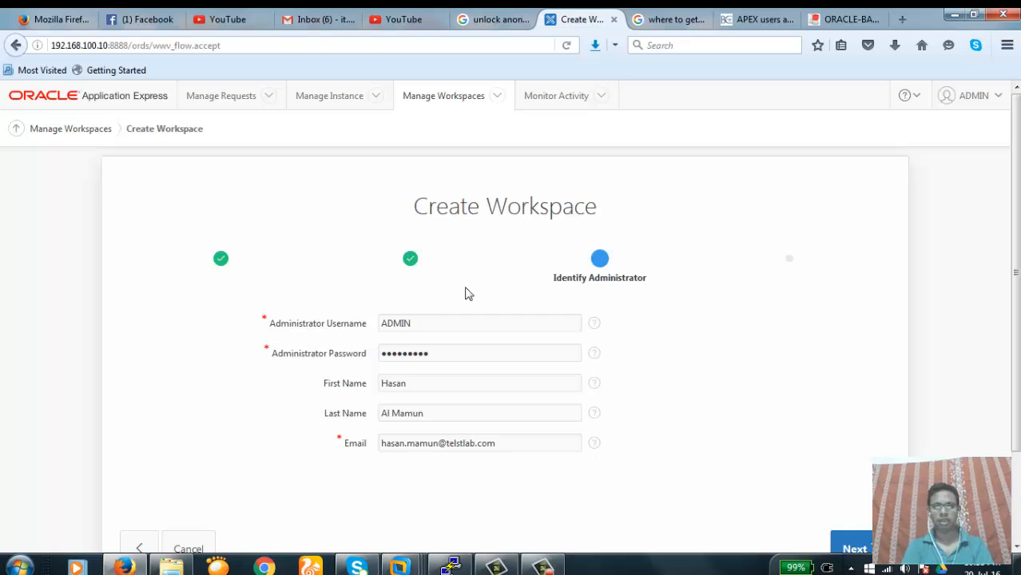
{"action": "left_click", "coordinate": [417, 323]}
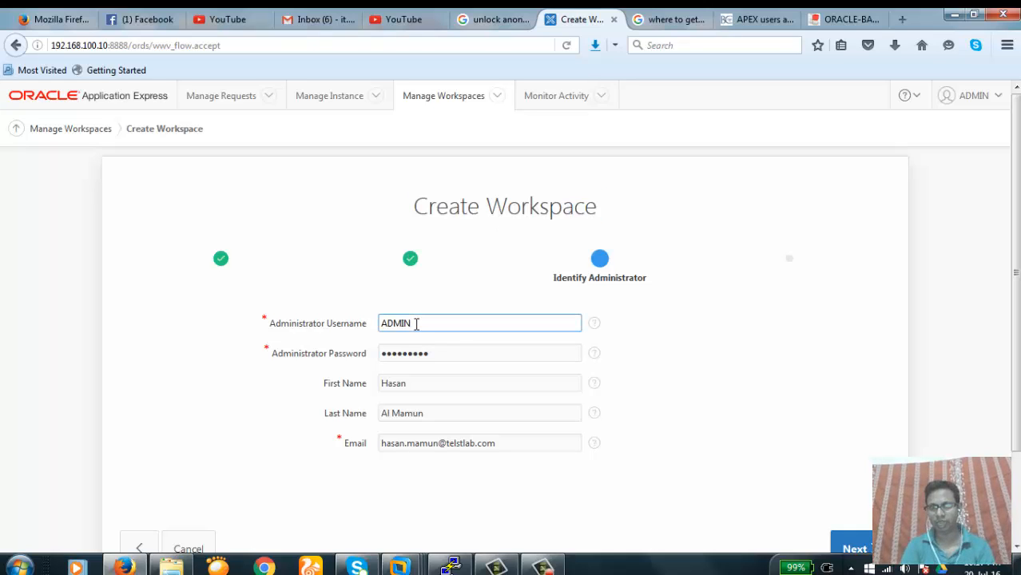
{"action": "key", "text": "Left"}
{"action": "key", "text": "Left"}
{"action": "key", "text": "Left"}
{"action": "key", "text": "Left"}
{"action": "key", "text": "Left"}
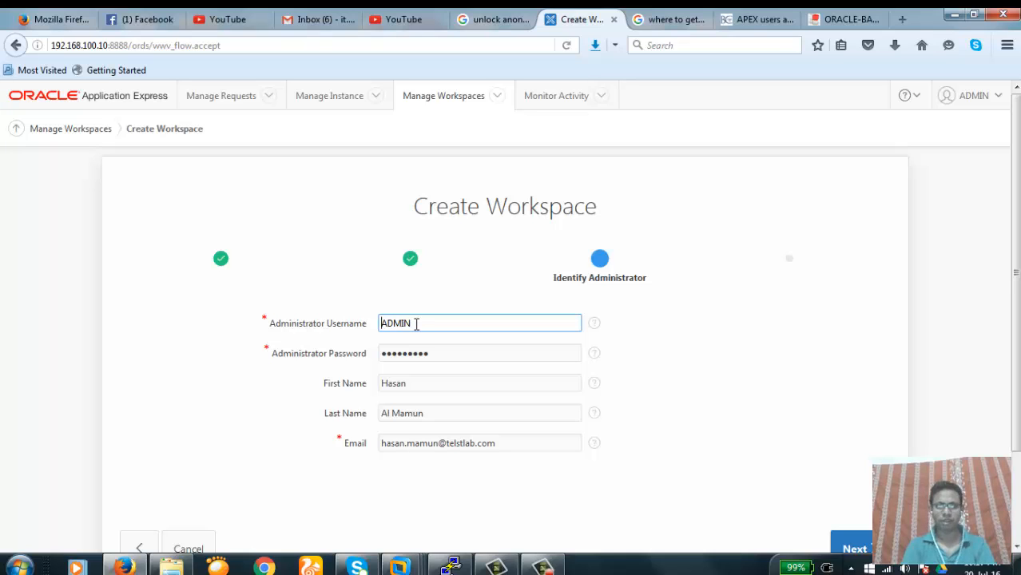
{"action": "key", "text": "Right"}
{"action": "key", "text": "Right"}
{"action": "key", "text": "Right"}
{"action": "key", "text": "Right"}
{"action": "key", "text": "Right"}
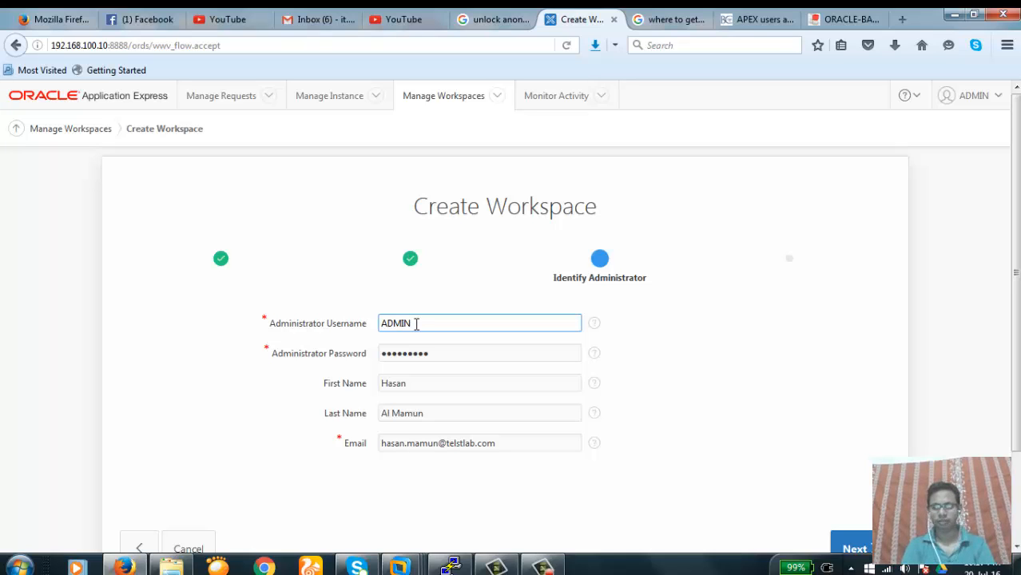
{"action": "scroll", "coordinate": [416, 322], "scroll_direction": "down", "scroll_amount": 2}
Submit the administrator details, dismiss the save-login prompt, create wshr and finish
{"action": "left_click", "coordinate": [861, 479]}
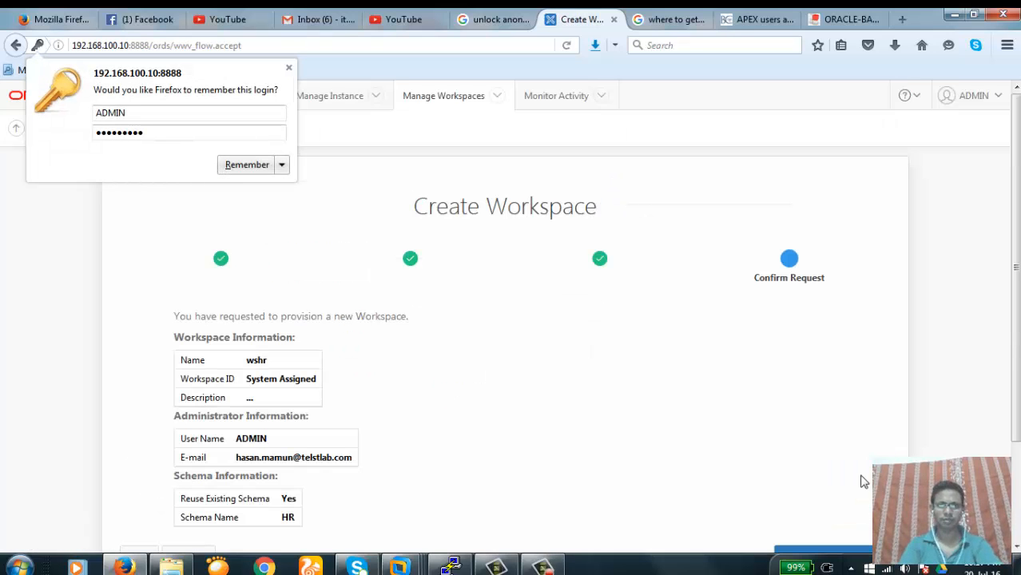
{"action": "left_click", "coordinate": [289, 68]}
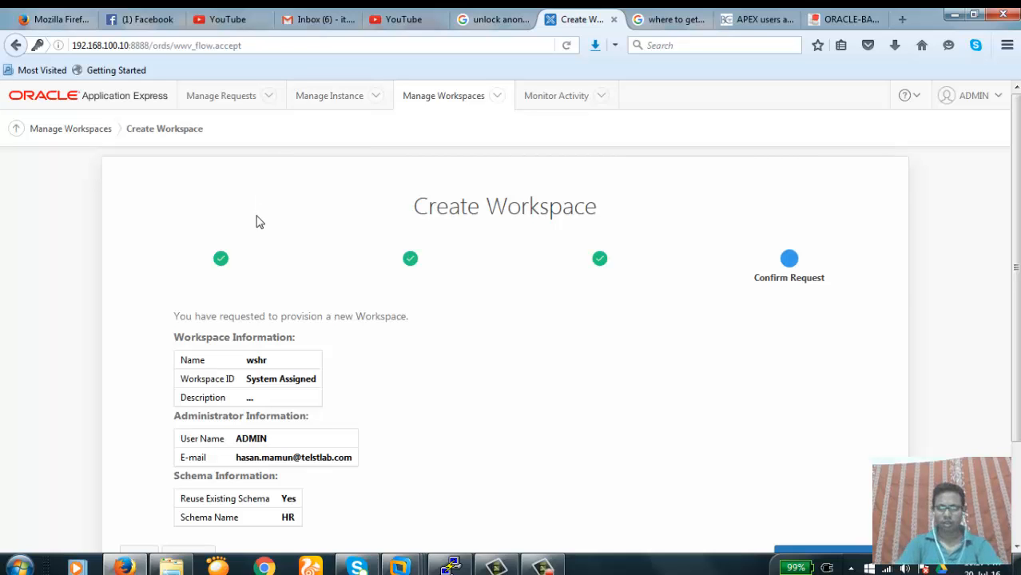
{"action": "scroll", "coordinate": [256, 222], "scroll_direction": "down", "scroll_amount": 3}
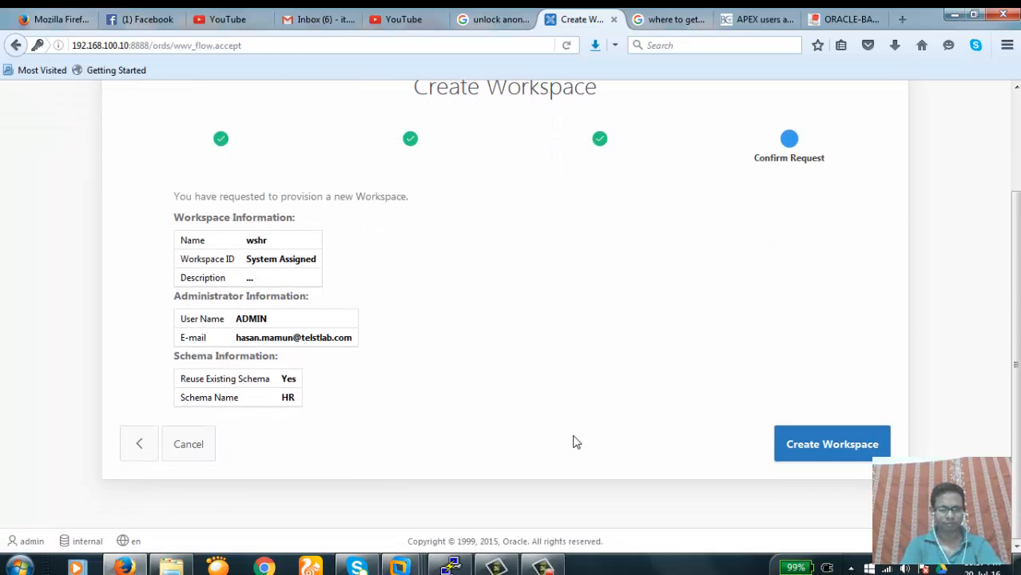
{"action": "left_click", "coordinate": [837, 450]}
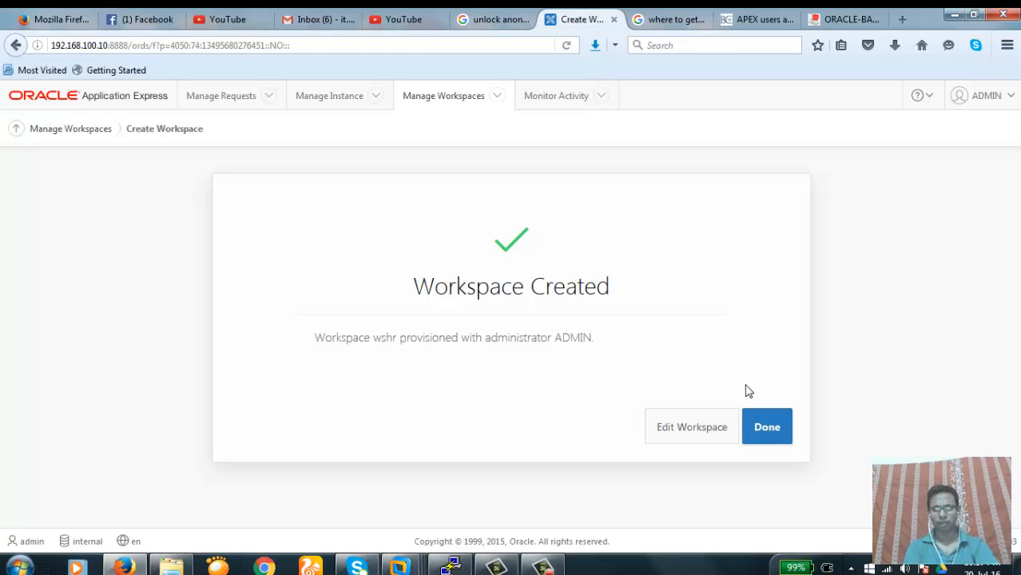
{"action": "left_click", "coordinate": [769, 430]}
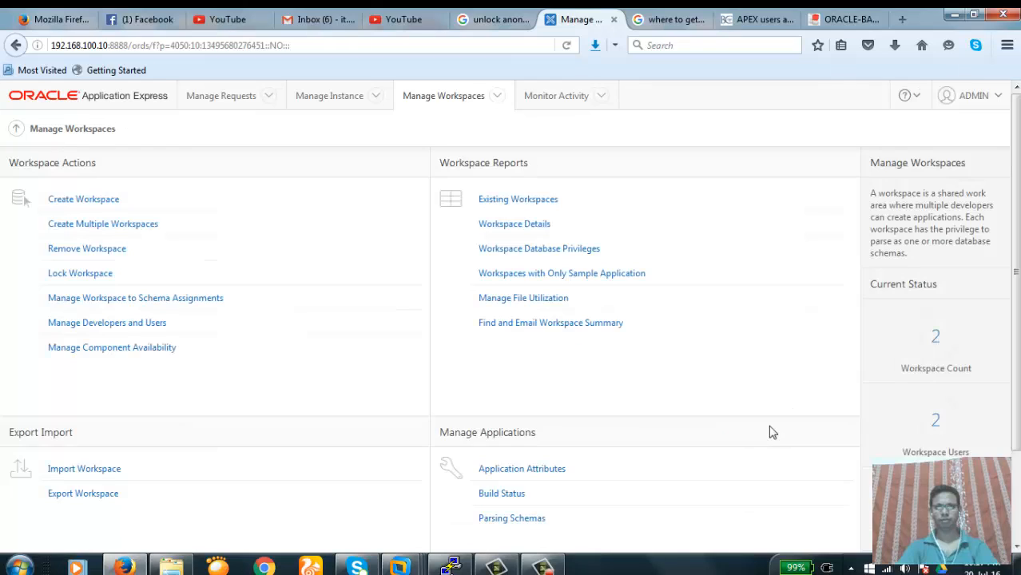
Open WSHR's workspace information, check First Schema Provisioned is HR, then open schema assignments
{"action": "left_click", "coordinate": [518, 204]}
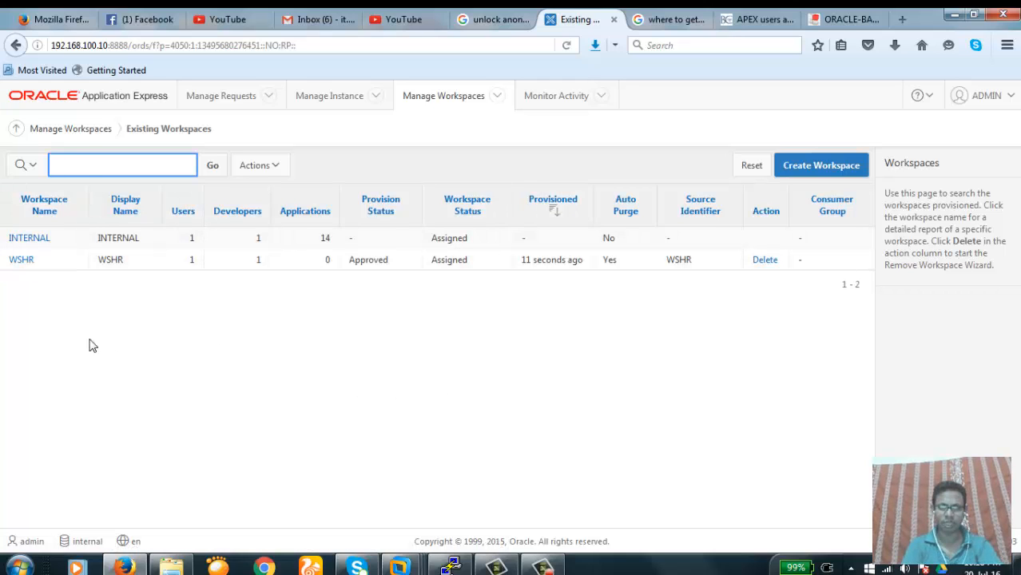
{"action": "left_click", "coordinate": [22, 261]}
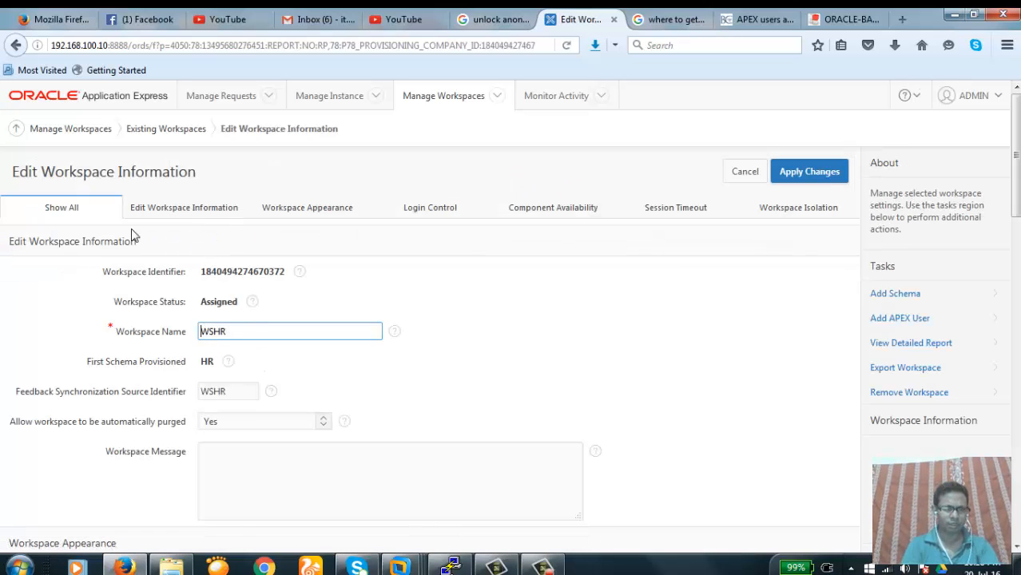
{"action": "left_click", "coordinate": [196, 209]}
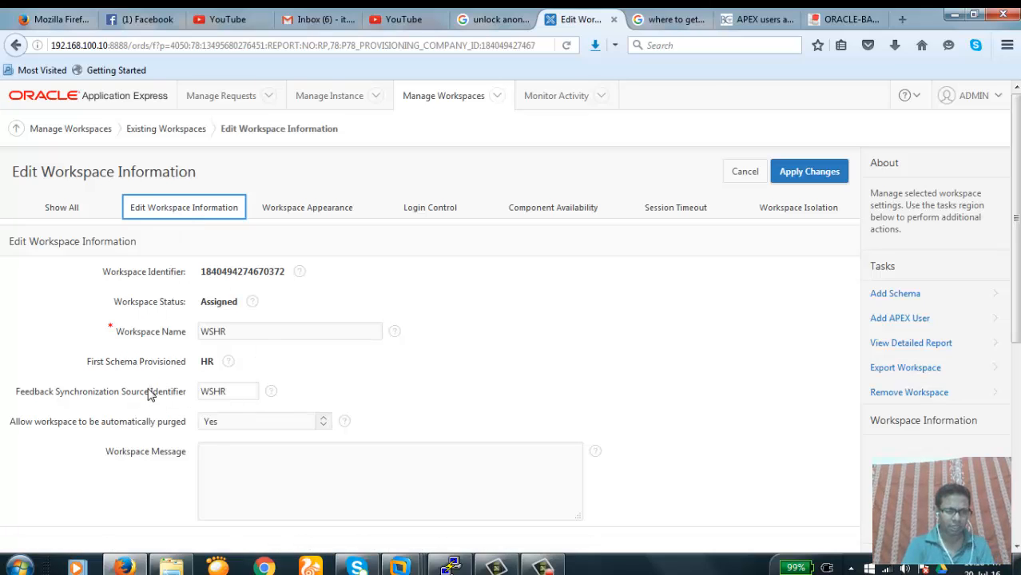
{"action": "left_click_drag", "start_coordinate": [88, 363], "coordinate": [223, 370]}
{"action": "left_click", "coordinate": [320, 364]}
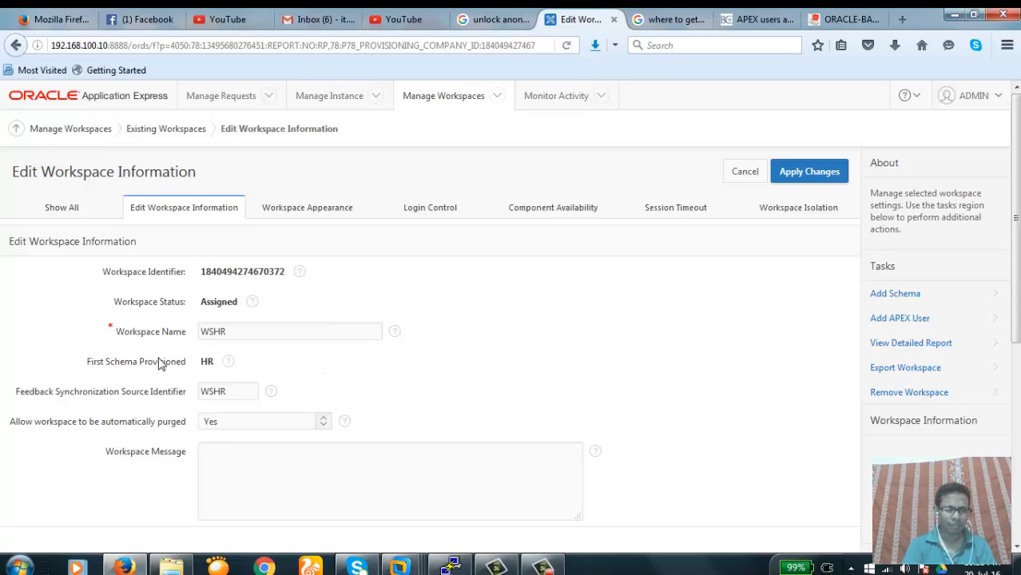
{"action": "left_click_drag", "start_coordinate": [90, 366], "coordinate": [187, 366]}
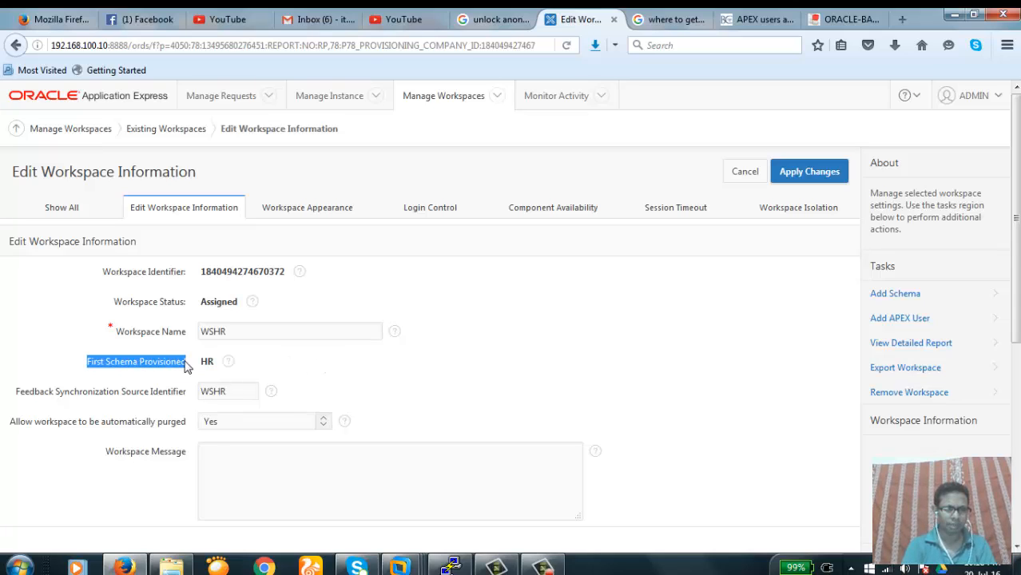
{"action": "left_click", "coordinate": [357, 363]}
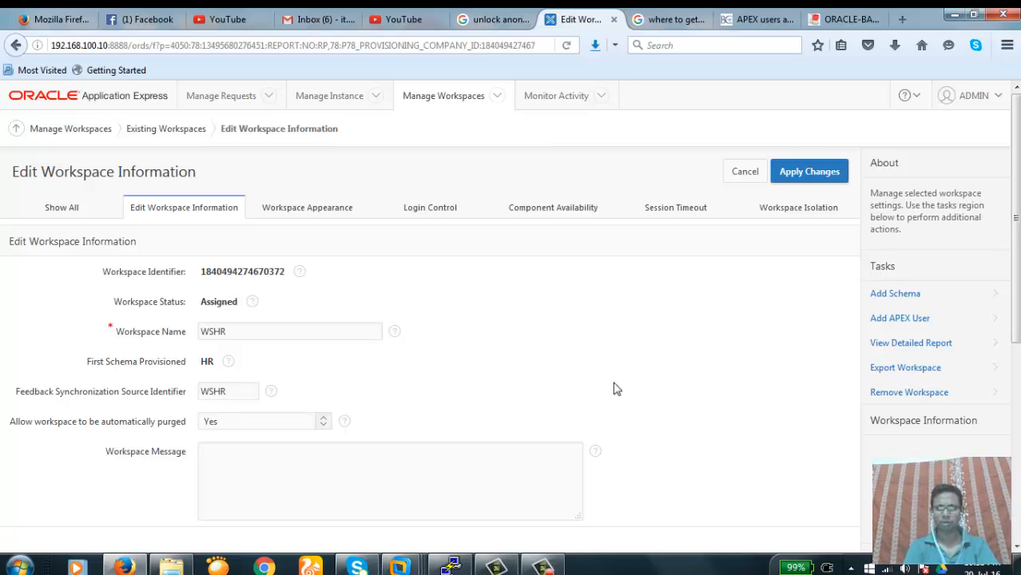
{"action": "left_click", "coordinate": [893, 293]}
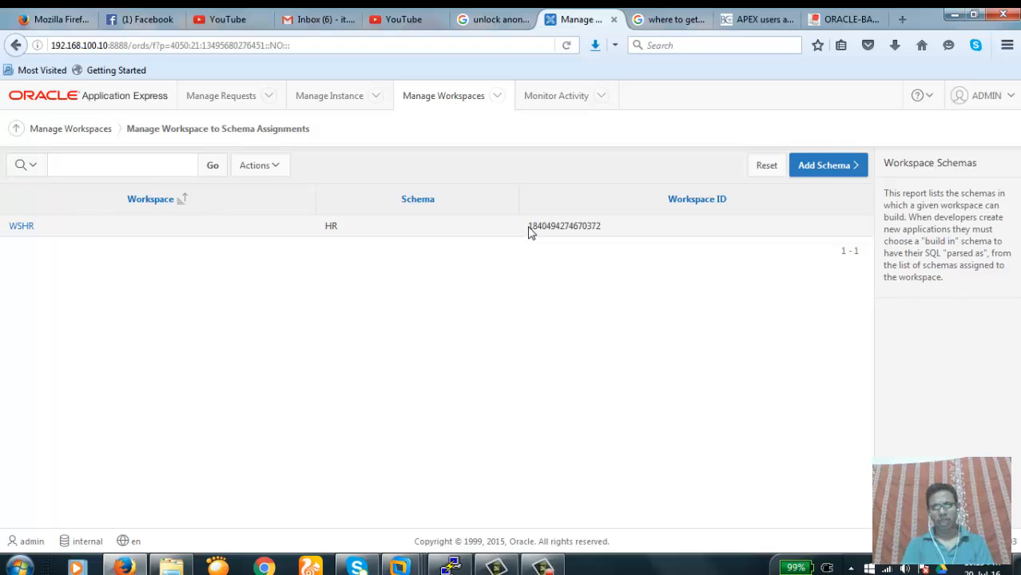
Highlight the WSHR and HR entries in the report, then go back to Manage Workspaces
{"action": "mouse_move", "coordinate": [528, 227]}
{"action": "left_mouse_down"}
{"action": "mouse_move", "coordinate": [612, 235]}
{"action": "mouse_move", "coordinate": [552, 226]}
{"action": "mouse_move", "coordinate": [519, 234]}
{"action": "left_mouse_up"}
{"action": "left_click", "coordinate": [601, 241]}
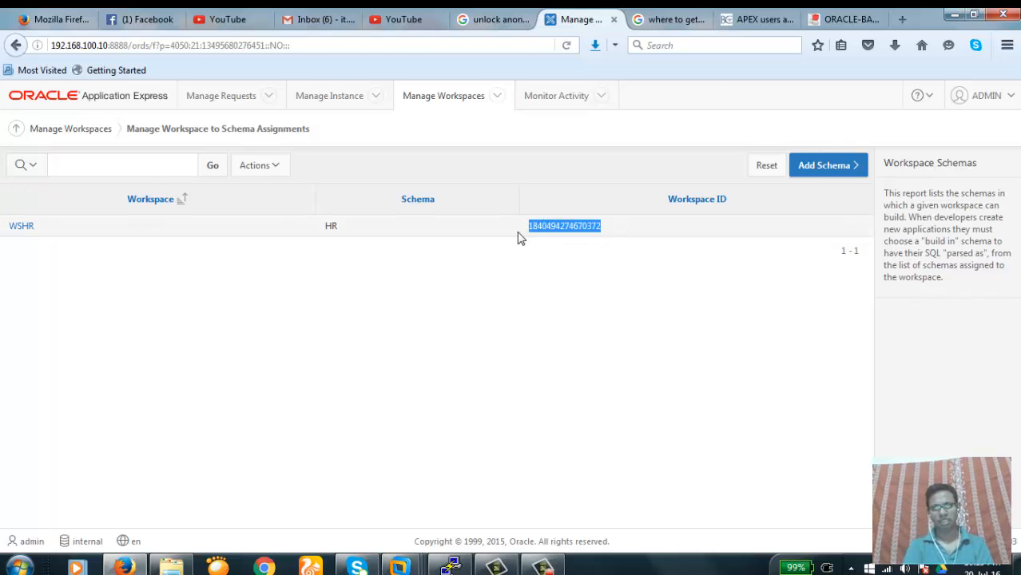
{"action": "left_click", "coordinate": [519, 235]}
{"action": "double_click", "coordinate": [333, 225]}
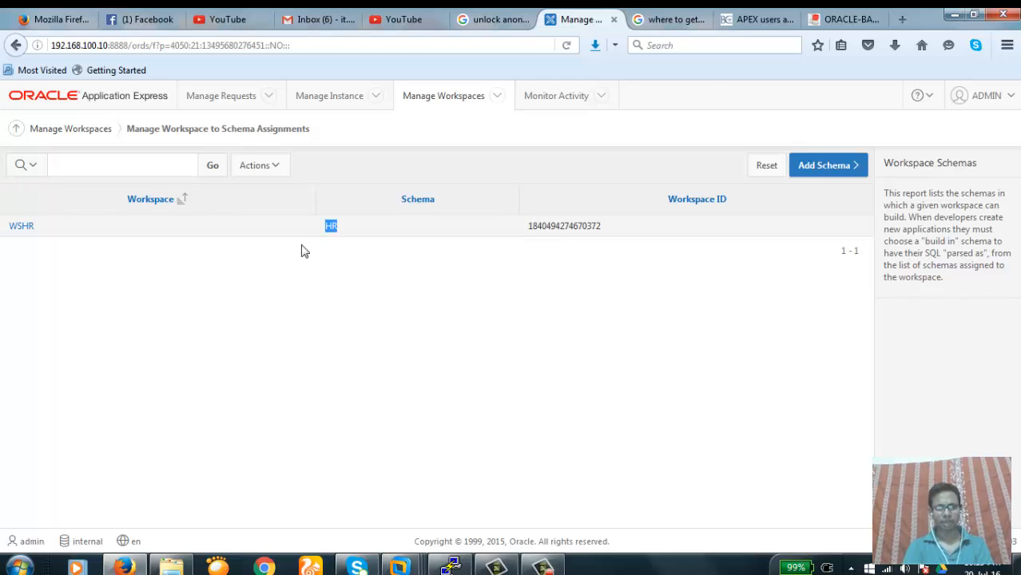
{"action": "left_click", "coordinate": [269, 279]}
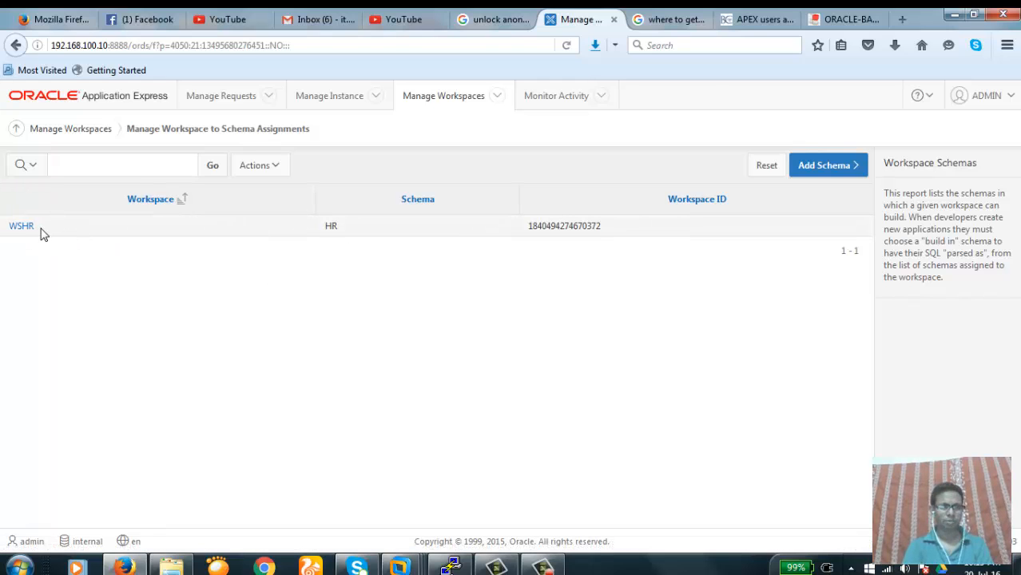
{"action": "left_click_drag", "start_coordinate": [41, 230], "coordinate": [4, 230]}
{"action": "left_click", "coordinate": [63, 300]}
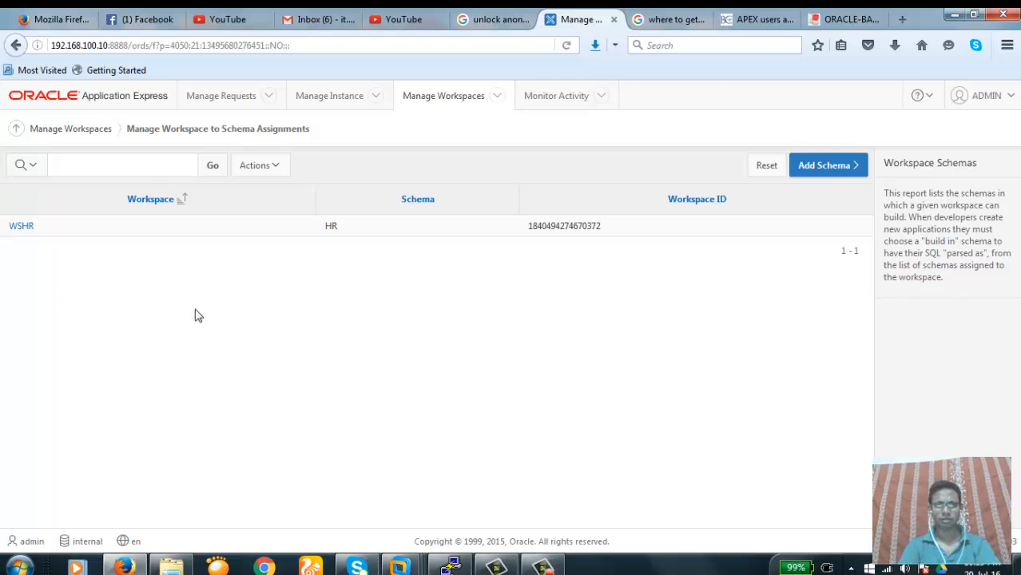
{"action": "left_click", "coordinate": [74, 132]}
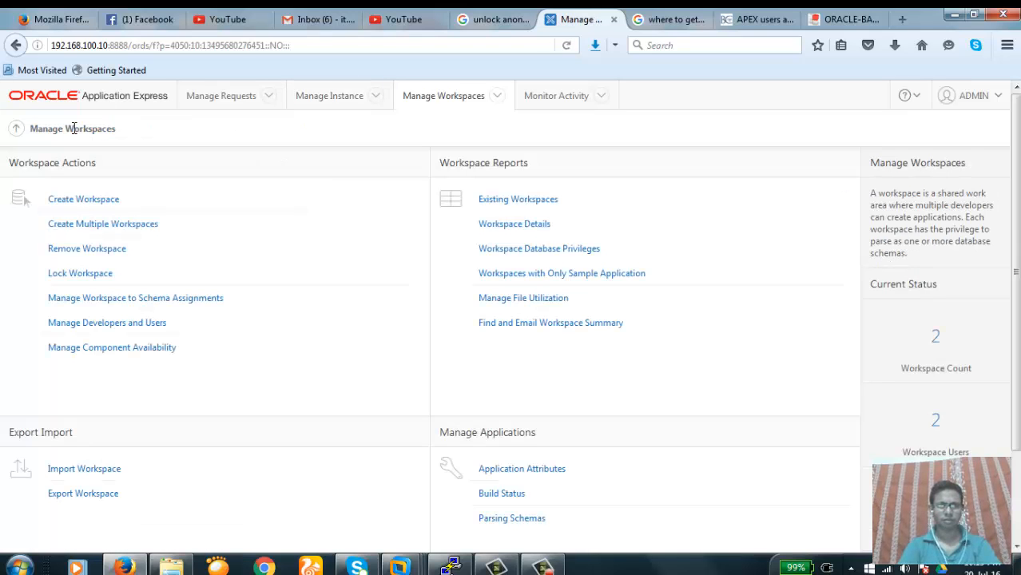
Select WSHR as the workspace and review its summary report: 1 developer, schema HR
{"action": "left_click", "coordinate": [525, 229]}
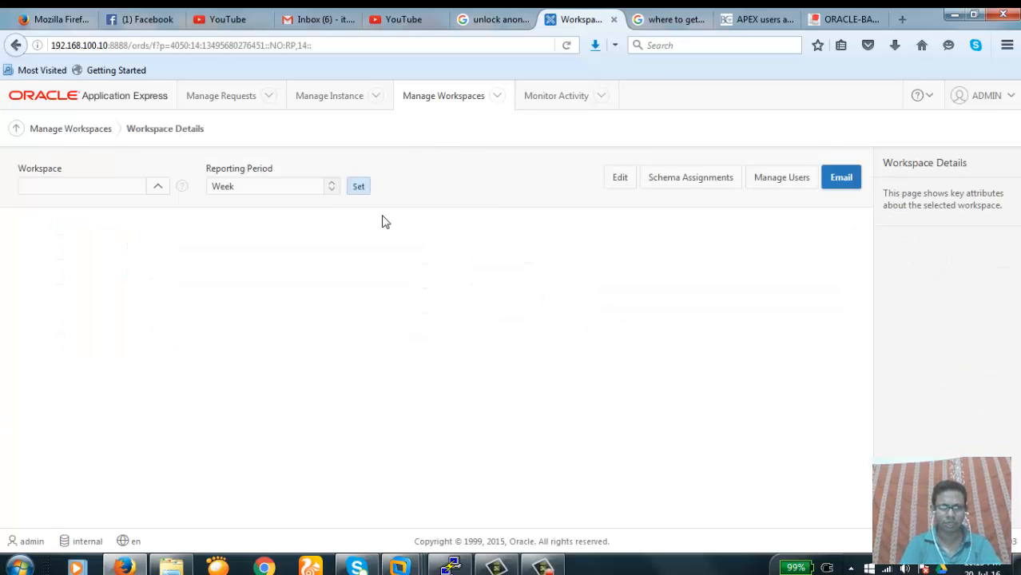
{"action": "left_click", "coordinate": [158, 188]}
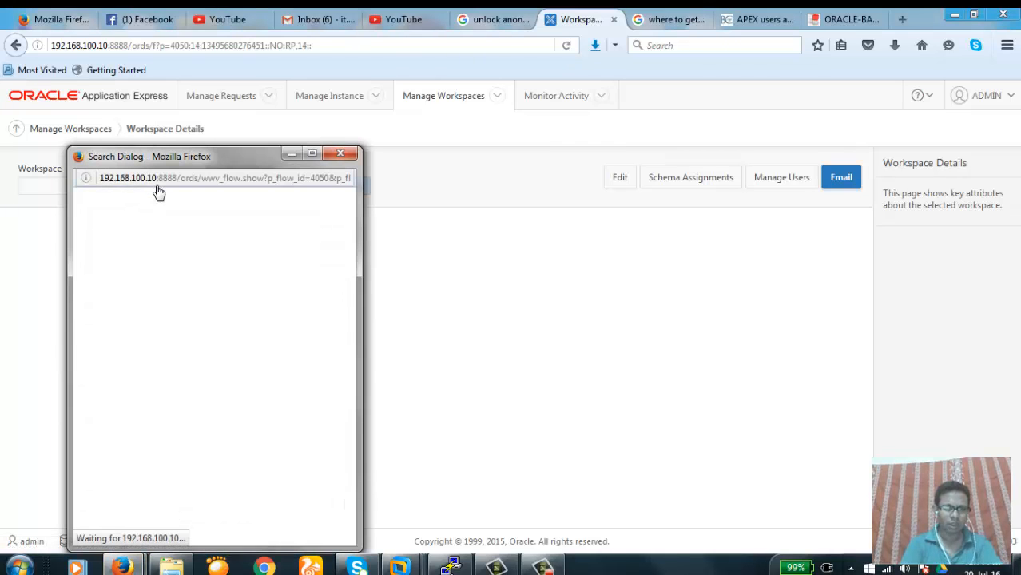
{"action": "left_click", "coordinate": [104, 287]}
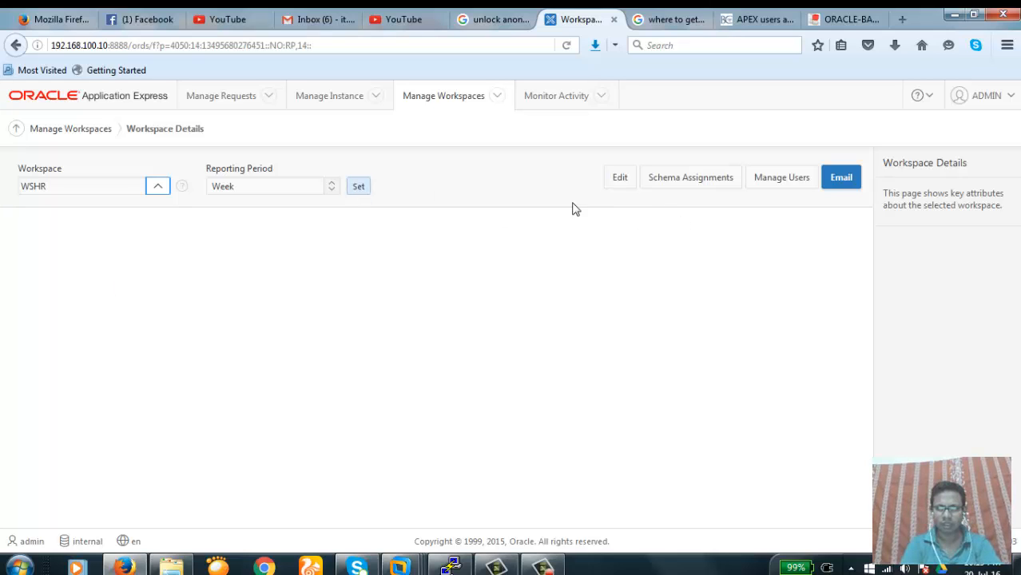
{"action": "left_click", "coordinate": [359, 190]}
{"action": "left_click", "coordinate": [359, 189]}
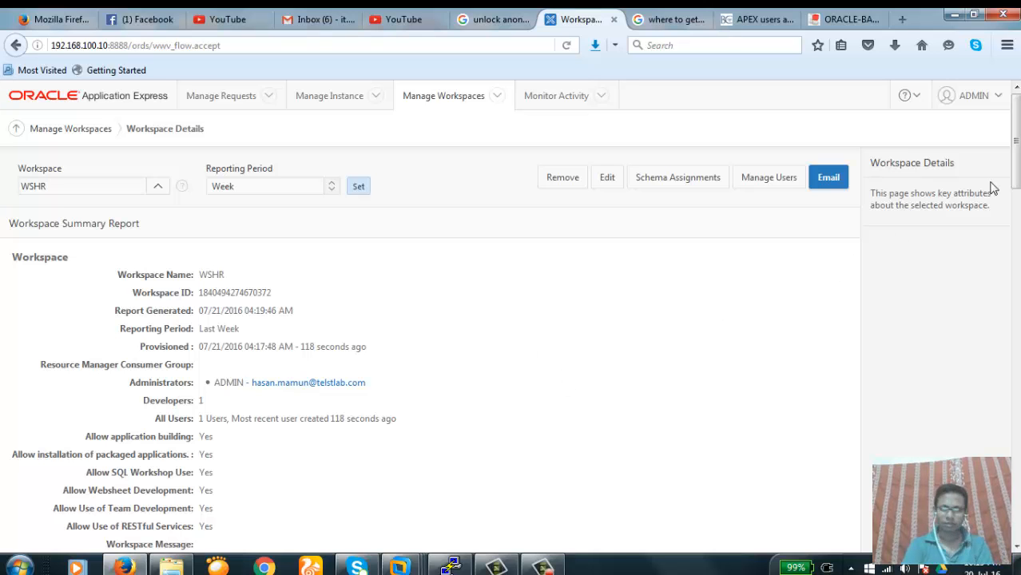
{"action": "left_click_drag", "start_coordinate": [1018, 170], "coordinate": [1008, 106]}
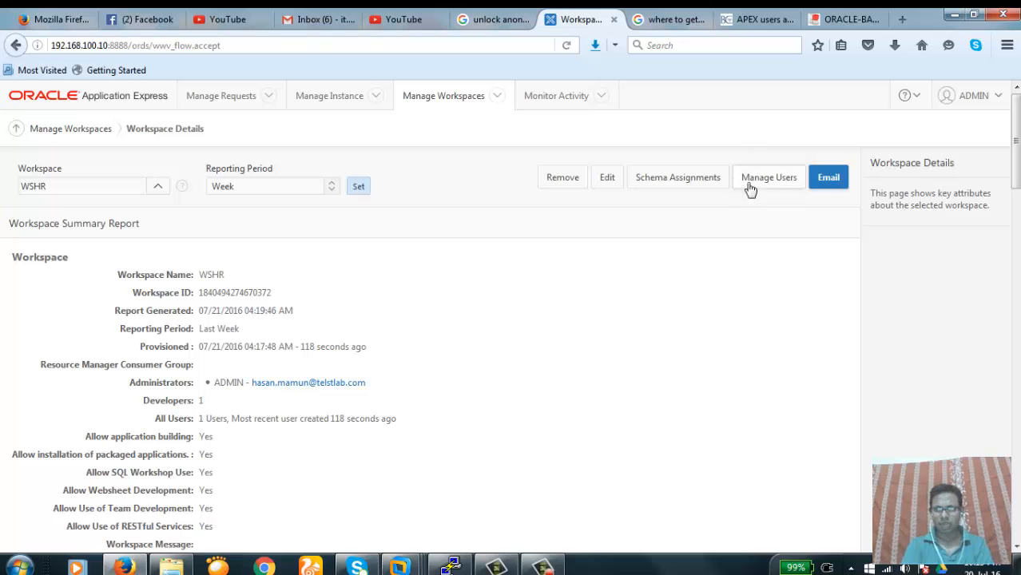
Open Manage Users to list WSHR's developers and users, showing only ADMIN
{"action": "left_click", "coordinate": [779, 183]}
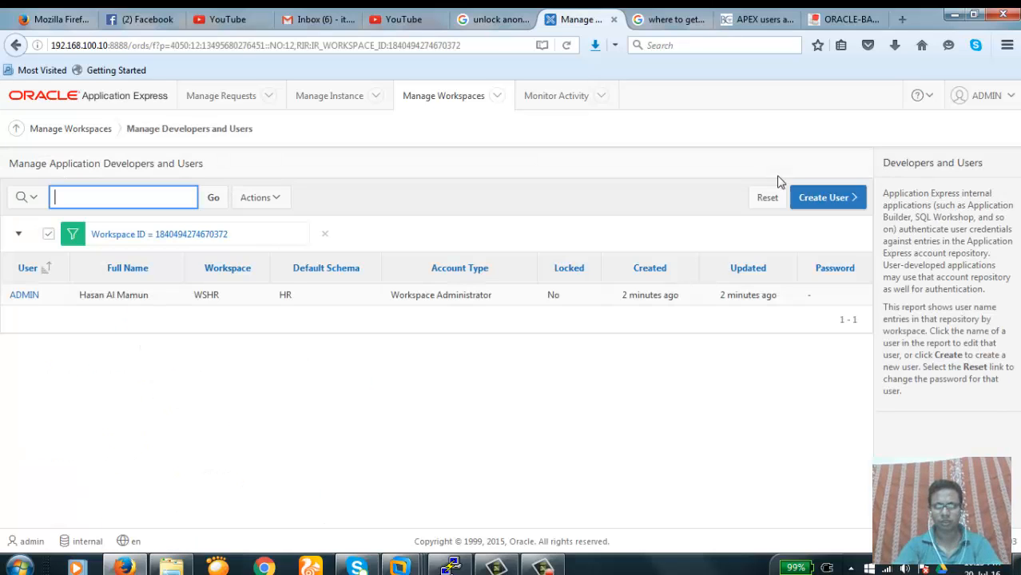
{"action": "left_click", "coordinate": [401, 395]}
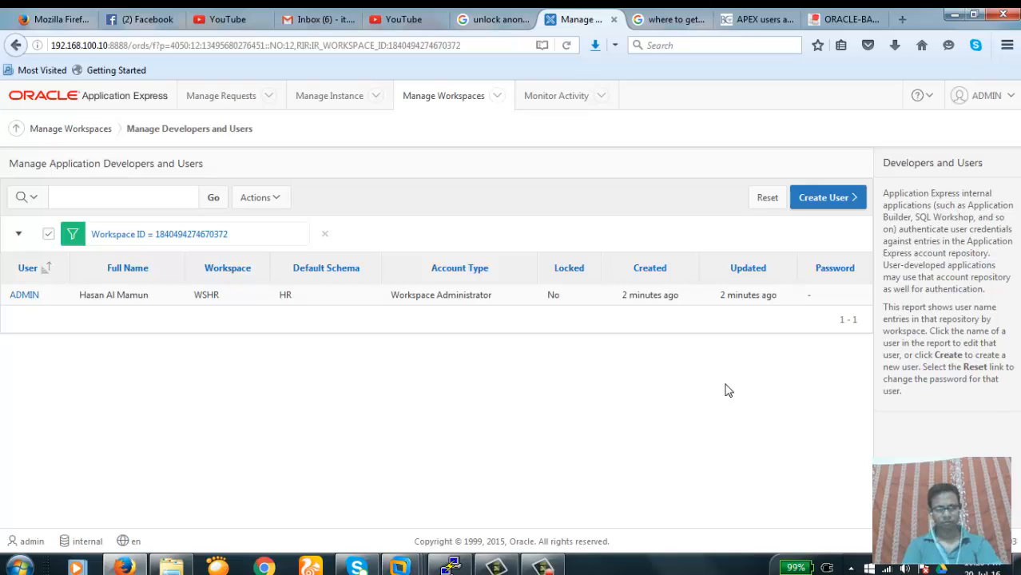
Start a new user named wsdev and fill in its e-mail address
{"action": "left_click", "coordinate": [821, 205]}
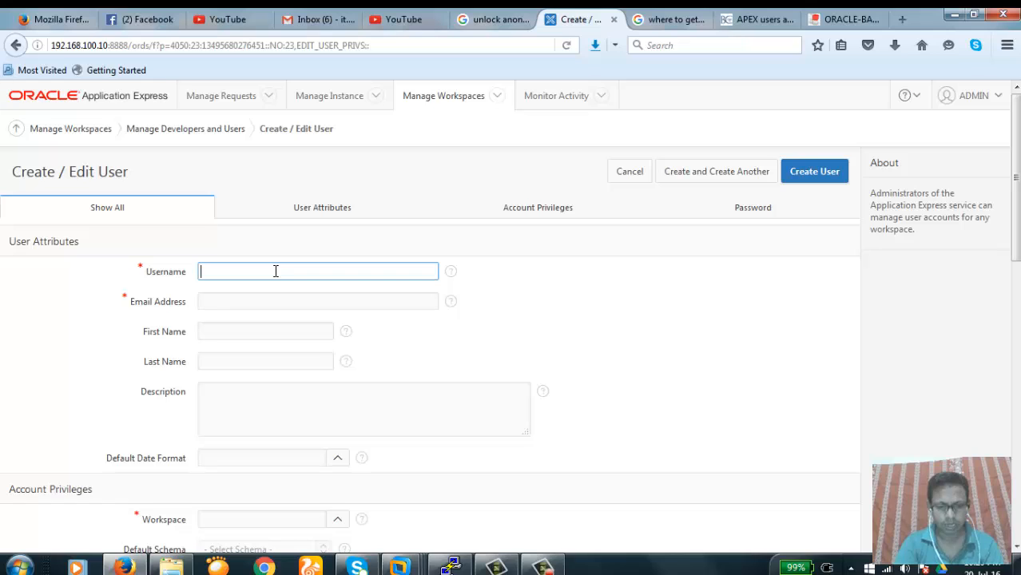
{"action": "type", "text": "ws"}
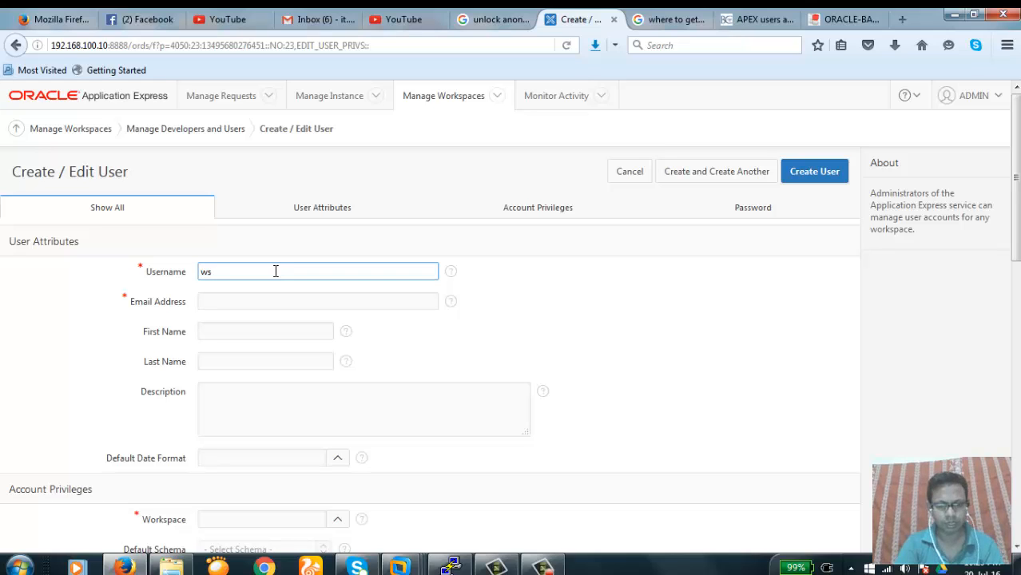
{"action": "type", "text": "dev"}
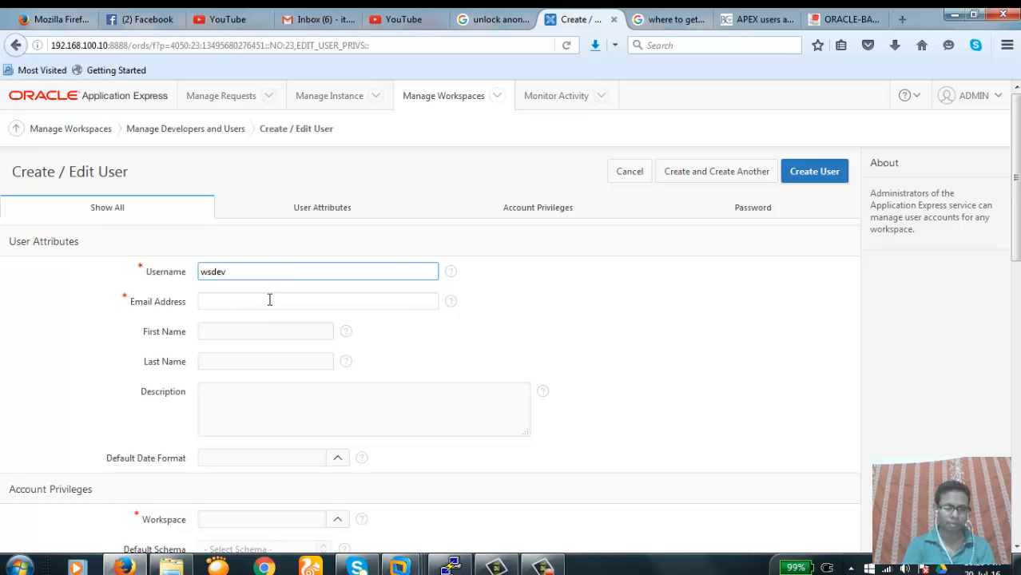
{"action": "left_click", "coordinate": [269, 300]}
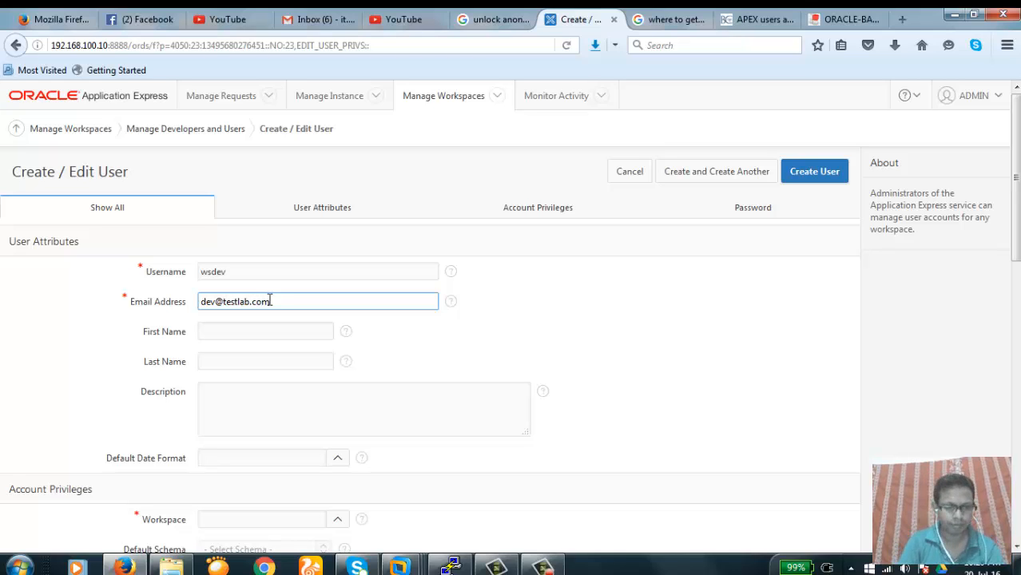
{"action": "key", "text": "Tab"}
{"action": "key", "text": "Tab"}
{"action": "key", "text": "Tab"}
{"action": "key", "text": "Tab"}
{"action": "key", "text": "Tab"}
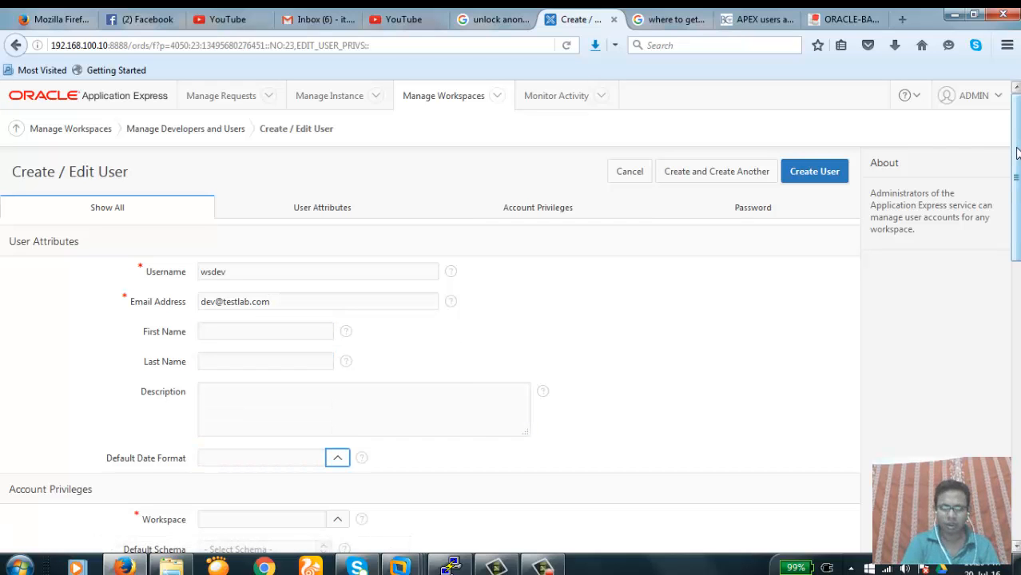
{"action": "left_click_drag", "start_coordinate": [1017, 152], "coordinate": [1015, 207]}
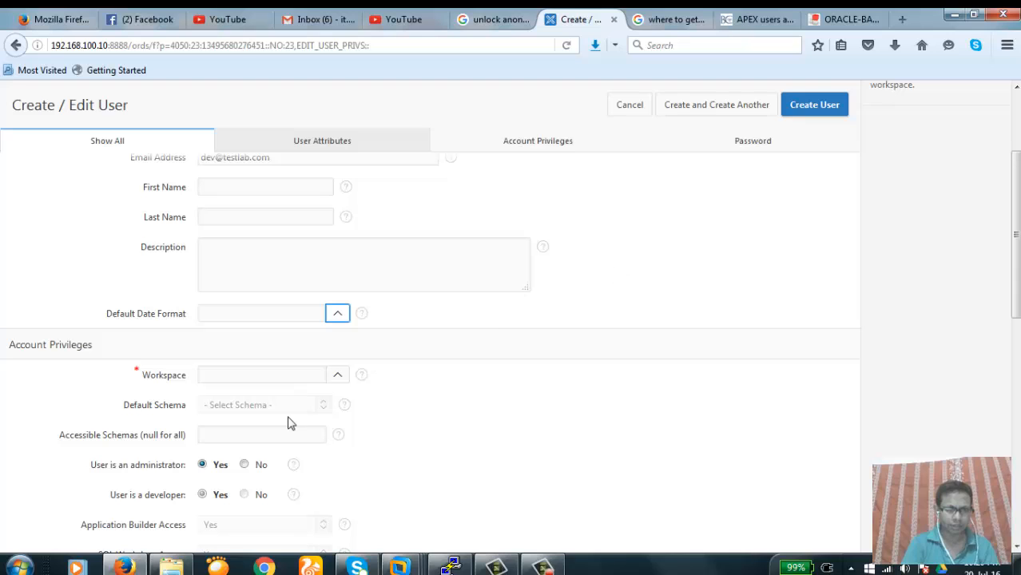
Assign the new user to the WSHR workspace with HR as default schema
{"action": "left_click", "coordinate": [339, 377]}
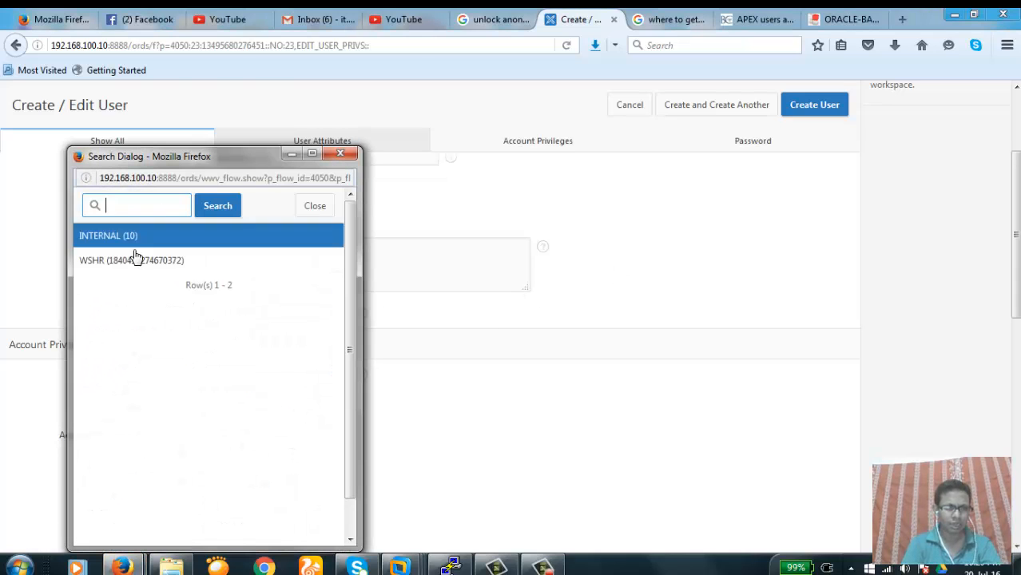
{"action": "left_click", "coordinate": [116, 264]}
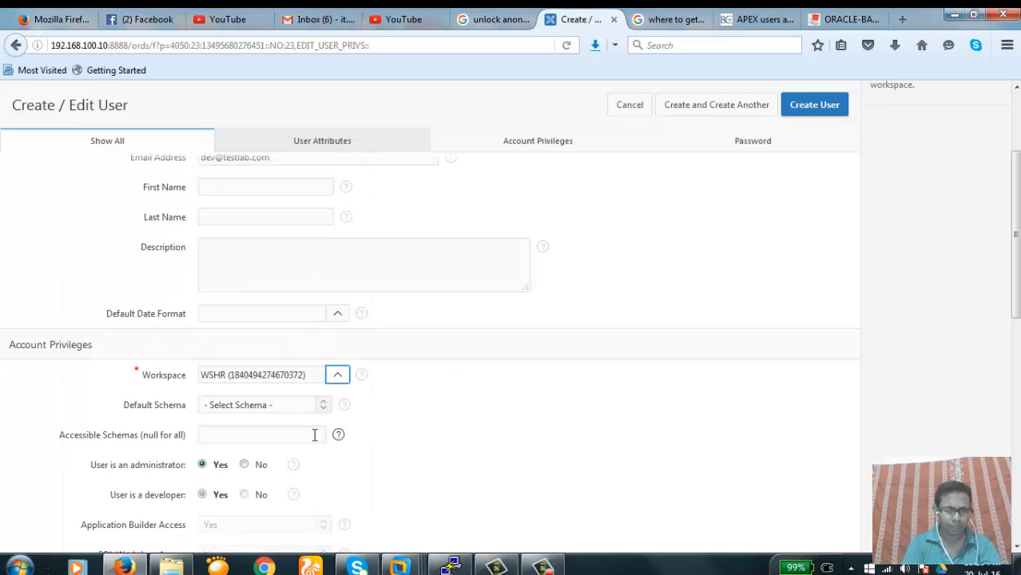
{"action": "left_click", "coordinate": [323, 405]}
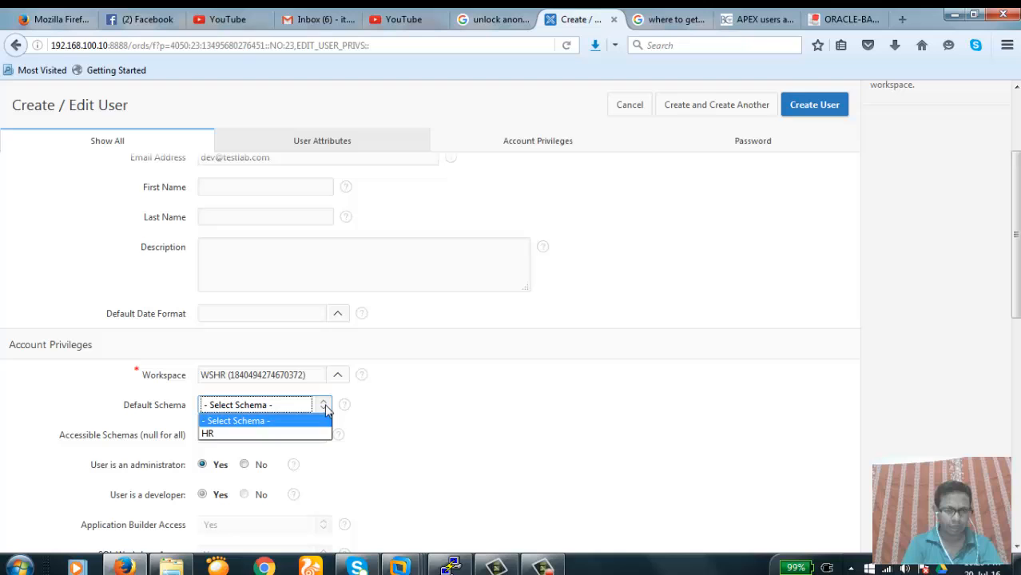
{"action": "left_click", "coordinate": [281, 434]}
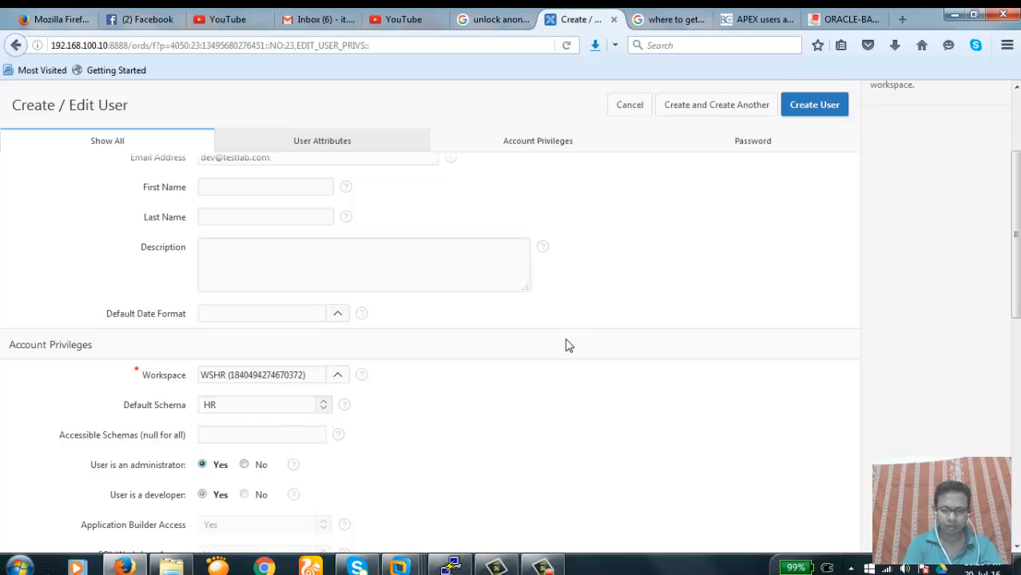
{"action": "scroll", "coordinate": [567, 345], "scroll_direction": "down", "scroll_amount": 4}
{"action": "scroll", "coordinate": [566, 344], "scroll_direction": "down", "scroll_amount": 4}
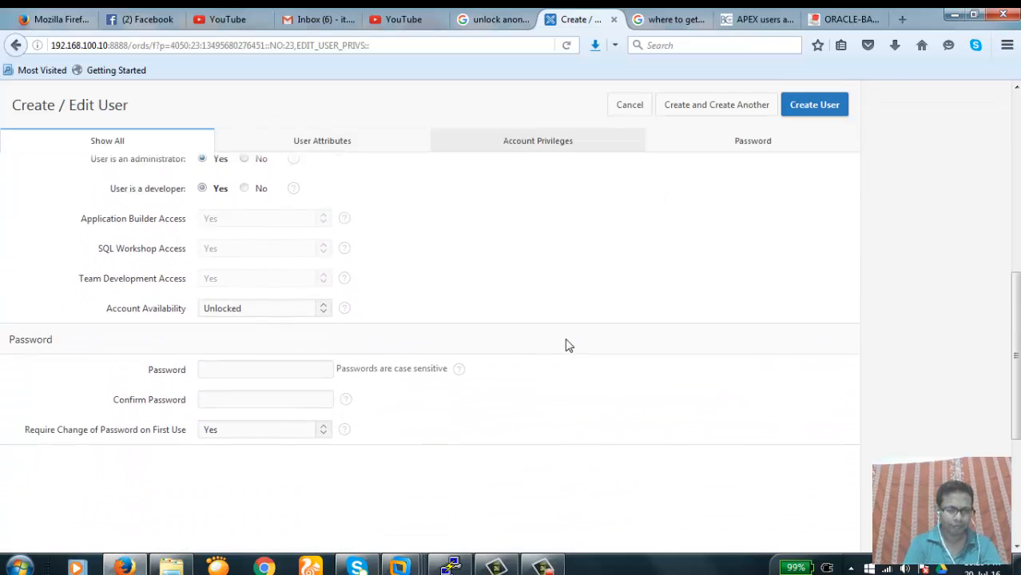
Enter and confirm the user's password, keeping password change on first use at Yes
{"action": "left_click", "coordinate": [277, 335]}
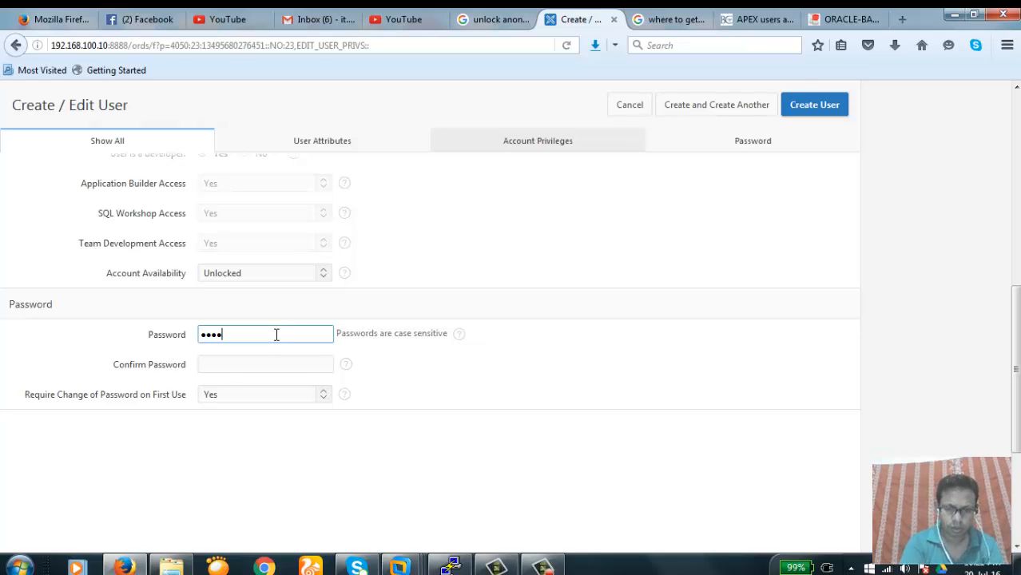
{"action": "key", "text": "Tab"}
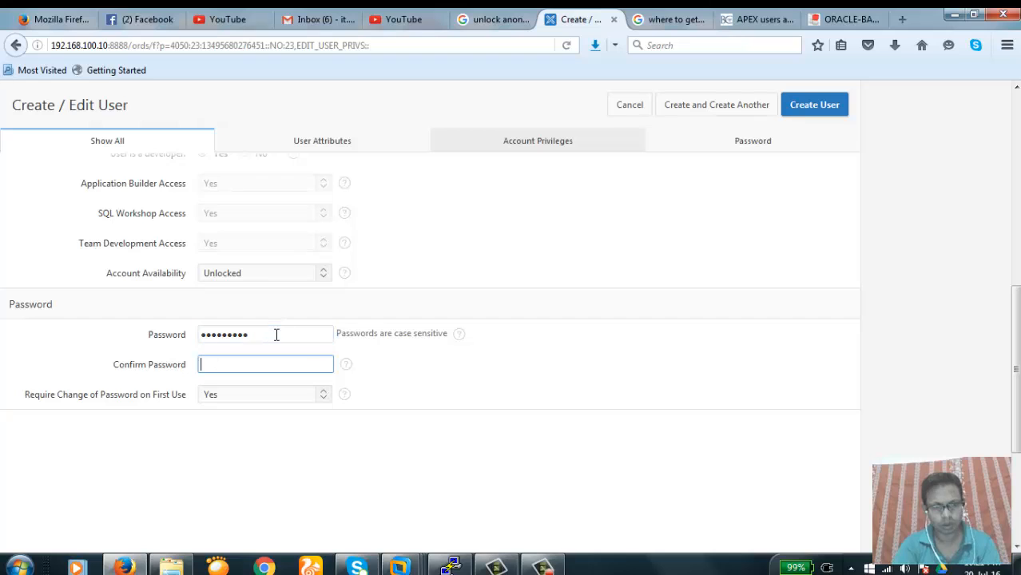
{"action": "type", "text": "••••"}
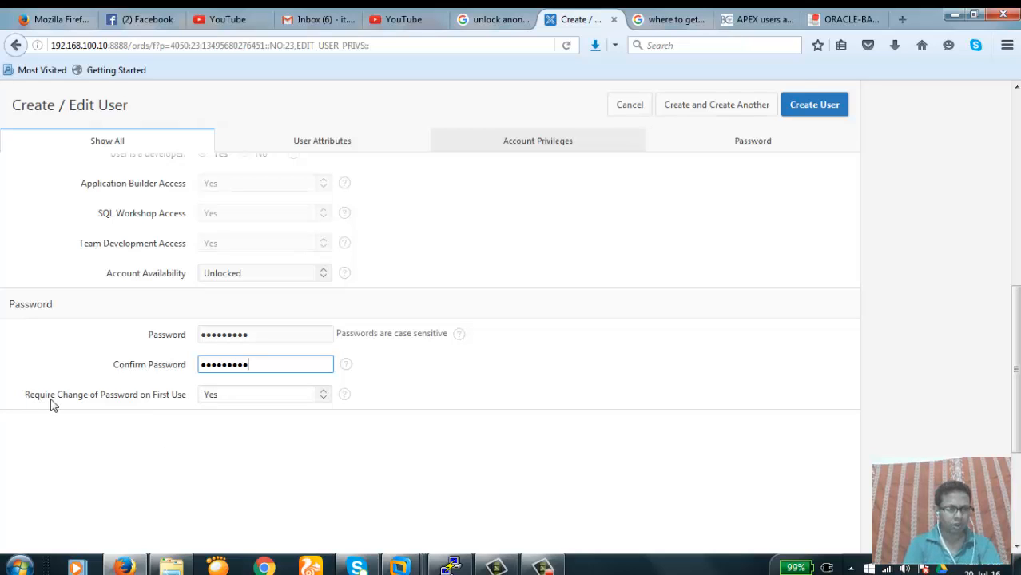
{"action": "left_click", "coordinate": [325, 397]}
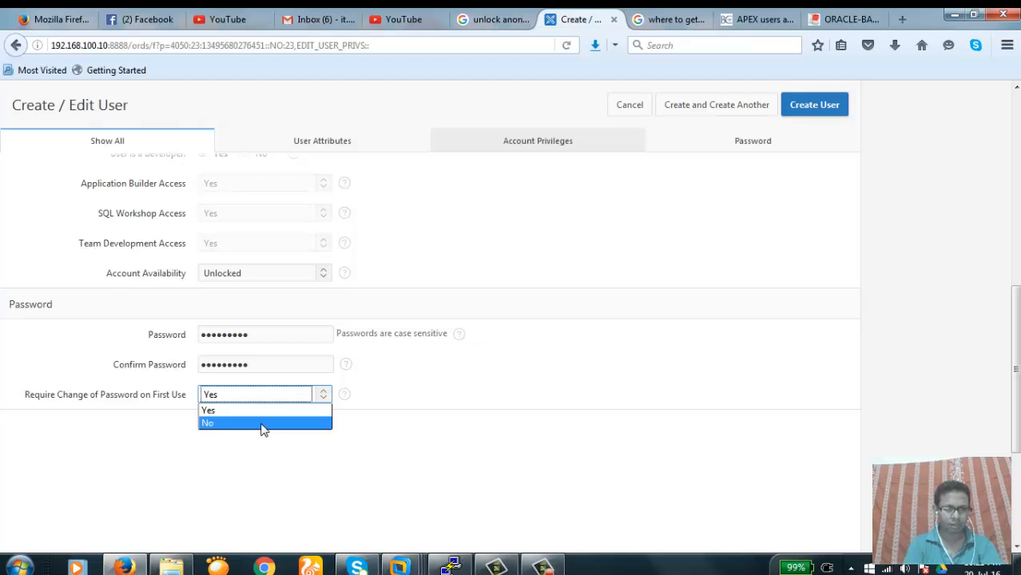
{"action": "left_click", "coordinate": [245, 476]}
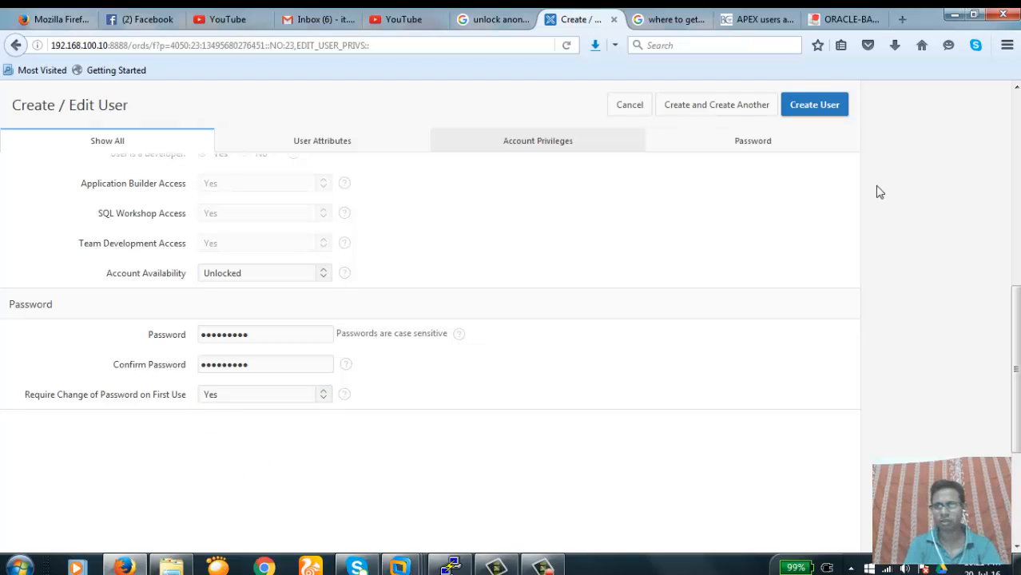
Set 'User is an administrator' to No for wsdev, keeping developer access at Yes
{"action": "left_click_drag", "start_coordinate": [1018, 323], "coordinate": [1013, 118]}
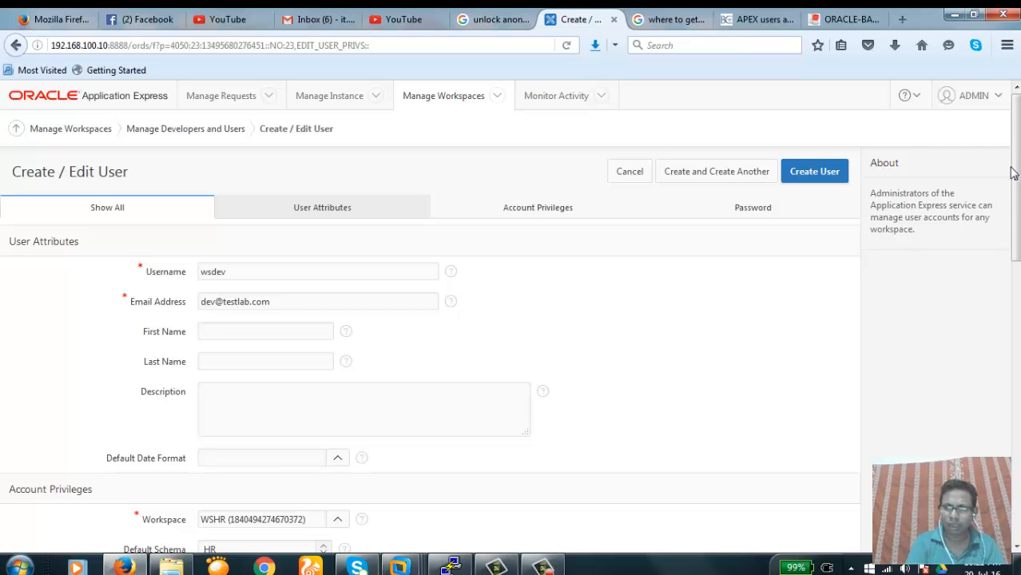
{"action": "left_click_drag", "start_coordinate": [1013, 170], "coordinate": [1013, 285]}
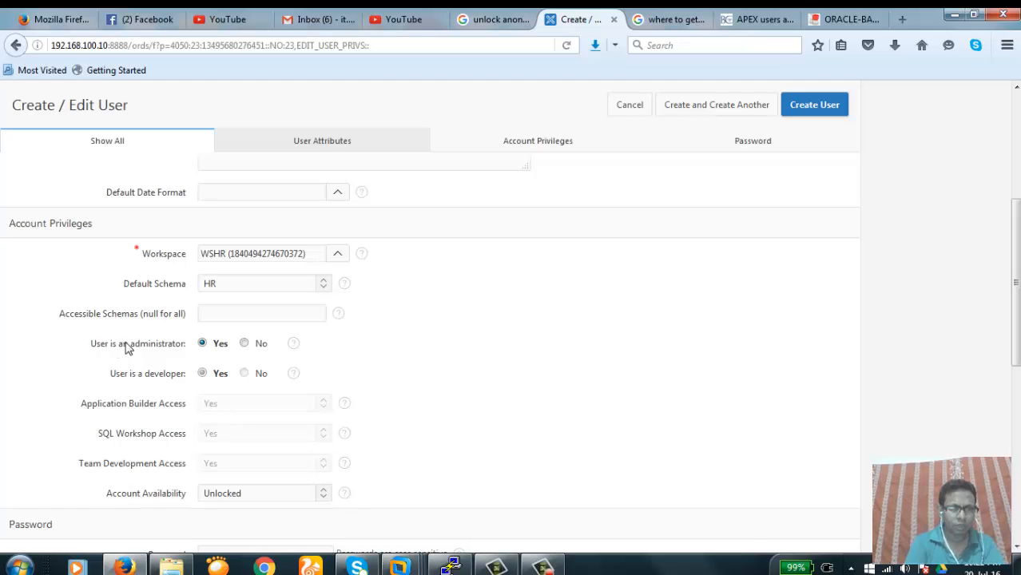
{"action": "left_click", "coordinate": [245, 344]}
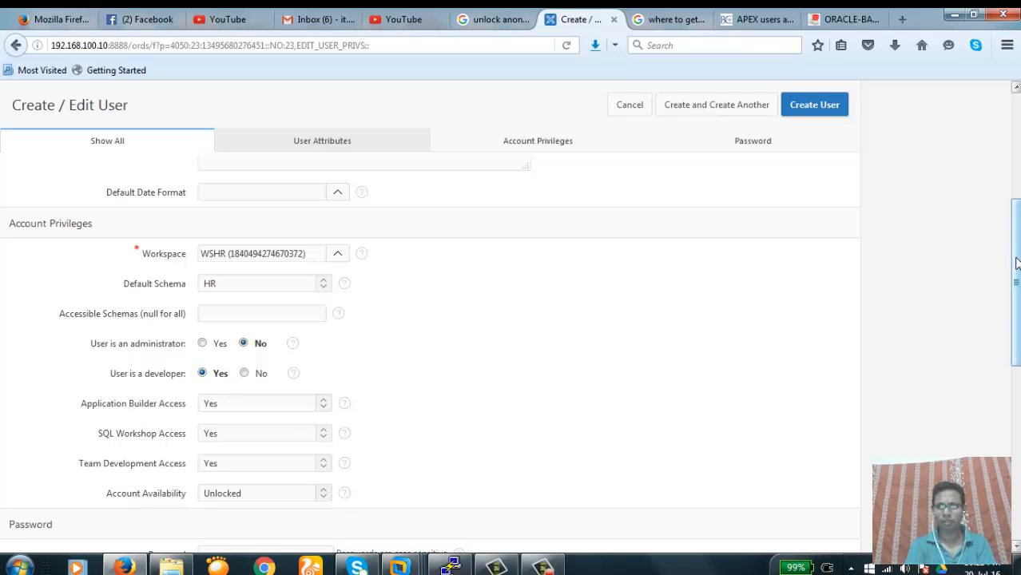
{"action": "left_click_drag", "start_coordinate": [1016, 264], "coordinate": [1016, 297]}
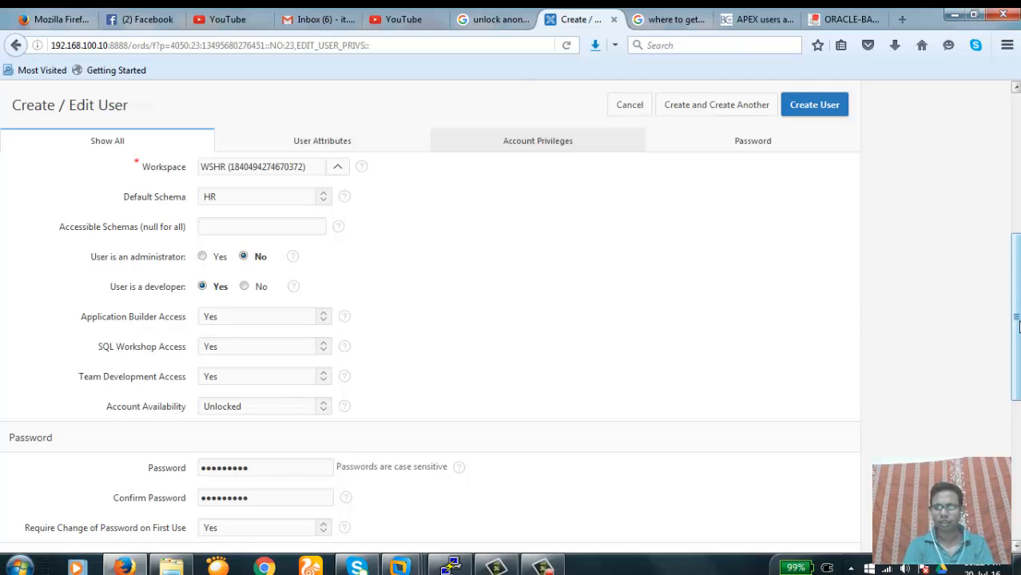
{"action": "left_click_drag", "start_coordinate": [1018, 326], "coordinate": [1011, 180]}
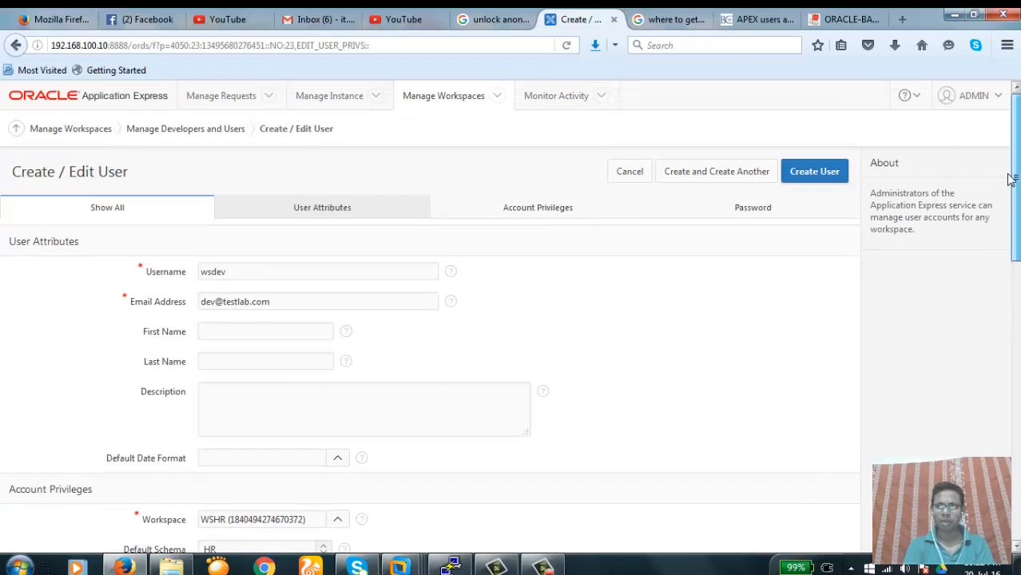
Save wsdev and start a second user, hrend, with its e-mail address
{"action": "left_click", "coordinate": [719, 172]}
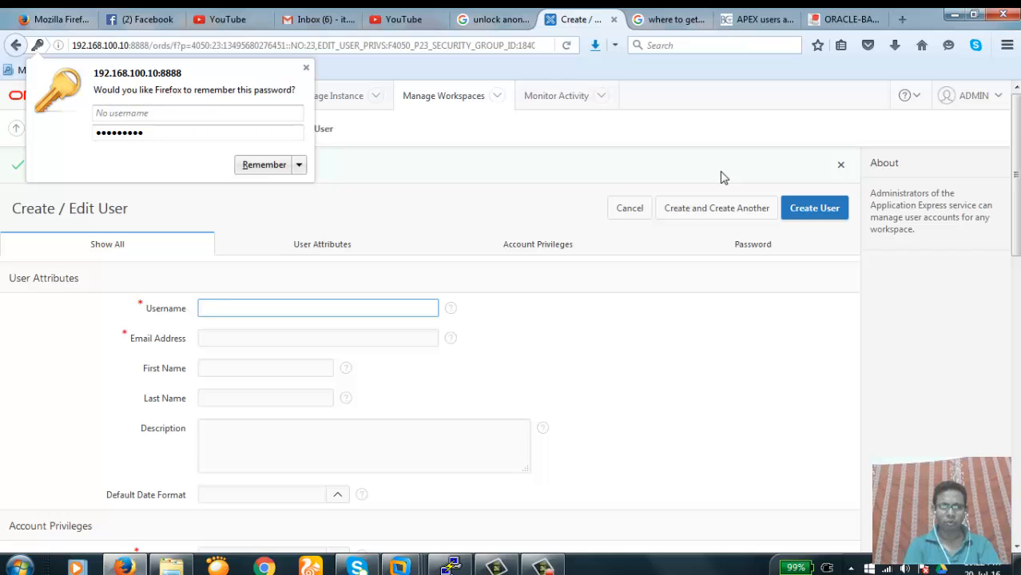
{"action": "left_click", "coordinate": [219, 310]}
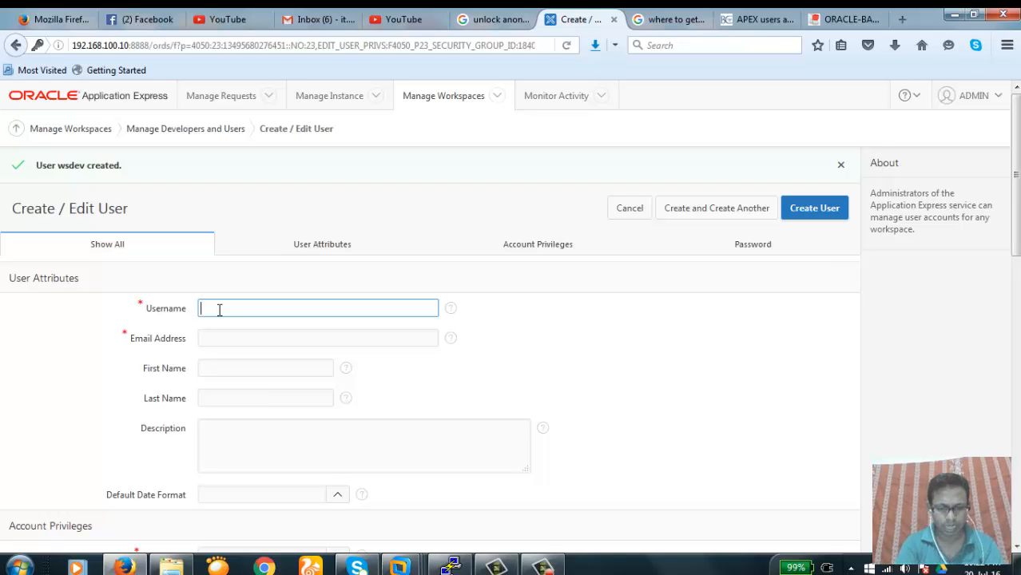
{"action": "type", "text": "end"}
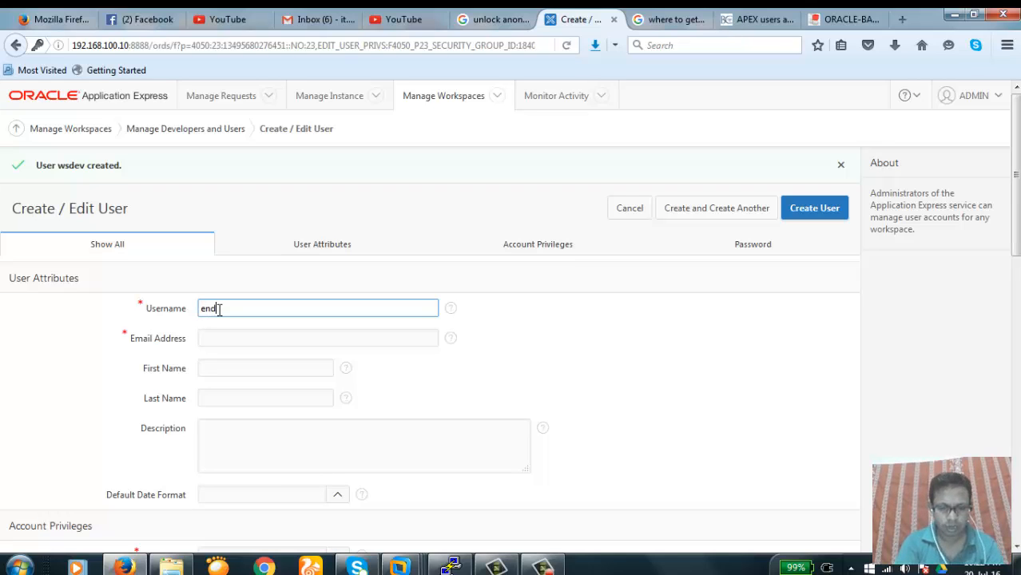
{"action": "type", "text": "uw"}
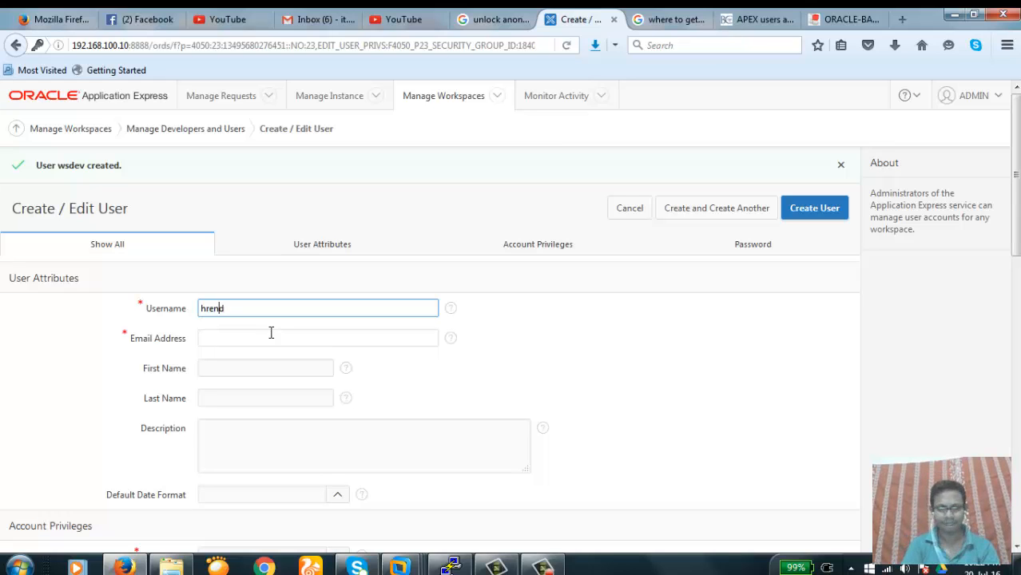
{"action": "left_click", "coordinate": [272, 335]}
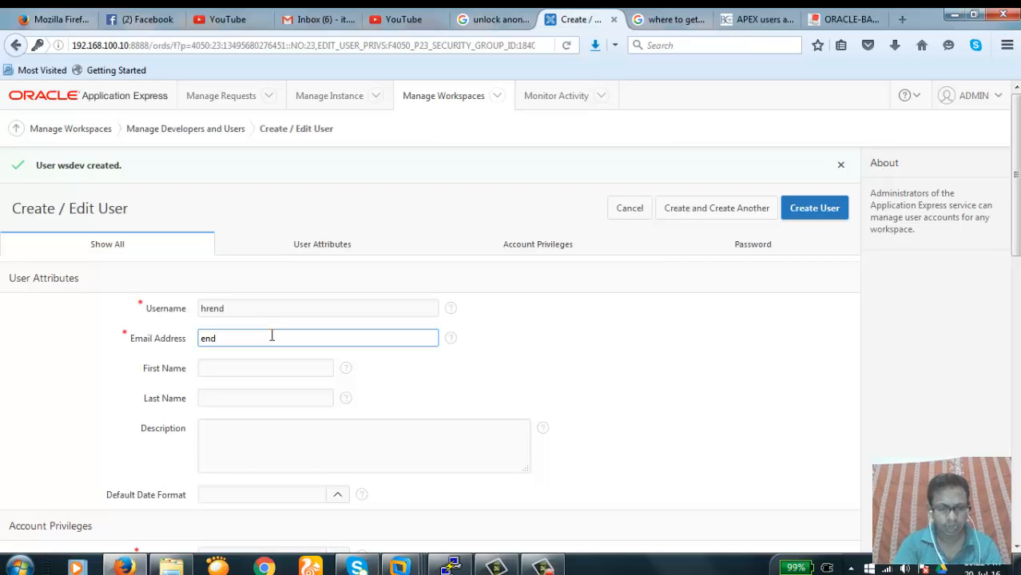
{"action": "type", "text": "end@testlab.com"}
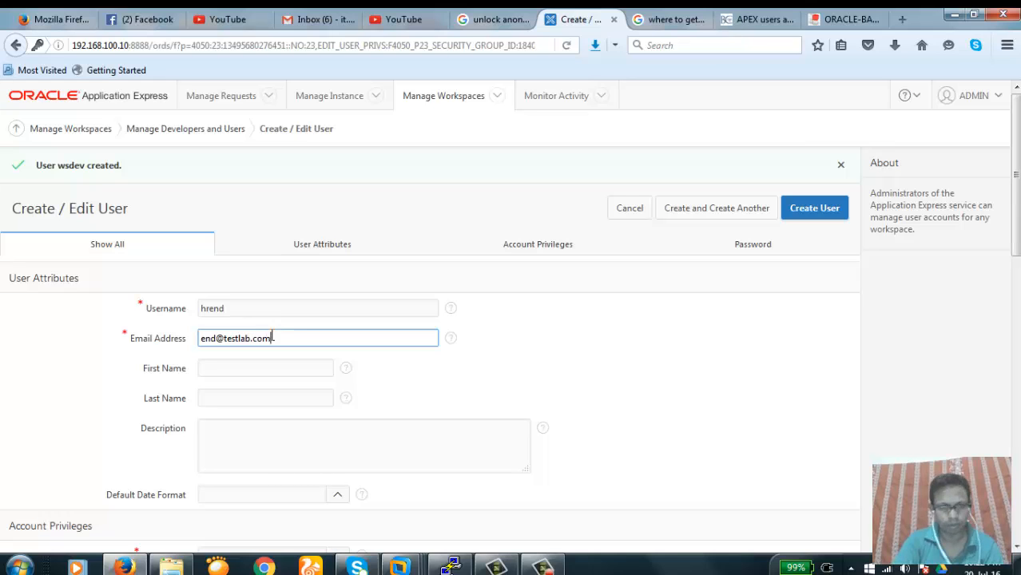
{"action": "key", "text": "Tab"}
{"action": "key", "text": "Tab"}
{"action": "key", "text": "Tab"}
{"action": "key", "text": "Tab"}
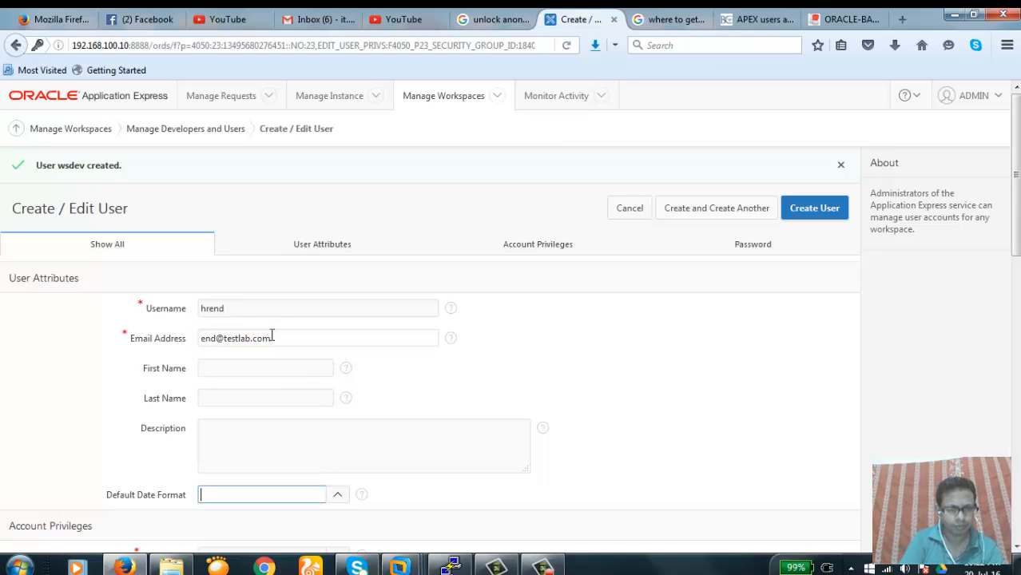
Set the new user's default schema to HR, leaving the date format unset
{"action": "scroll", "coordinate": [804, 298], "scroll_direction": "down", "scroll_amount": 4}
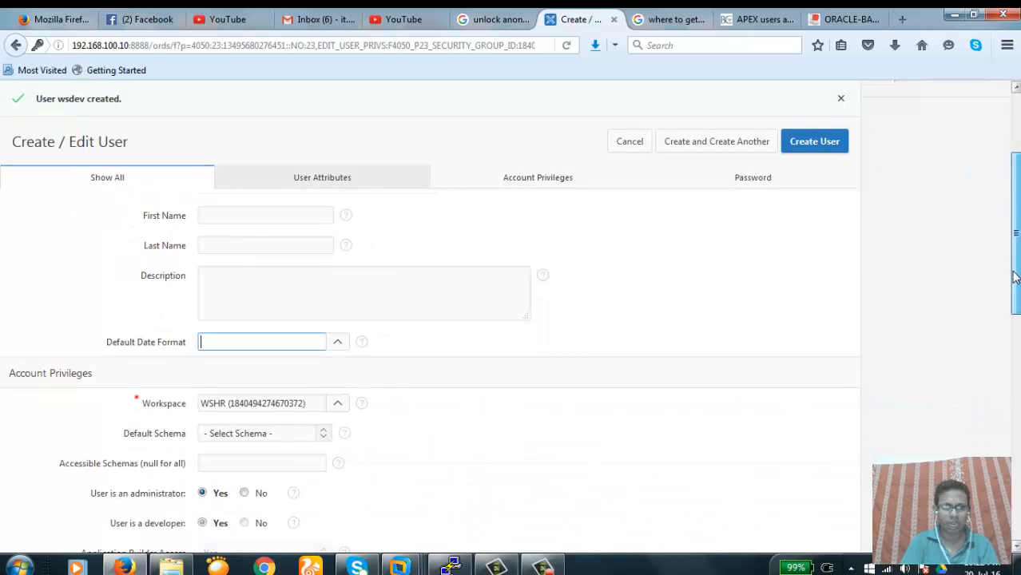
{"action": "left_click", "coordinate": [339, 330]}
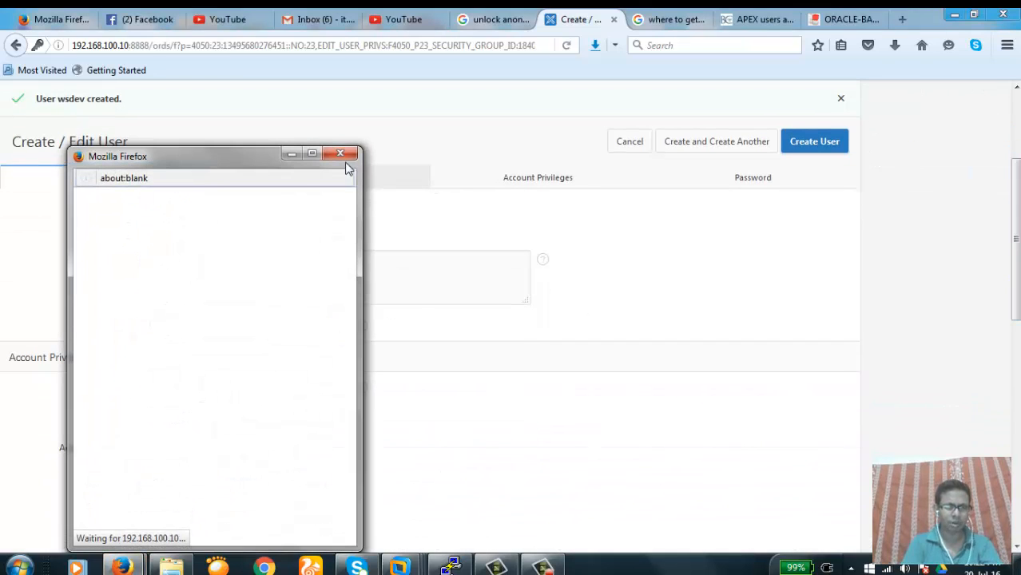
{"action": "left_click", "coordinate": [341, 154]}
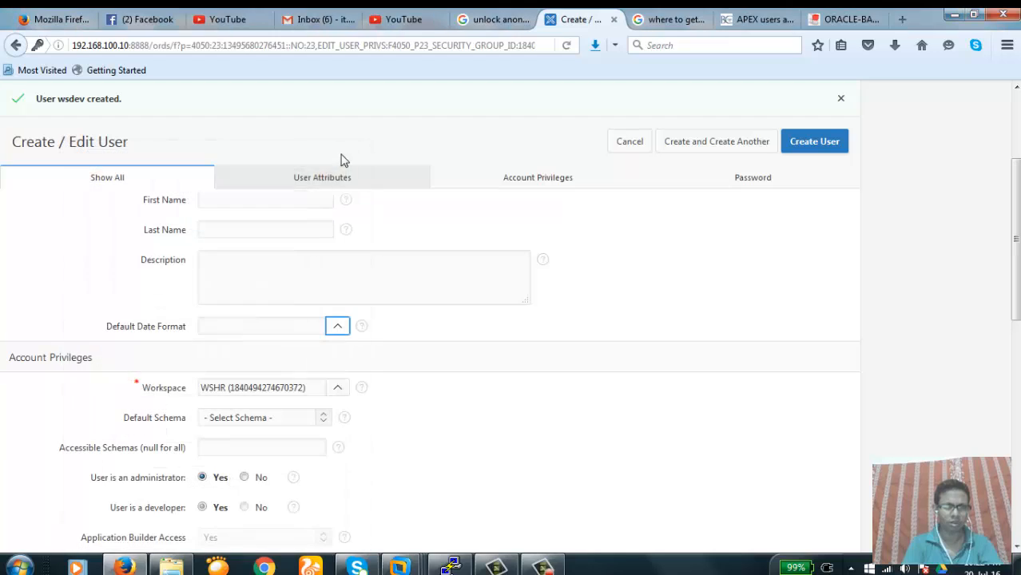
{"action": "left_click", "coordinate": [324, 418]}
{"action": "left_click", "coordinate": [276, 453]}
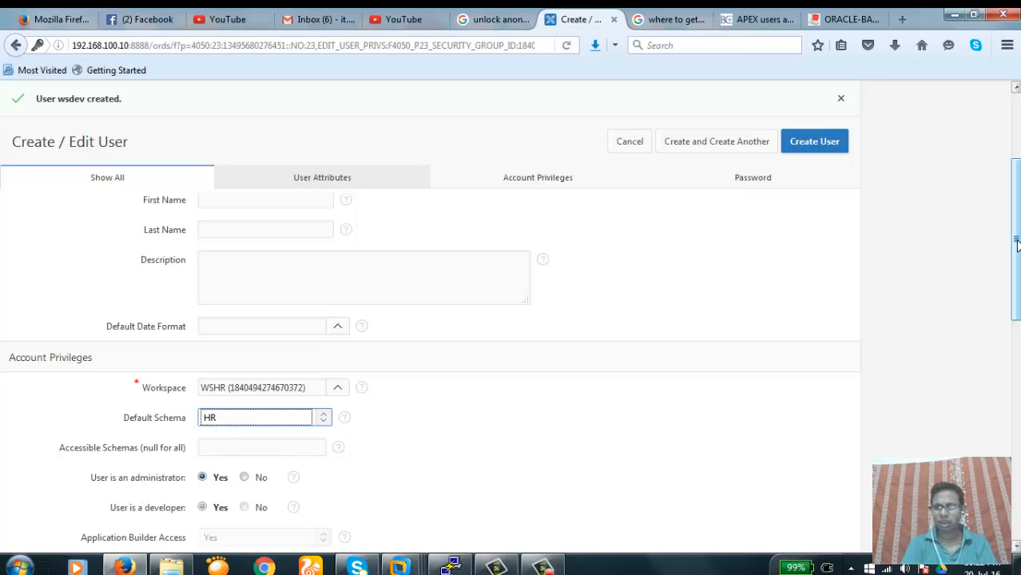
Set administrator, developer and Team Development Access all to No for hrend
{"action": "left_click_drag", "start_coordinate": [1017, 244], "coordinate": [1017, 289]}
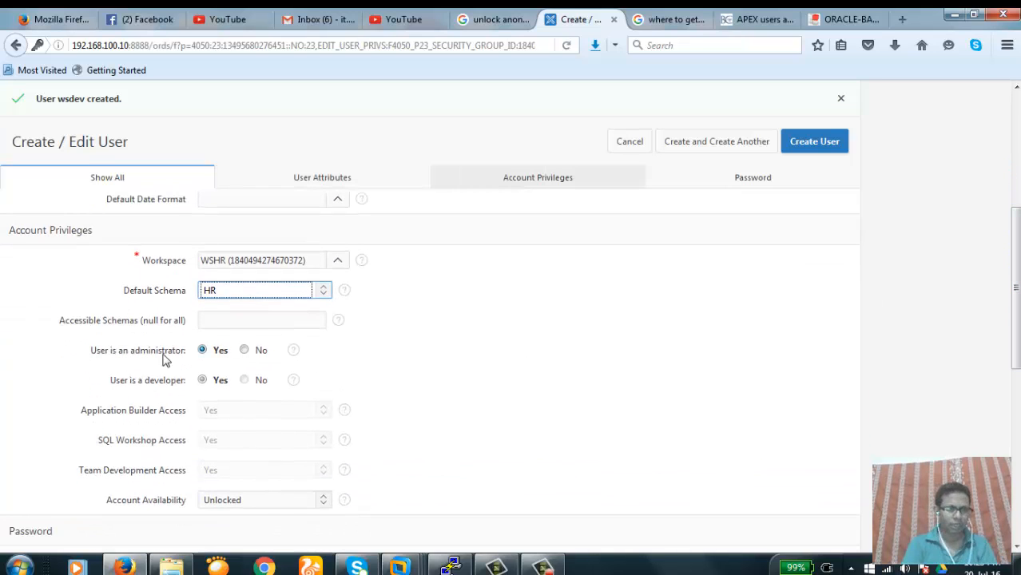
{"action": "left_click", "coordinate": [244, 352]}
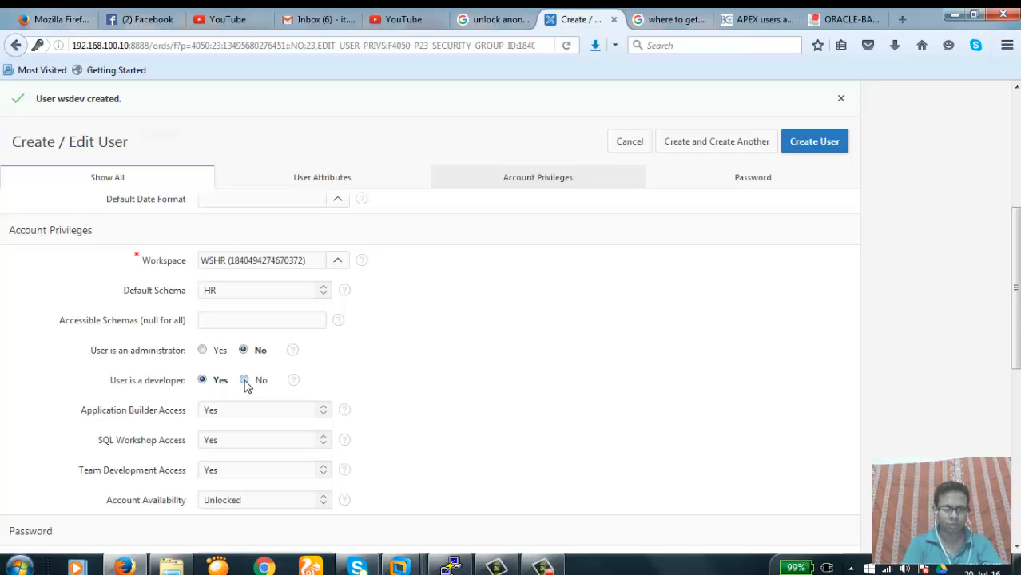
{"action": "left_click", "coordinate": [245, 381]}
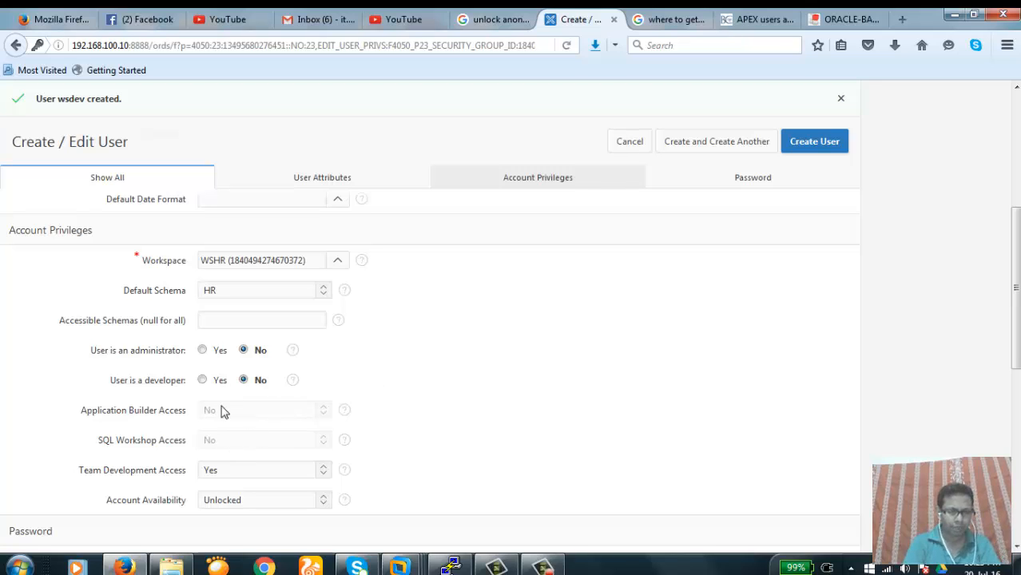
{"action": "left_click", "coordinate": [290, 476]}
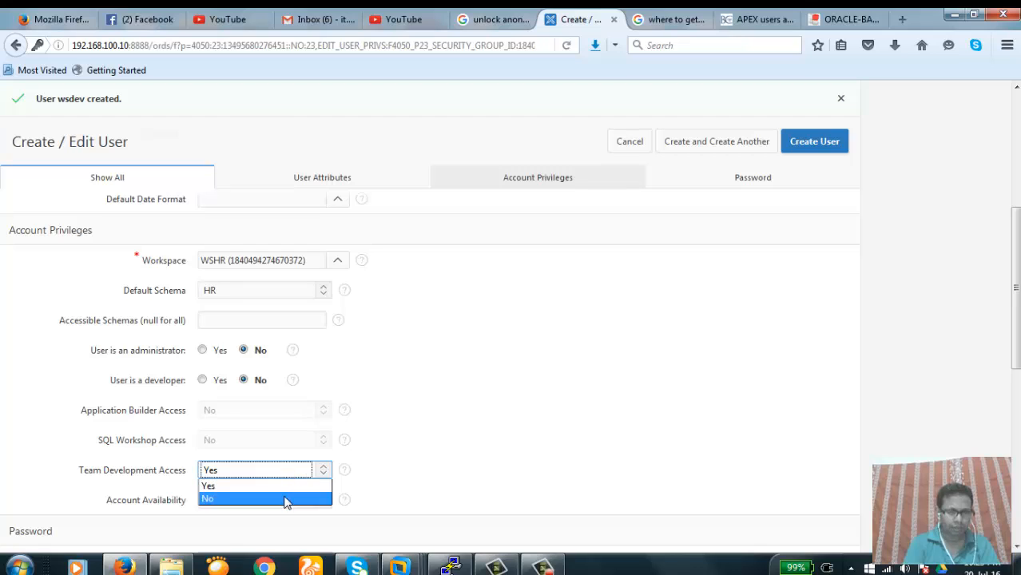
{"action": "left_click", "coordinate": [286, 501]}
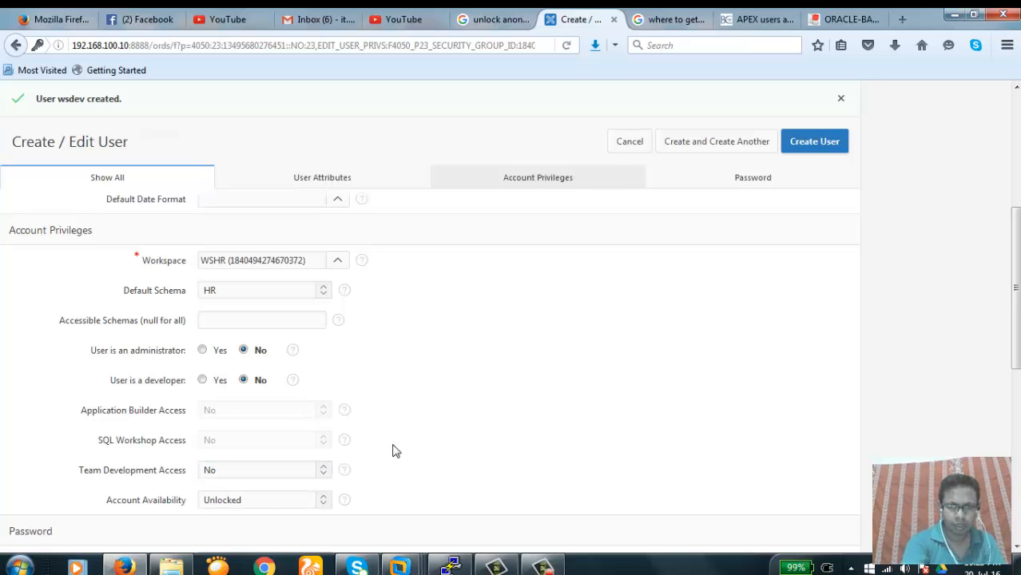
Enter and confirm hrend's password and create the user
{"action": "scroll", "coordinate": [392, 451], "scroll_direction": "down", "scroll_amount": 6}
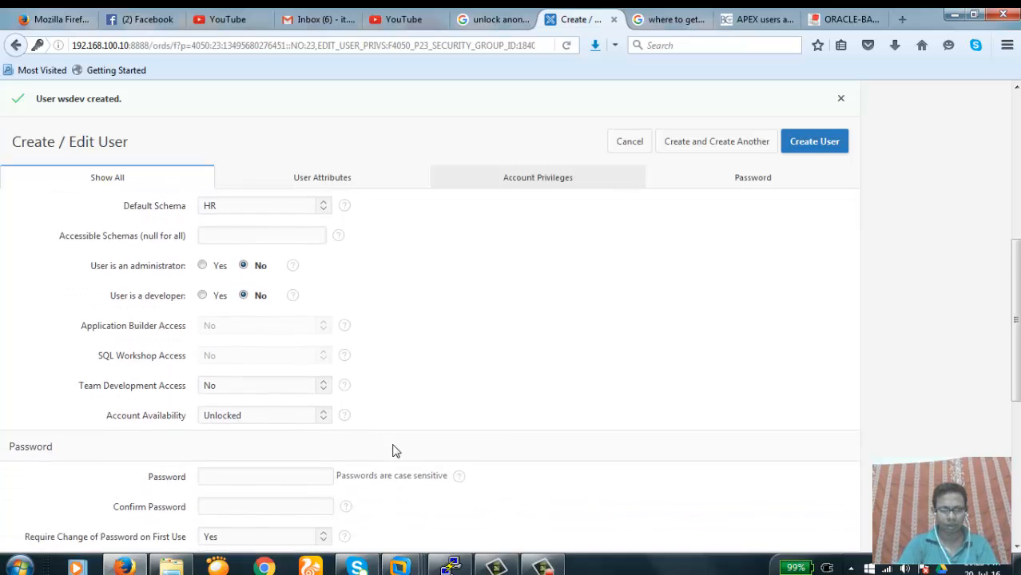
{"action": "scroll", "coordinate": [393, 451], "scroll_direction": "up", "scroll_amount": 2}
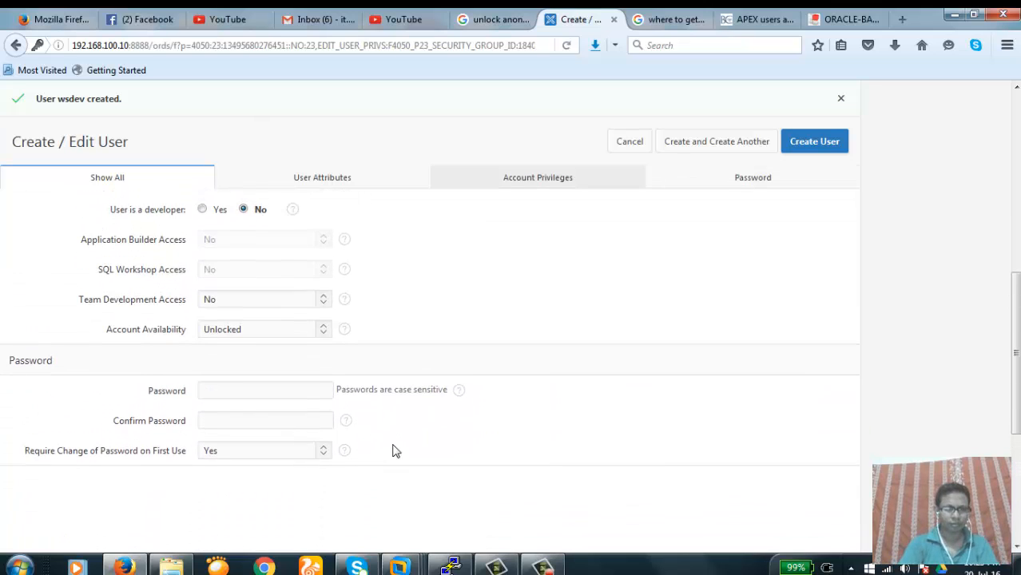
{"action": "left_click", "coordinate": [259, 389]}
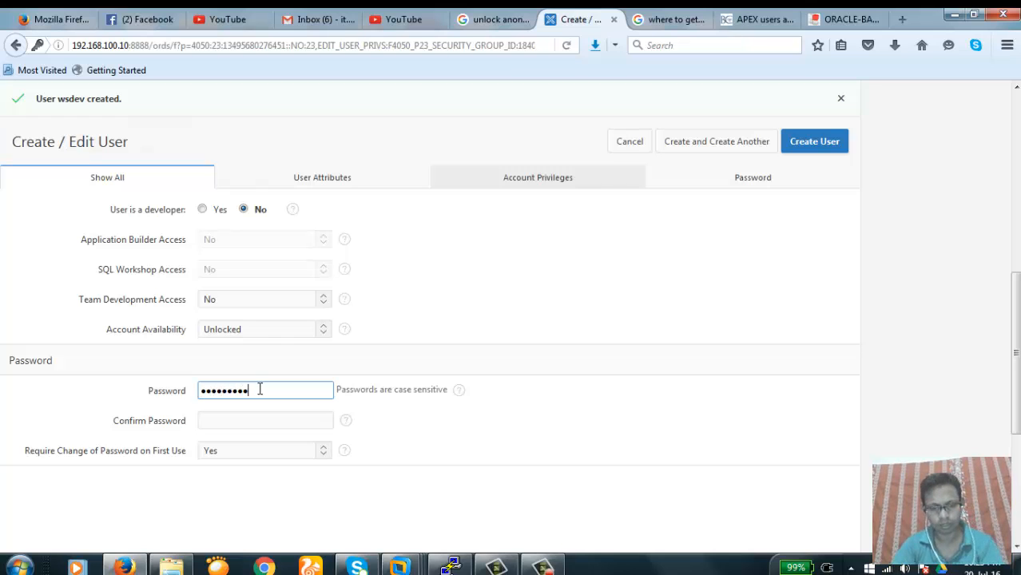
{"action": "key", "text": "Tab"}
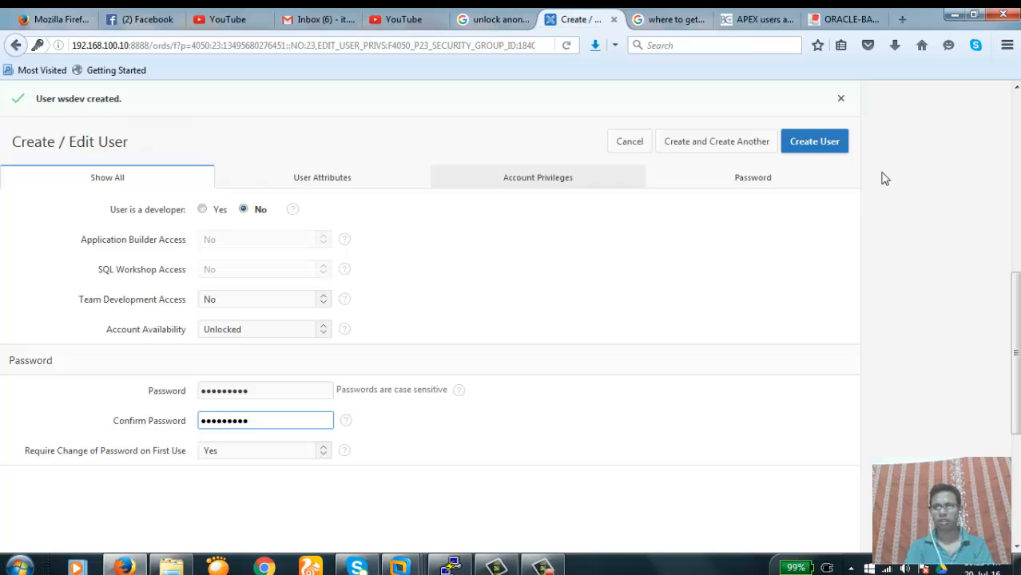
{"action": "left_click", "coordinate": [814, 143]}
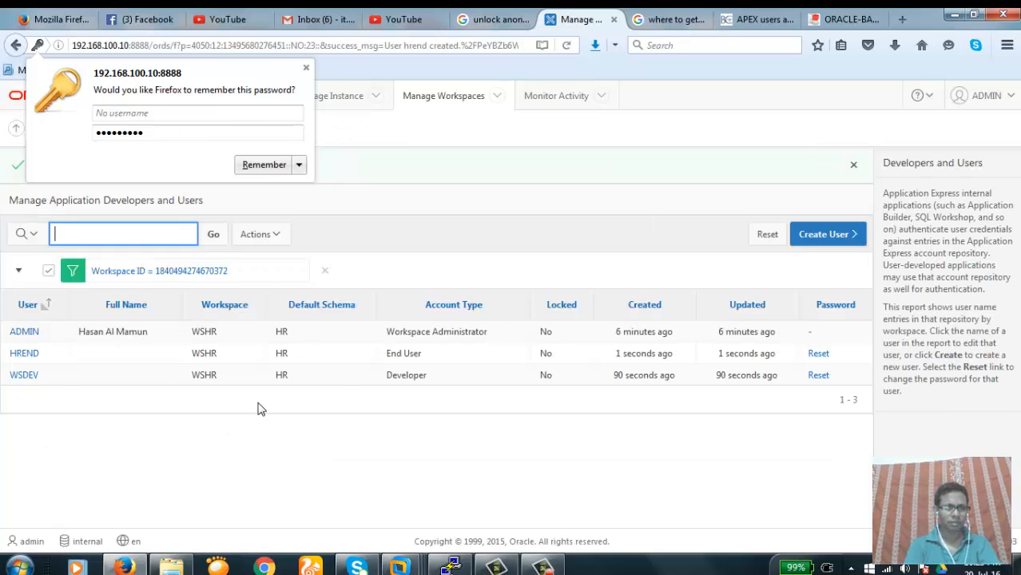
Dismiss the save-password prompt and highlight the End User and Developer account types
{"action": "left_click", "coordinate": [35, 440]}
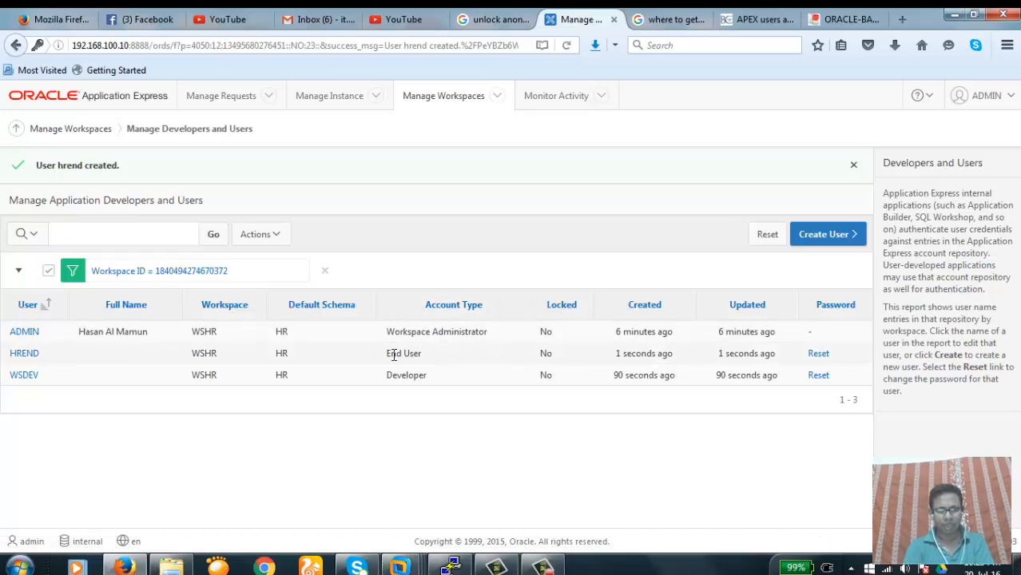
{"action": "left_click_drag", "start_coordinate": [387, 354], "coordinate": [445, 356]}
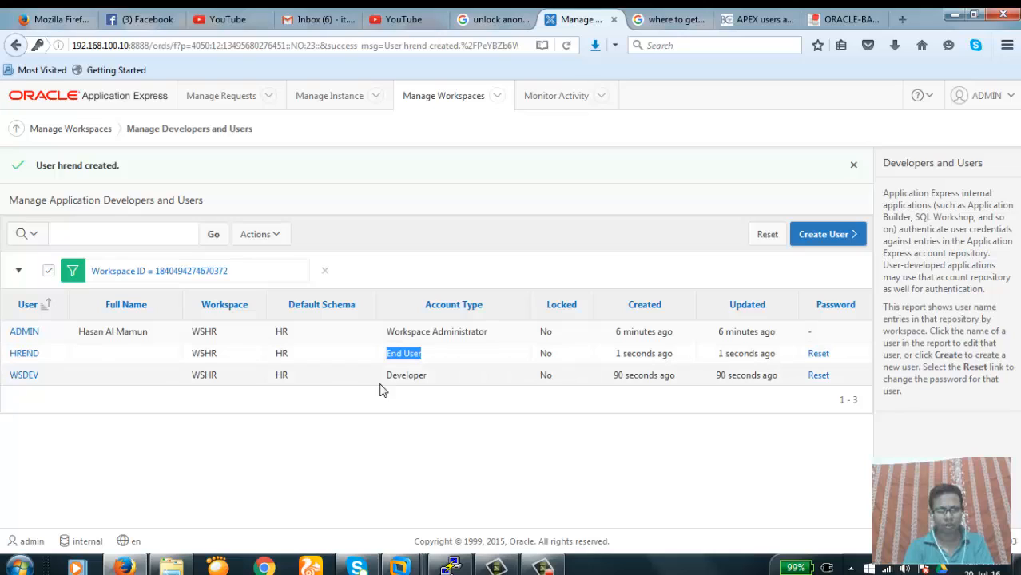
{"action": "left_click_drag", "start_coordinate": [387, 375], "coordinate": [445, 378]}
{"action": "left_click", "coordinate": [445, 422]}
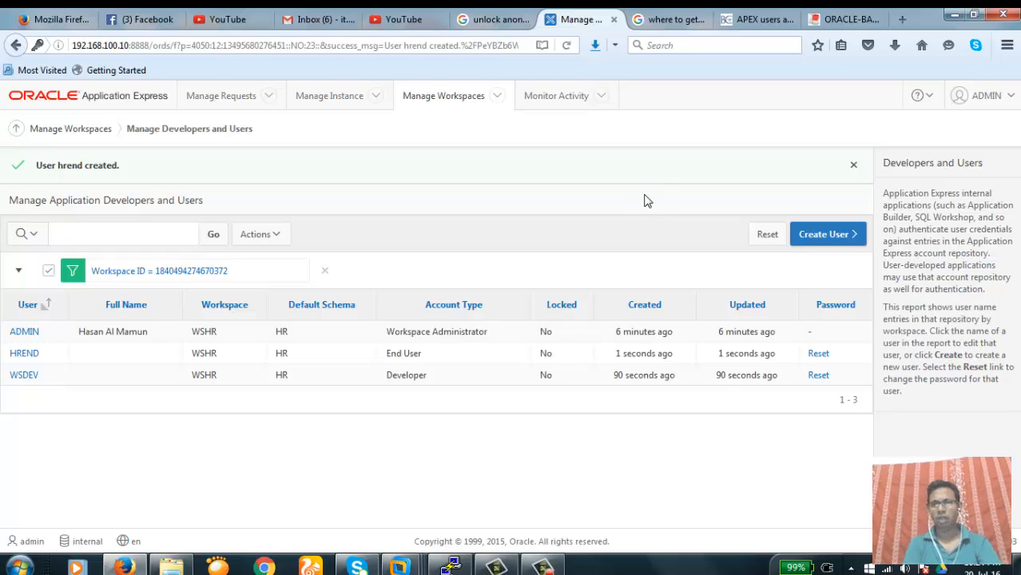
Sign out of the ADMIN session from the account menu
{"action": "left_click", "coordinate": [1010, 96]}
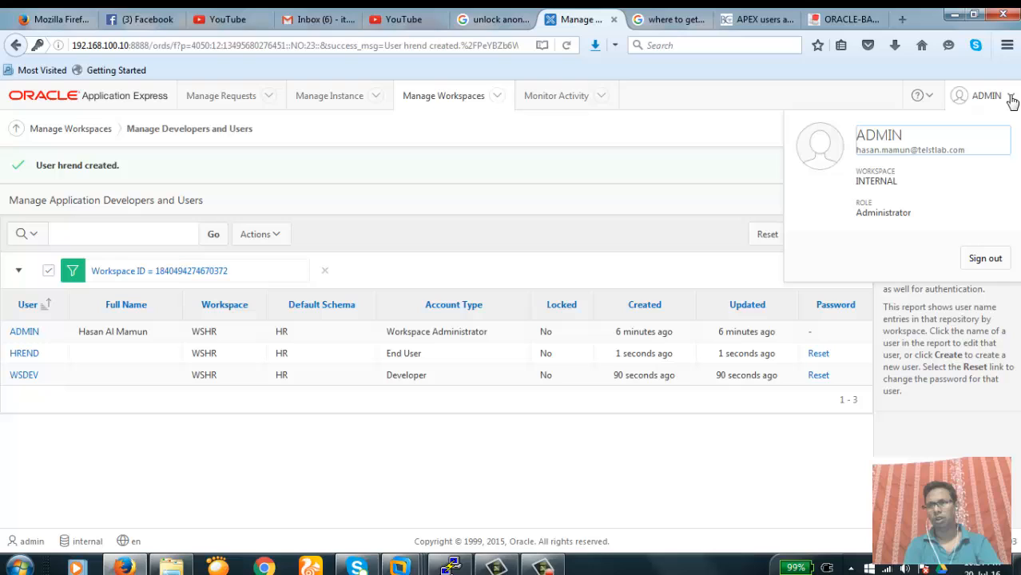
{"action": "left_click", "coordinate": [713, 204]}
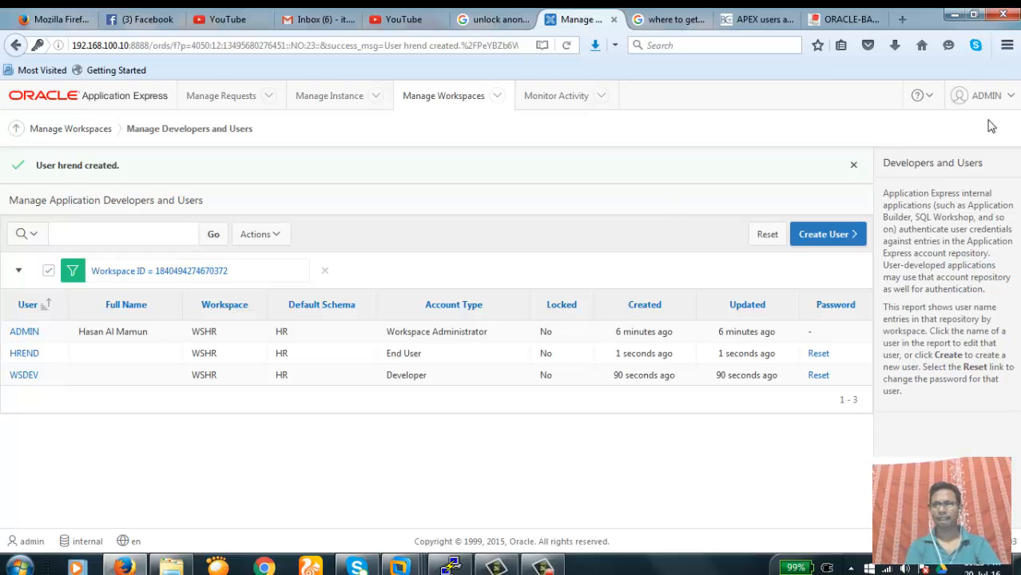
{"action": "left_click", "coordinate": [1010, 96]}
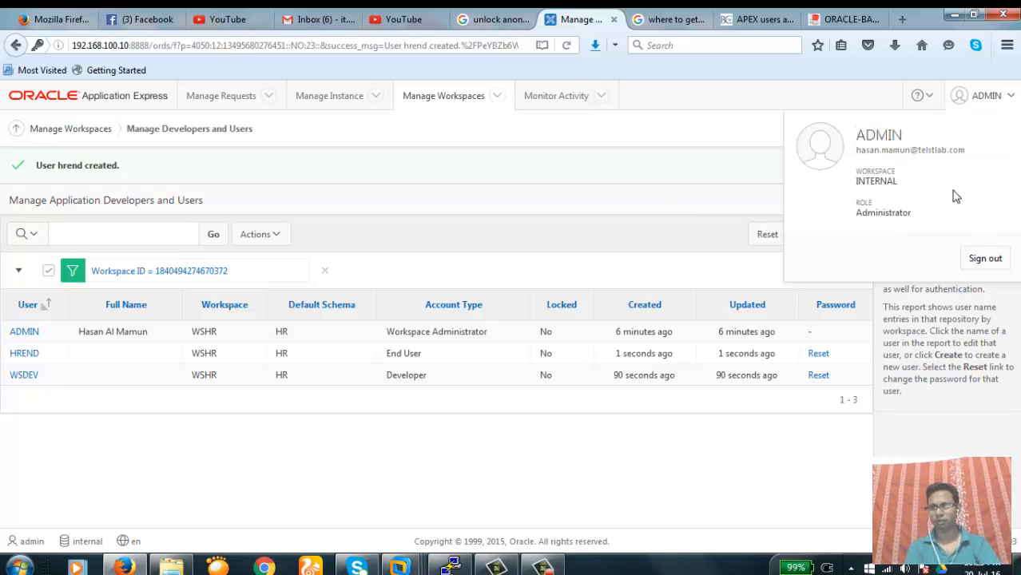
{"action": "left_click", "coordinate": [985, 260]}
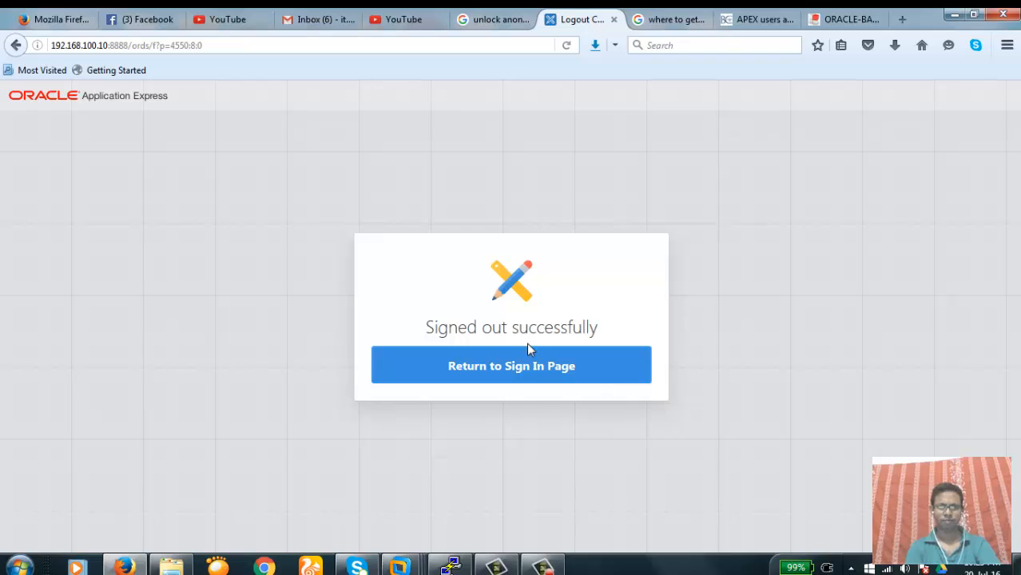
Sign back in as ADMIN with workspace 'wshr' instead of 'internal'
{"action": "left_click", "coordinate": [503, 369]}
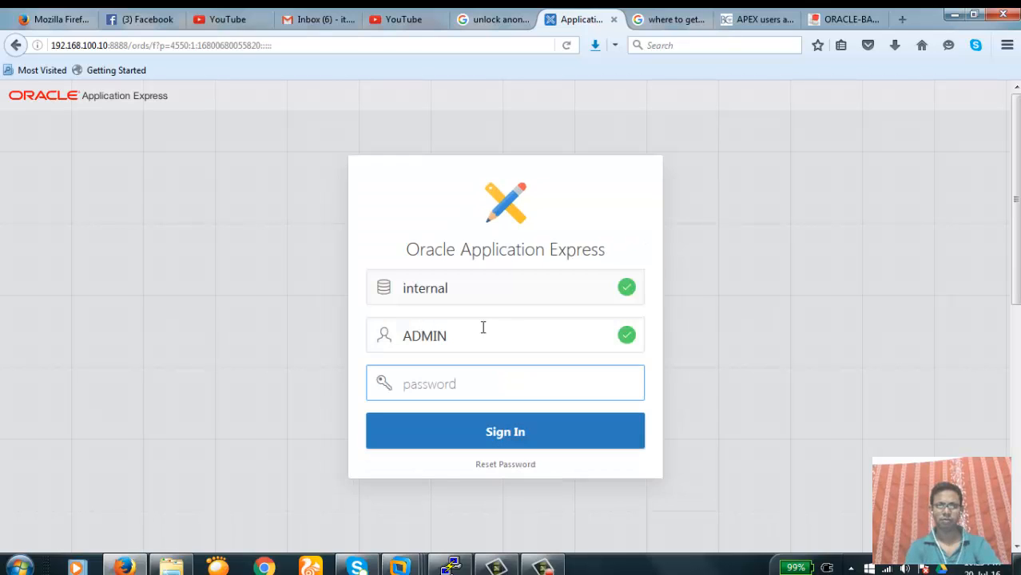
{"action": "left_click", "coordinate": [483, 297]}
{"action": "key", "text": "BackSpace"}
{"action": "key", "text": "BackSpace"}
{"action": "key", "text": "BackSpace"}
{"action": "key", "text": "BackSpace"}
{"action": "key", "text": "BackSpace"}
{"action": "key", "text": "BackSpace"}
{"action": "key", "text": "BackSpace"}
{"action": "key", "text": "BackSpace"}
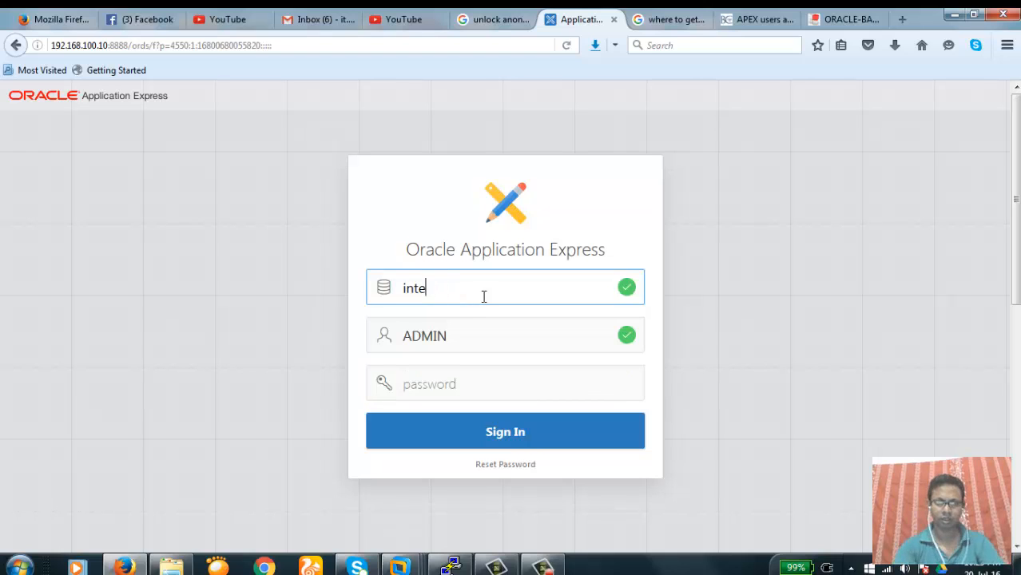
{"action": "type", "text": "wshr"}
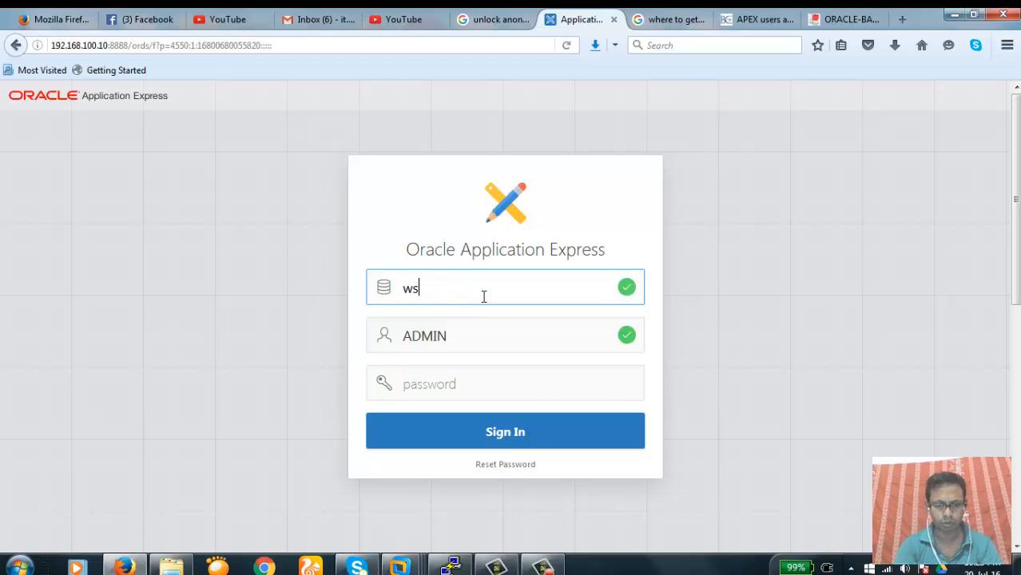
{"action": "key", "text": "Tab"}
{"action": "key", "text": "Tab"}
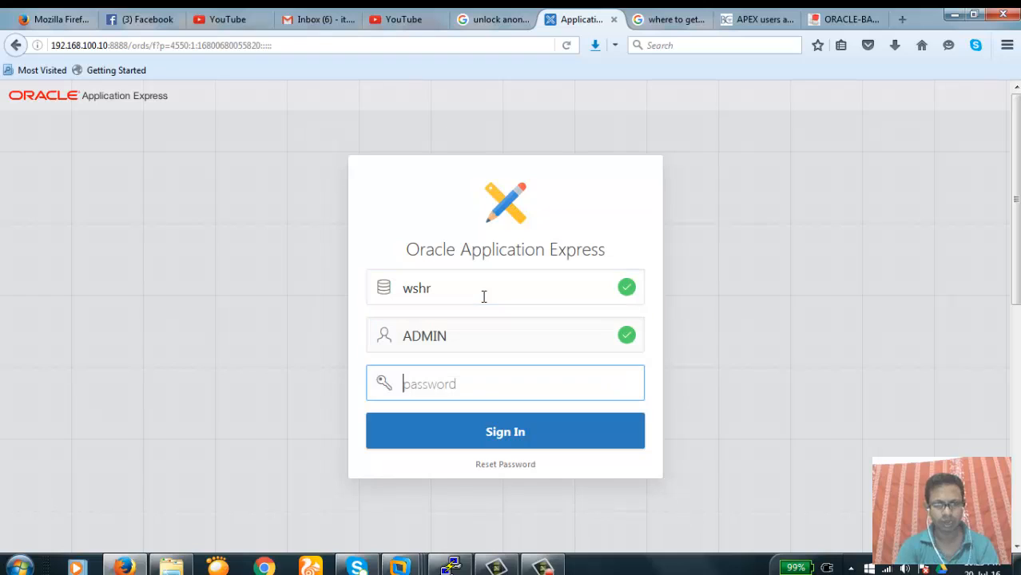
{"action": "type", "text": "*"}
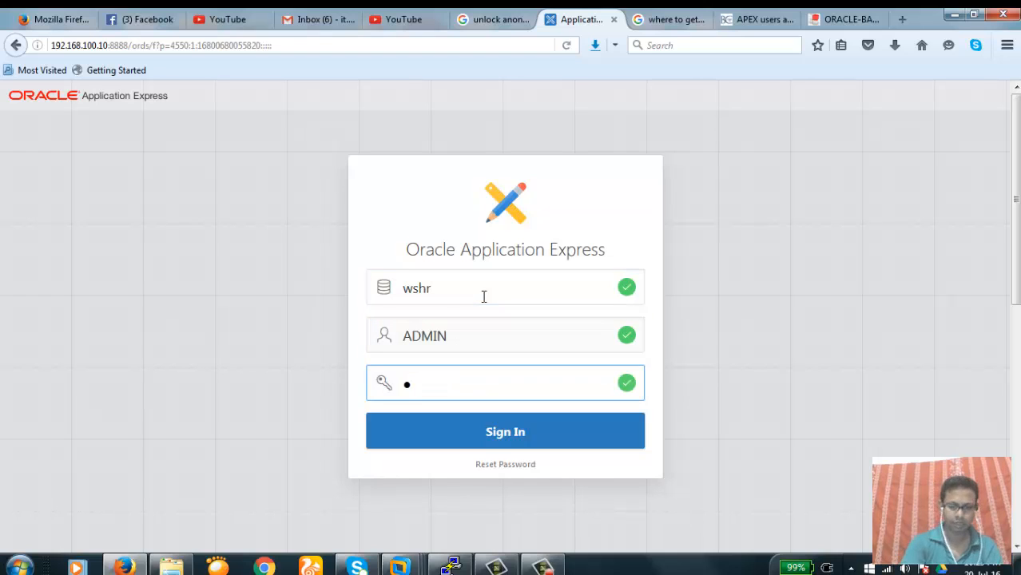
{"action": "type", "text": "****"}
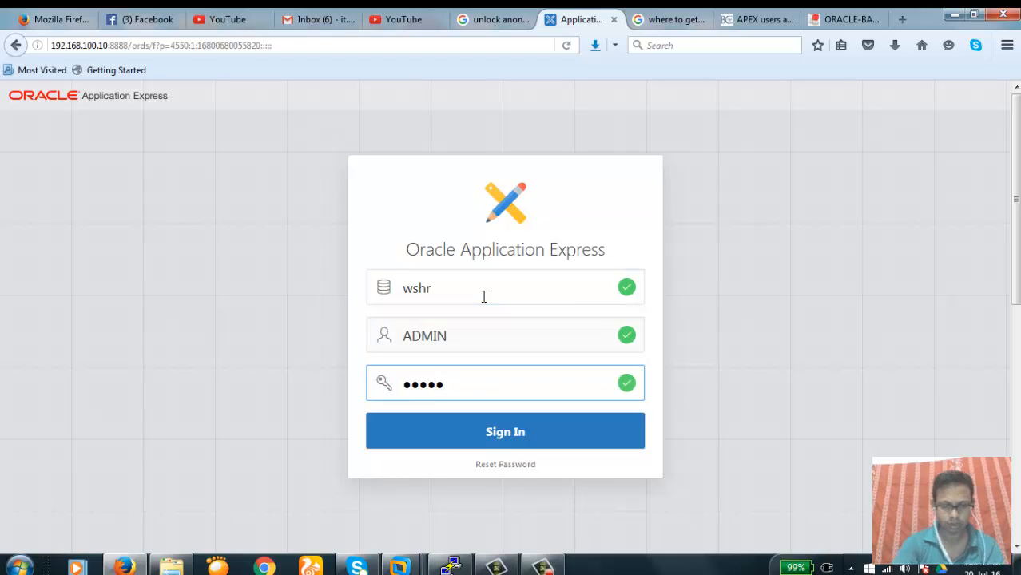
{"action": "type", "text": "****"}
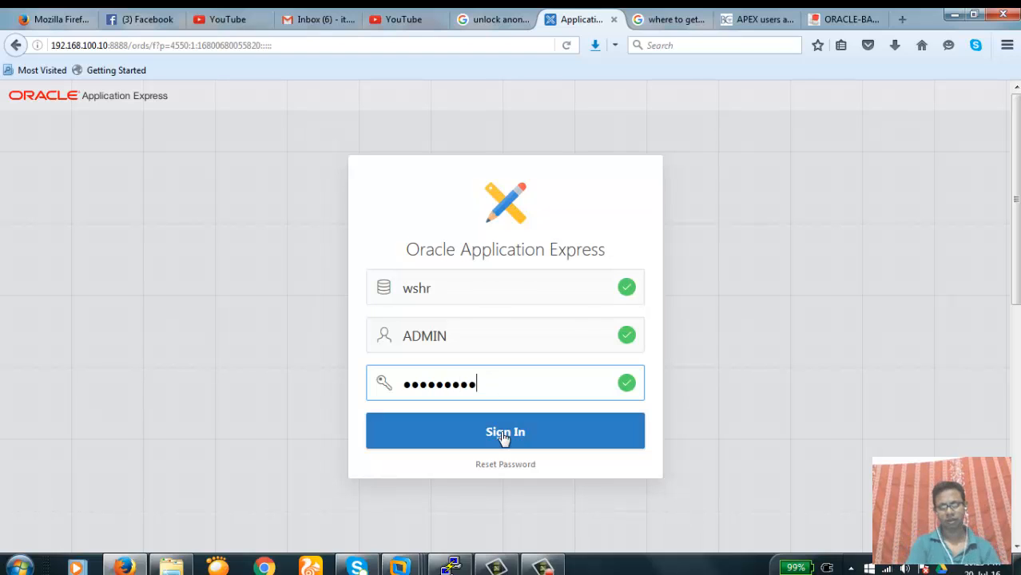
{"action": "left_click", "coordinate": [512, 439]}
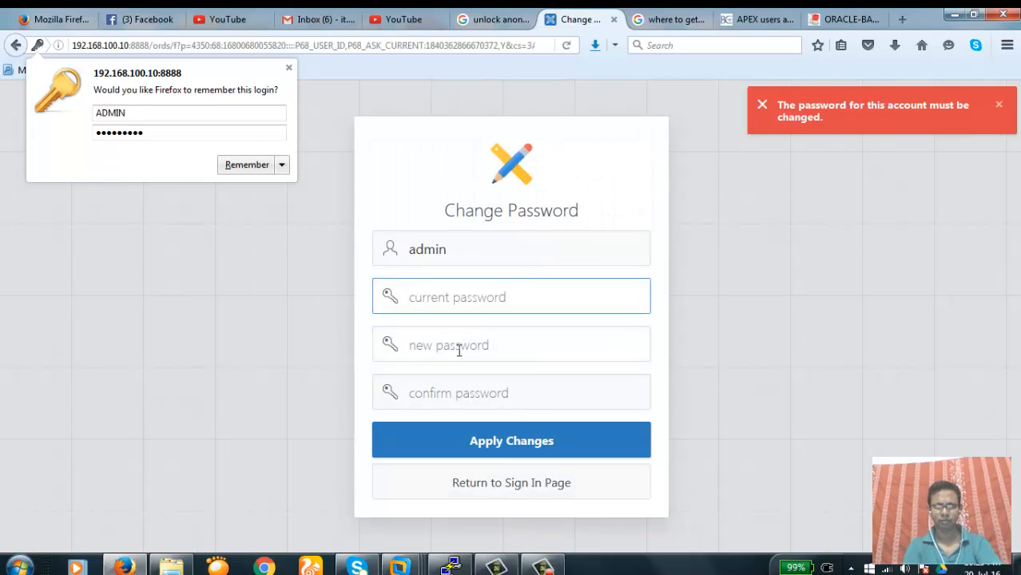
Enter the current password plus a new and confirmed password, then apply the change
{"action": "left_click", "coordinate": [458, 345]}
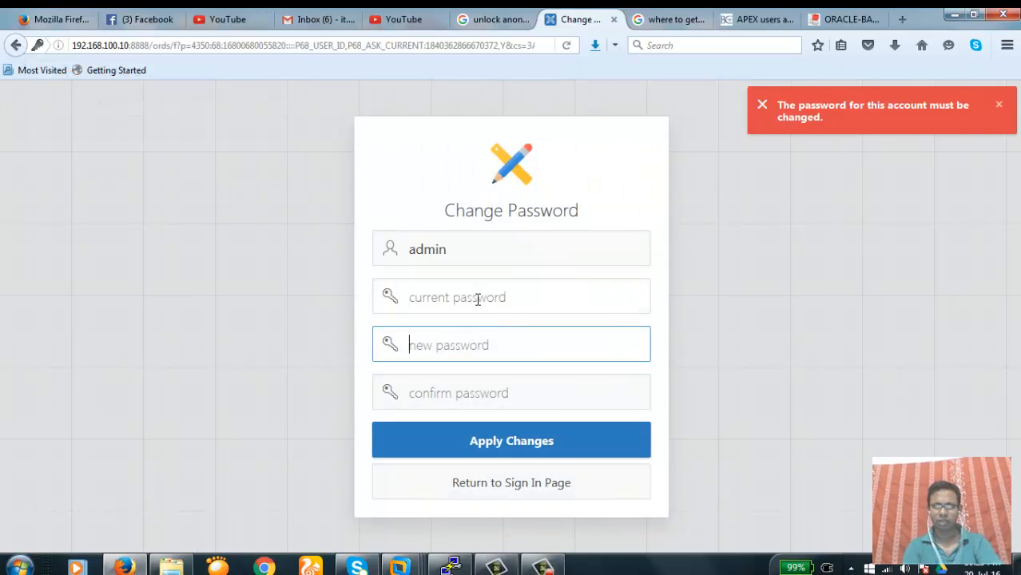
{"action": "left_click", "coordinate": [478, 299]}
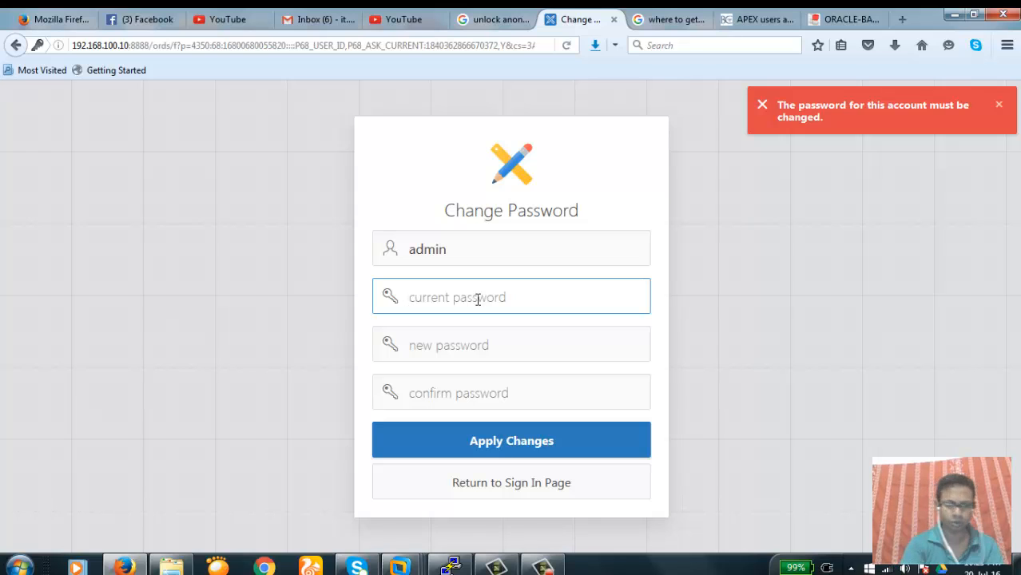
{"action": "type", "text": "admin"}
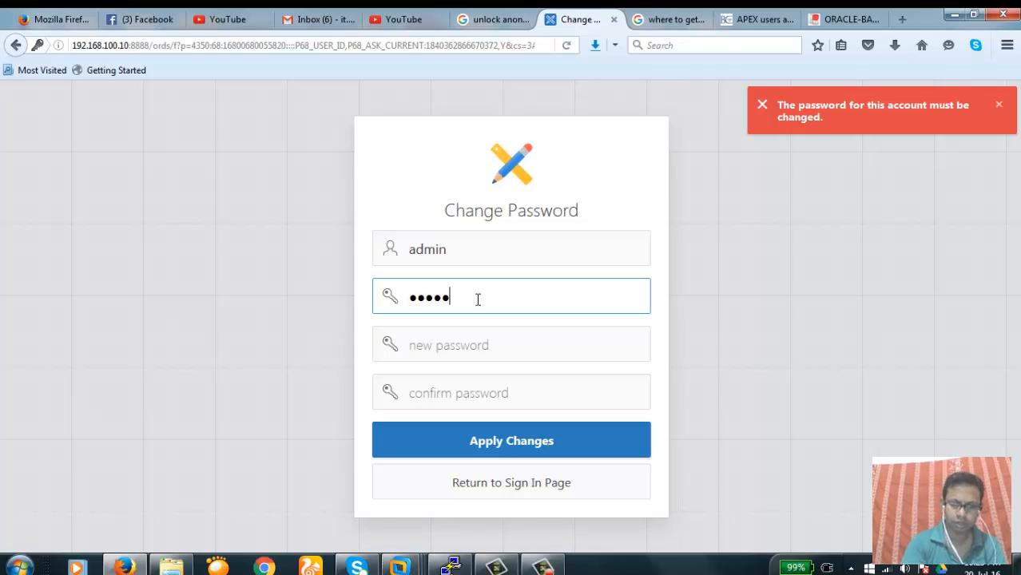
{"action": "type", "text": "1234"}
{"action": "key", "text": "Tab"}
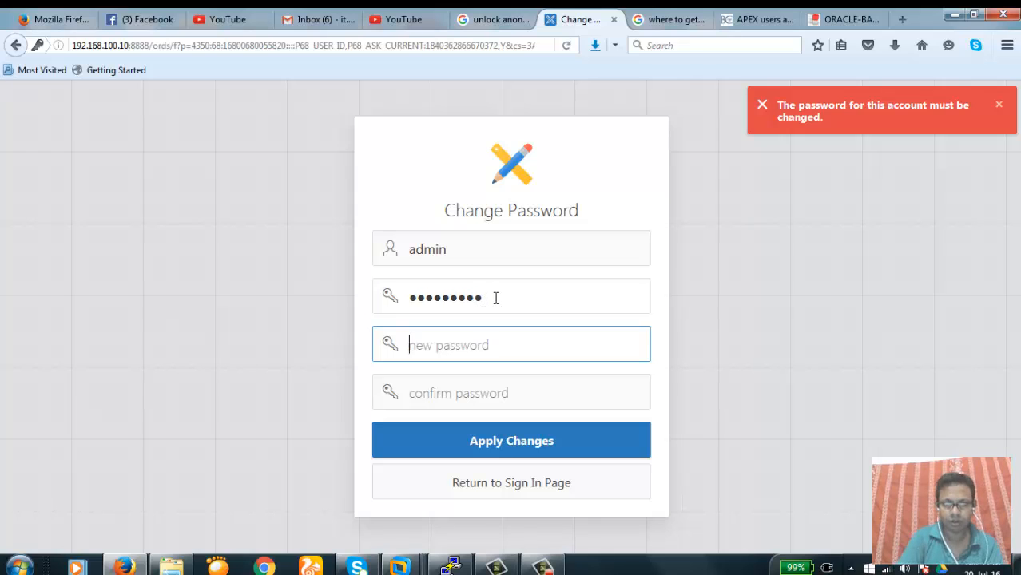
{"action": "left_click", "coordinate": [496, 298]}
{"action": "key", "text": "BackSpace"}
{"action": "key", "text": "BackSpace"}
{"action": "key", "text": "BackSpace"}
{"action": "key", "text": "BackSpace"}
{"action": "key", "text": "BackSpace"}
{"action": "key", "text": "BackSpace"}
{"action": "key", "text": "BackSpace"}
{"action": "key", "text": "BackSpace"}
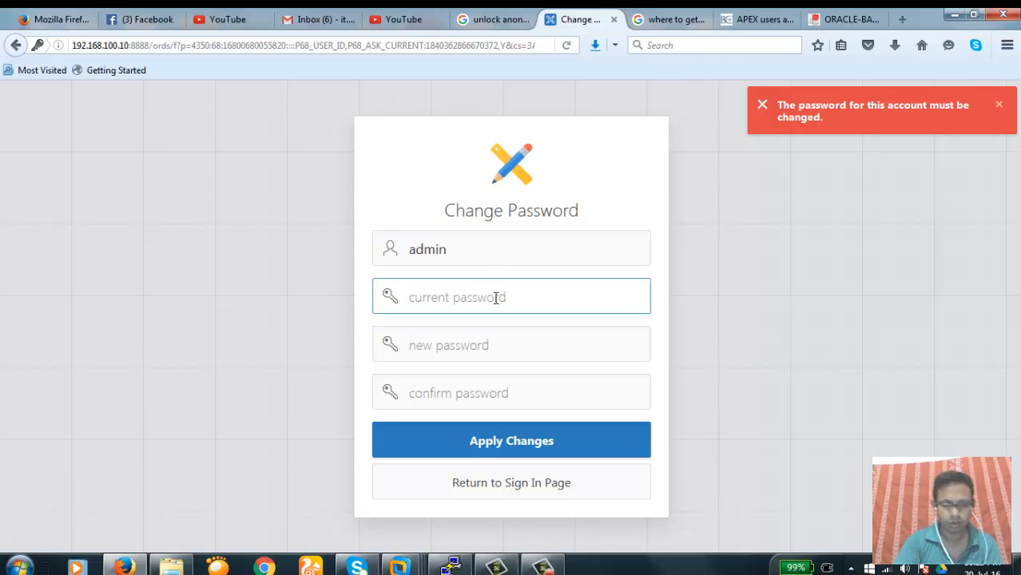
{"action": "type", "text": "12345"}
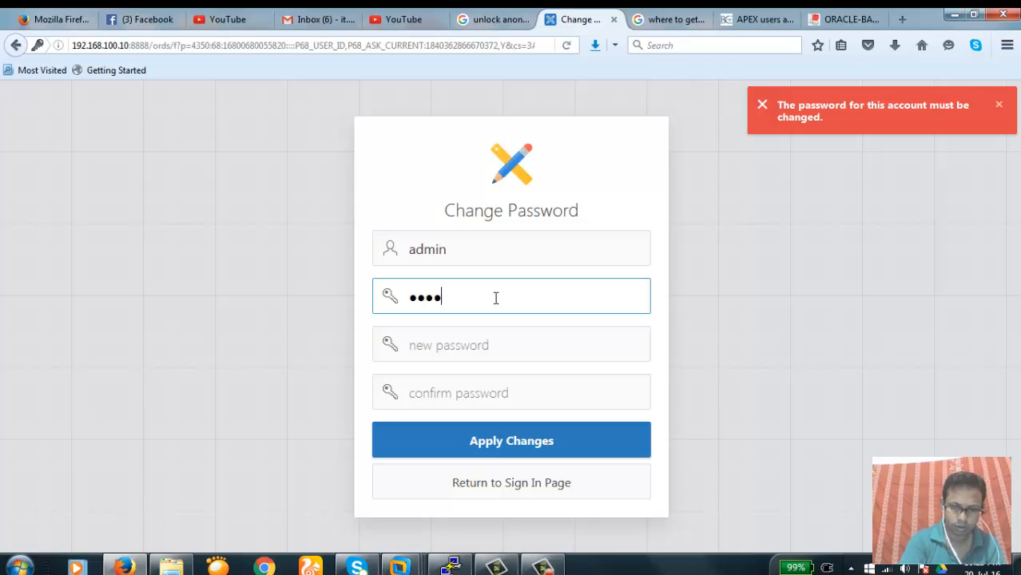
{"action": "type", "text": "678"}
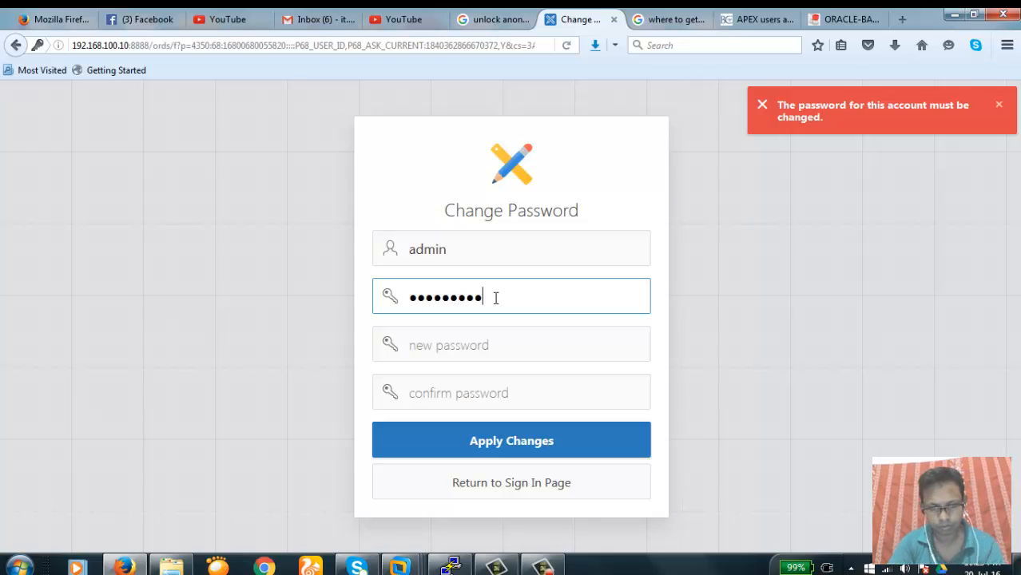
{"action": "type", "text": "9"}
{"action": "key", "text": "Tab"}
{"action": "type", "text": "12"}
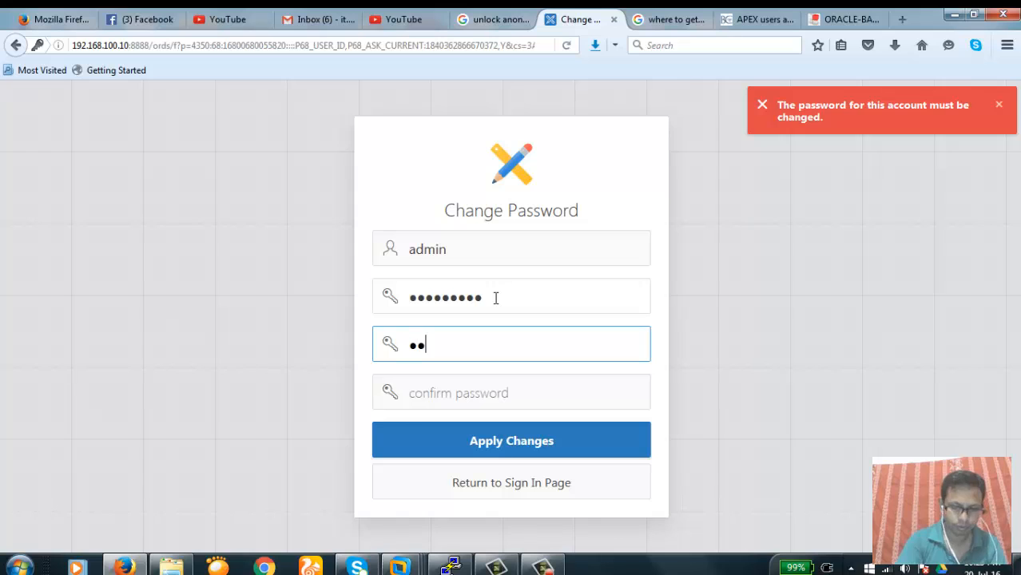
{"action": "type", "text": "345678"}
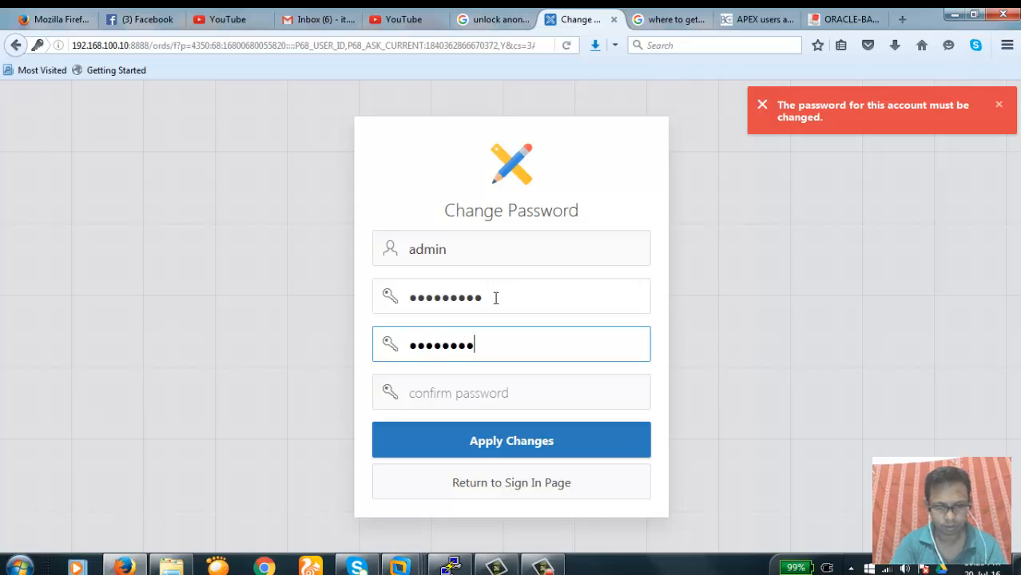
{"action": "key", "text": "Tab"}
{"action": "type", "text": "1"}
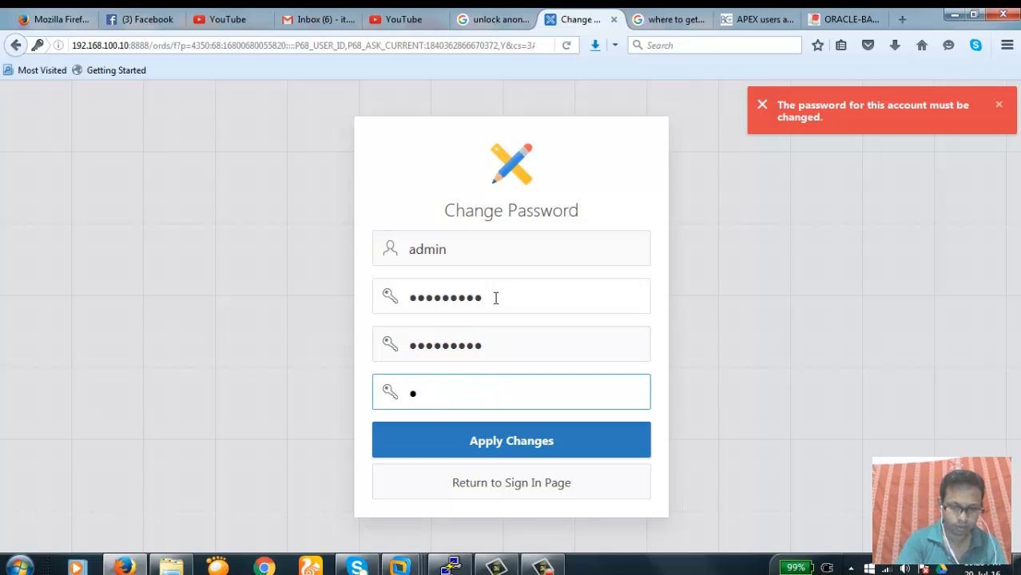
{"action": "type", "text": "234567"}
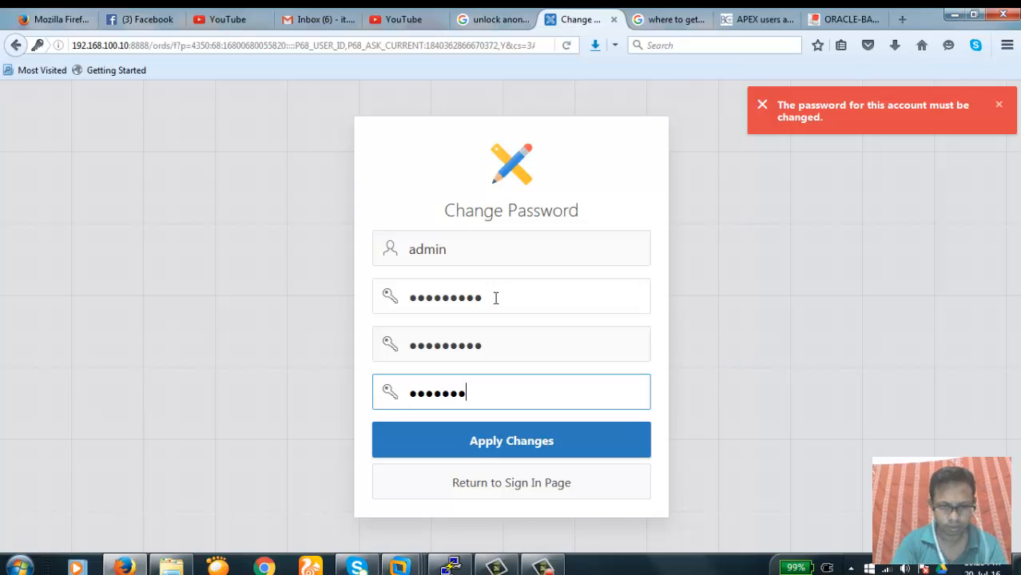
{"action": "type", "text": "89"}
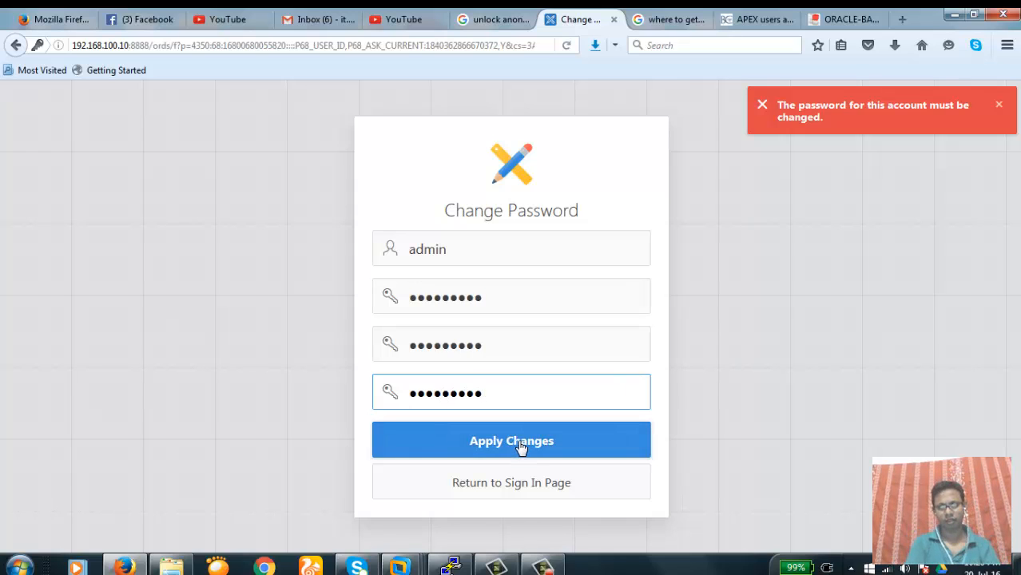
{"action": "left_click", "coordinate": [521, 448]}
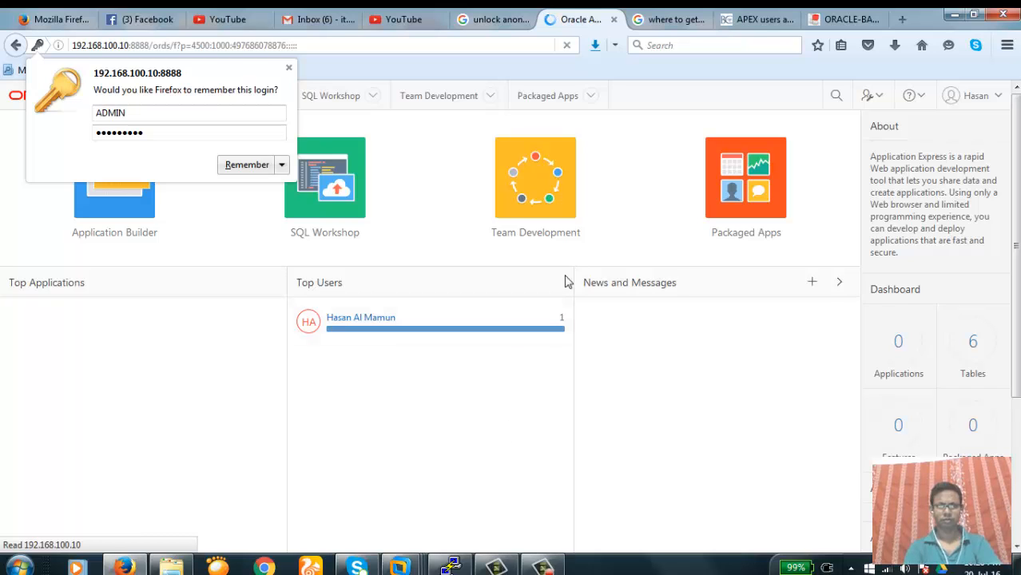
Check the signed-in user's workspace and role, then open the Application Builder
{"action": "left_click", "coordinate": [343, 70]}
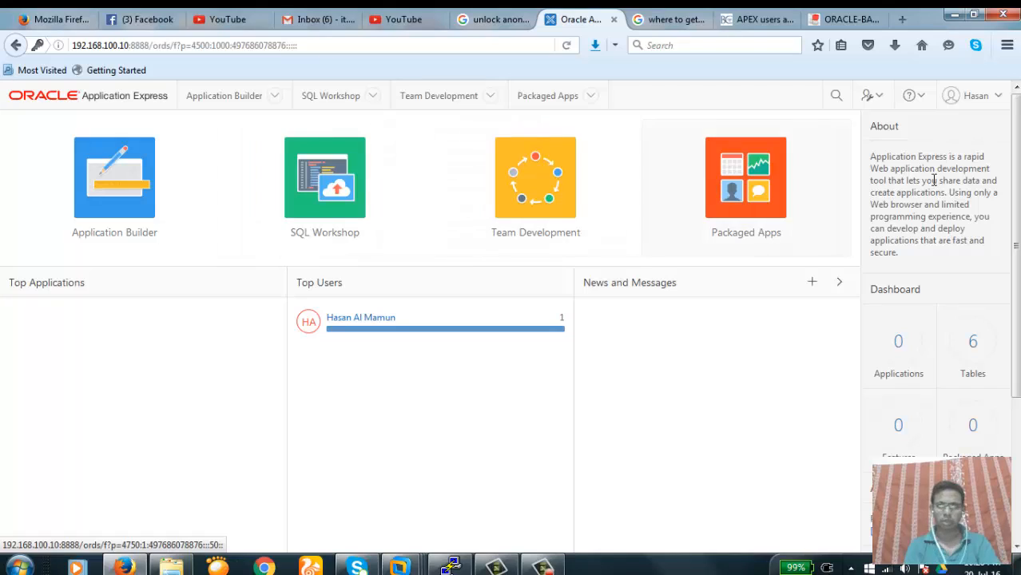
{"action": "left_click", "coordinate": [997, 99]}
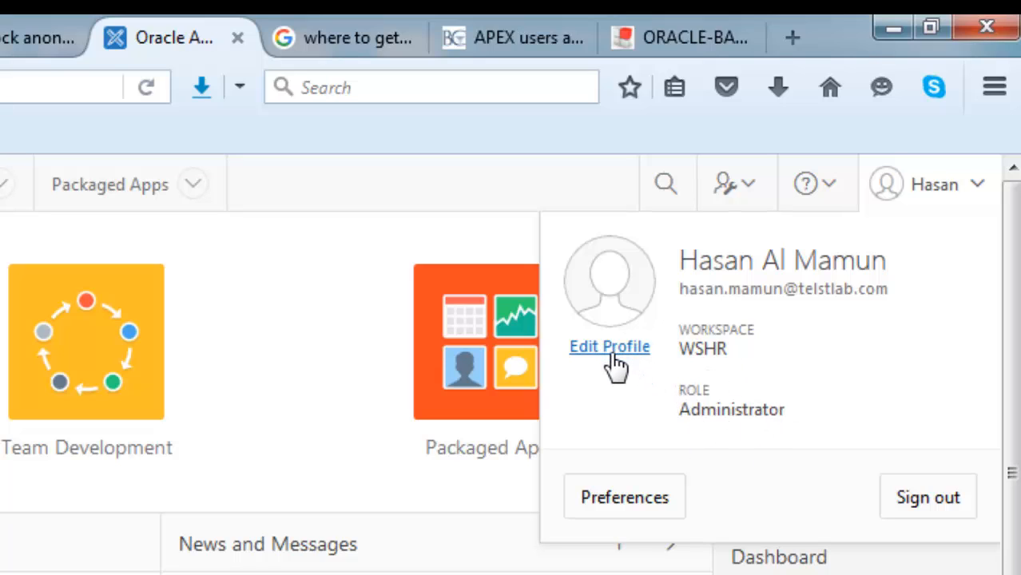
{"action": "left_click", "coordinate": [35, 553]}
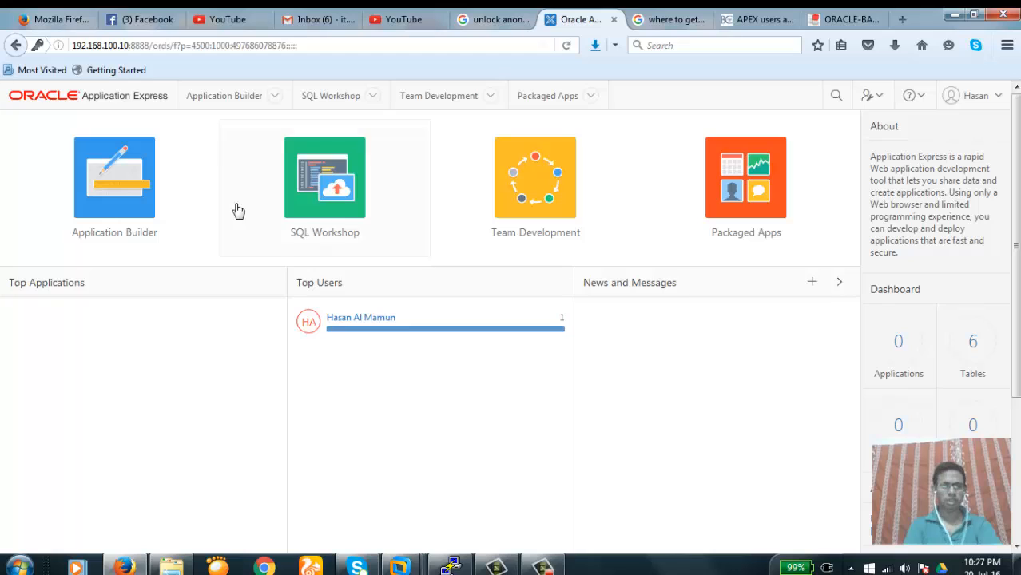
{"action": "left_click", "coordinate": [116, 189]}
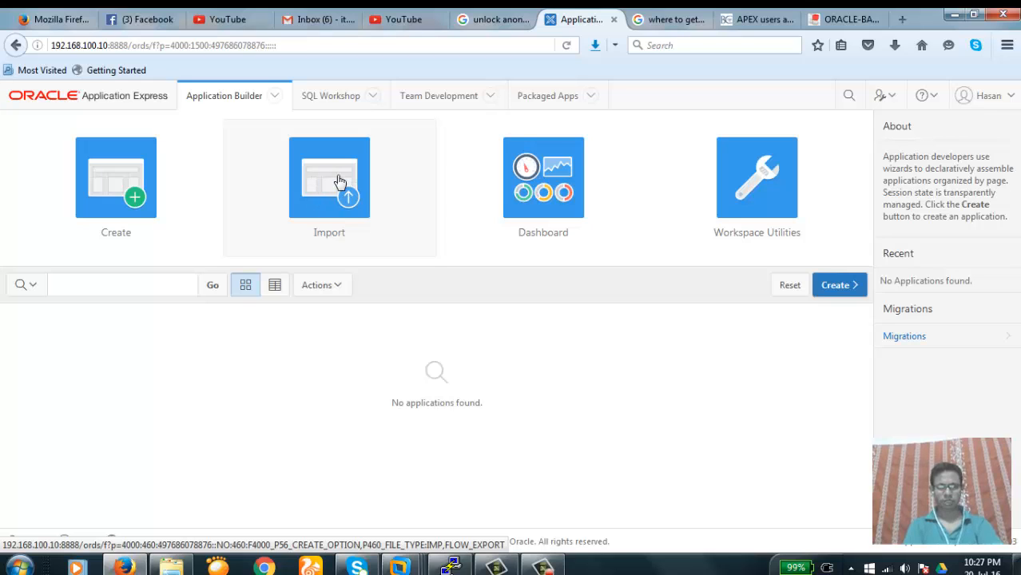
Launch the Create Application wizard from the Application Builder
{"action": "left_click", "coordinate": [110, 189]}
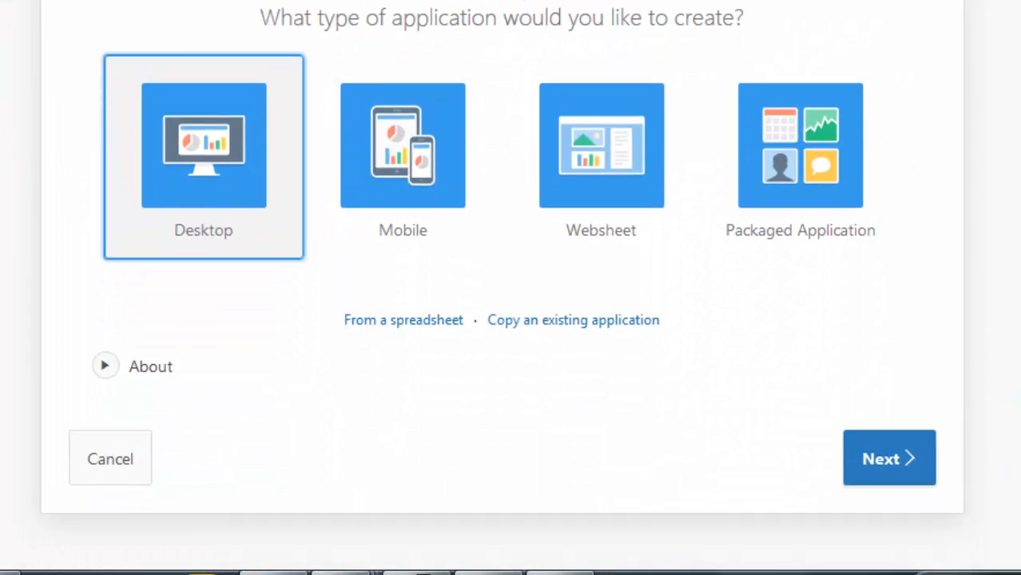
Choose a Desktop application on schema HR named app_hr, keeping application ID 100
{"action": "left_click", "coordinate": [891, 463]}
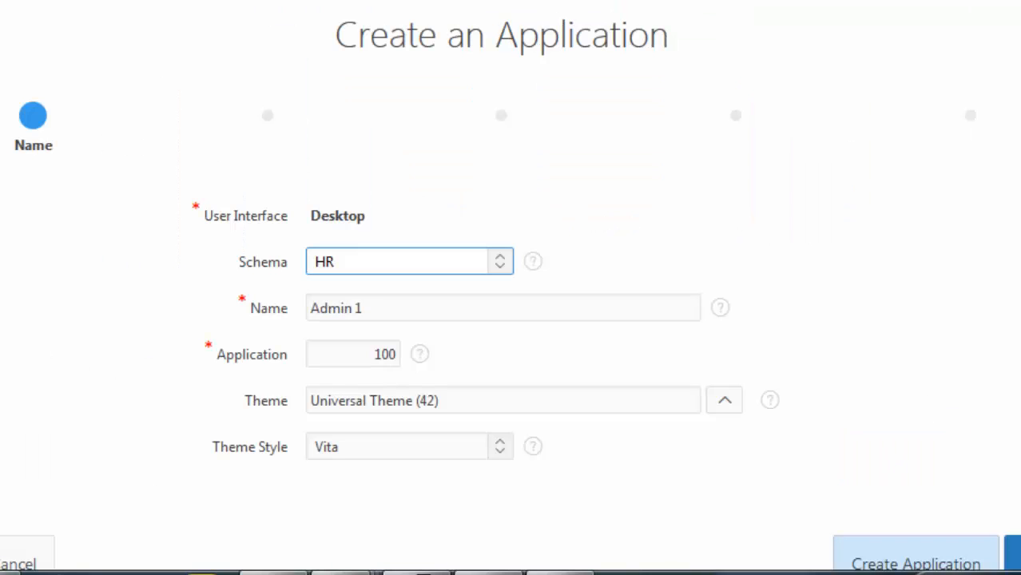
{"action": "scroll", "coordinate": [512, 264], "scroll_direction": "down", "scroll_amount": 2}
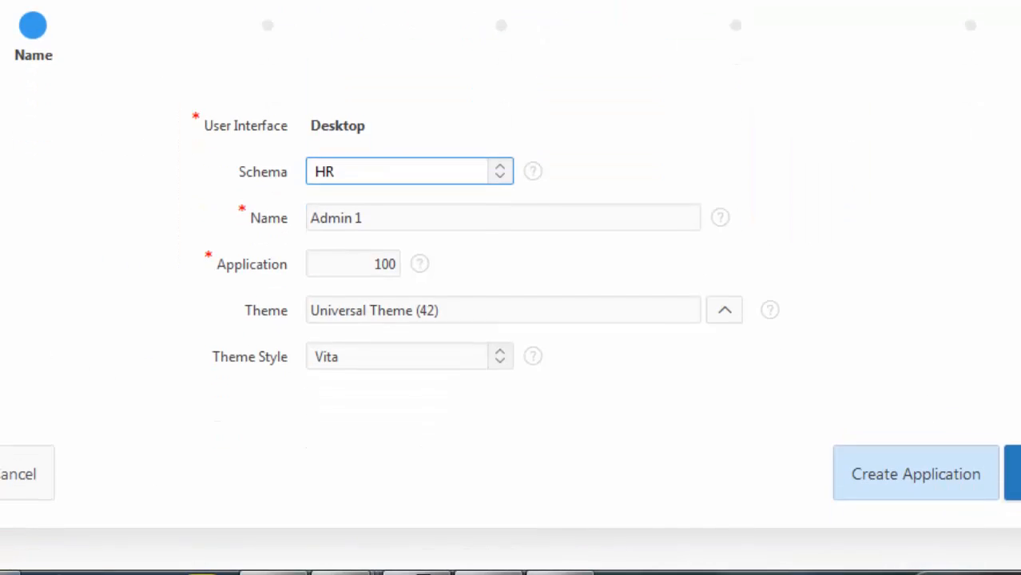
{"action": "left_click", "coordinate": [409, 209]}
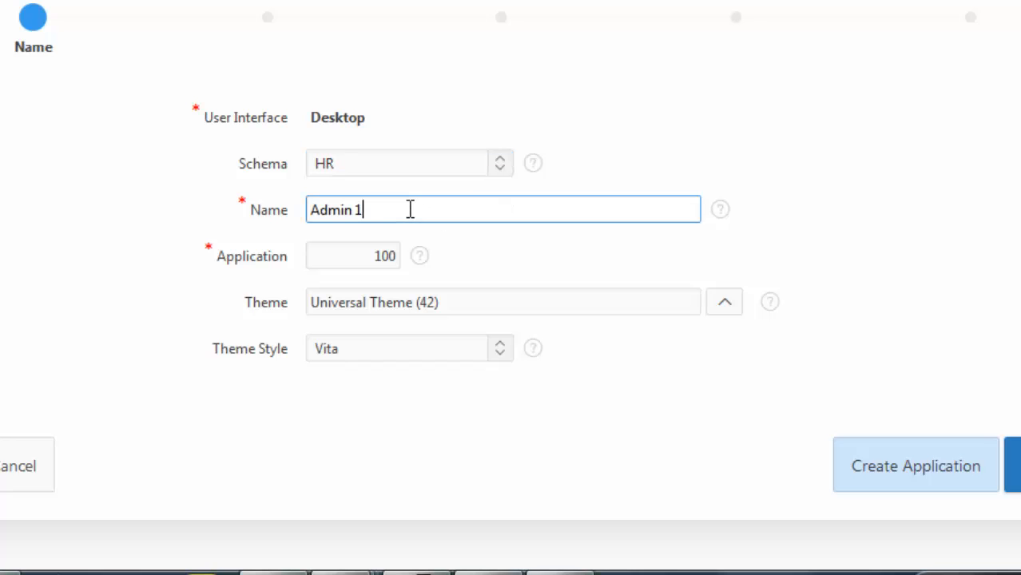
{"action": "key", "text": "BackSpace"}
{"action": "key", "text": "BackSpace"}
{"action": "key", "text": "BackSpace"}
{"action": "key", "text": "BackSpace"}
{"action": "key", "text": "BackSpace"}
{"action": "key", "text": "BackSpace"}
{"action": "key", "text": "BackSpace"}
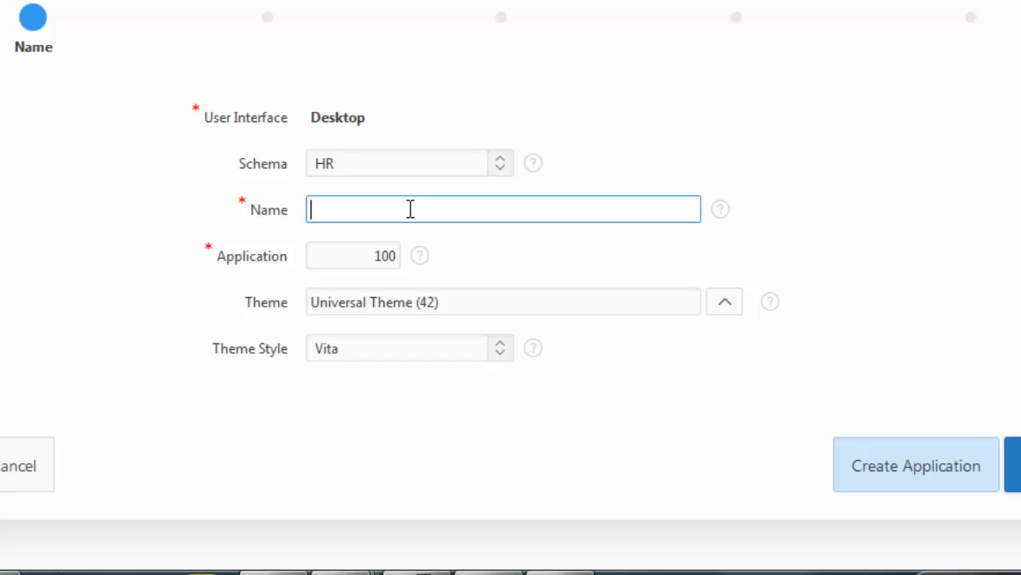
{"action": "type", "text": "app"}
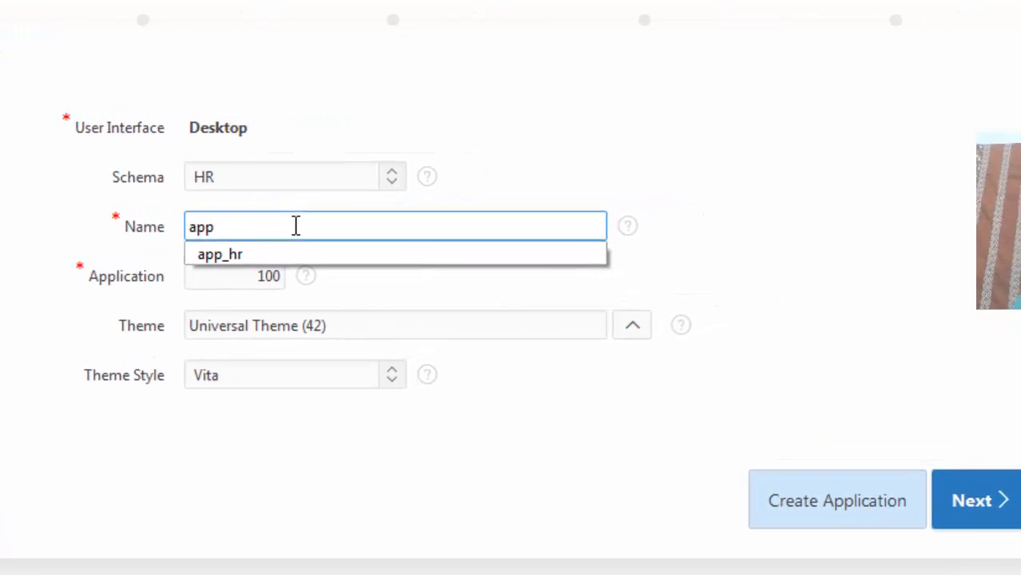
{"action": "key", "text": "Down"}
{"action": "key", "text": "Tab"}
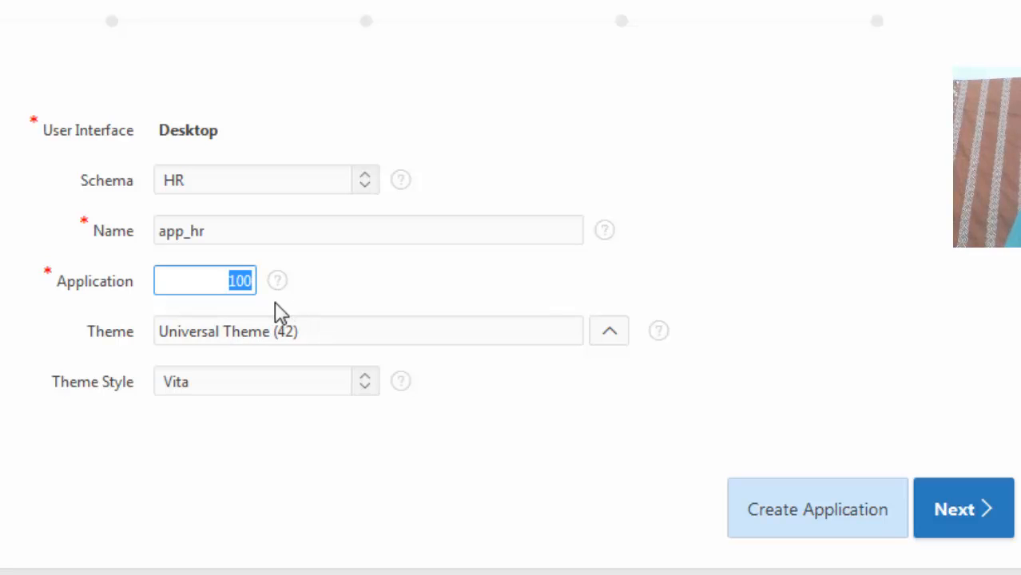
{"action": "left_click", "coordinate": [460, 291]}
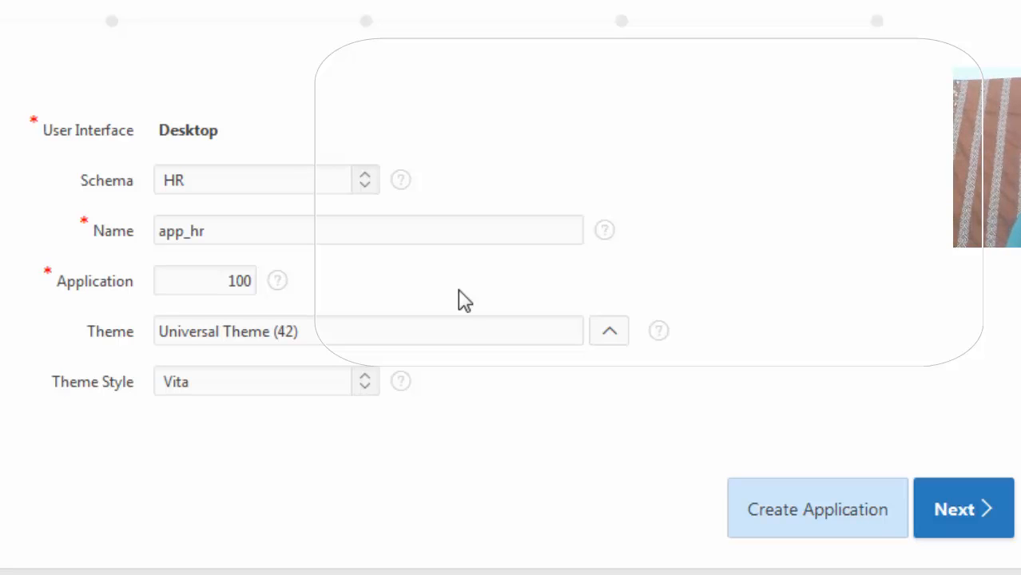
{"action": "left_click", "coordinate": [223, 282]}
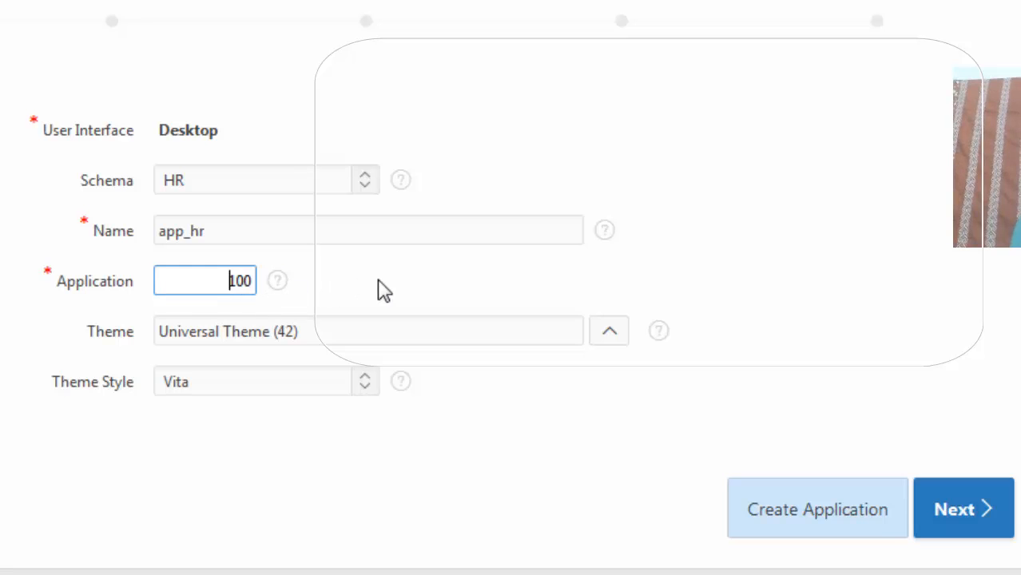
{"action": "left_click", "coordinate": [384, 290]}
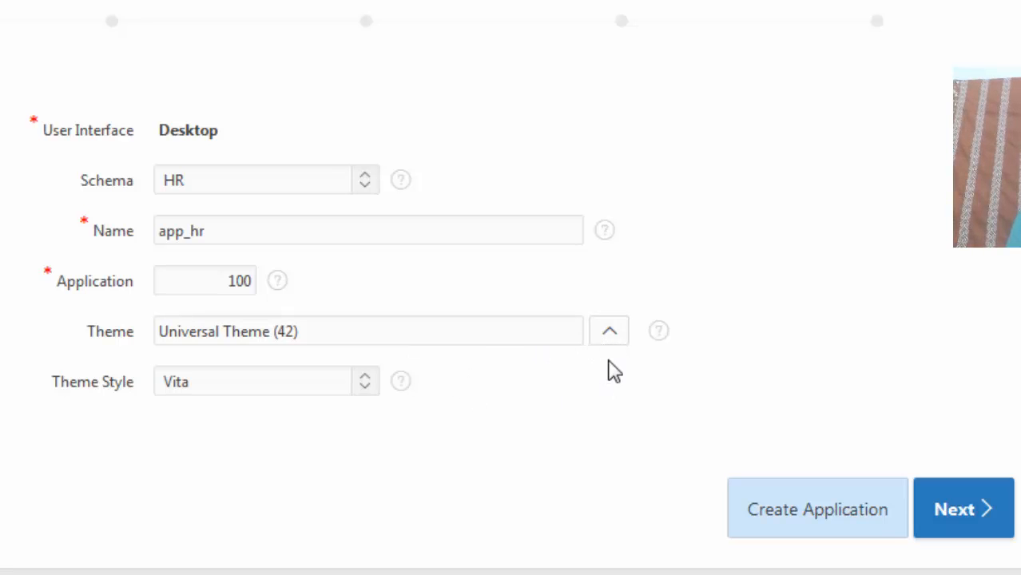
Replace Universal Theme with the Builder Blue (2) theme and submit the Name step
{"action": "left_click", "coordinate": [609, 333]}
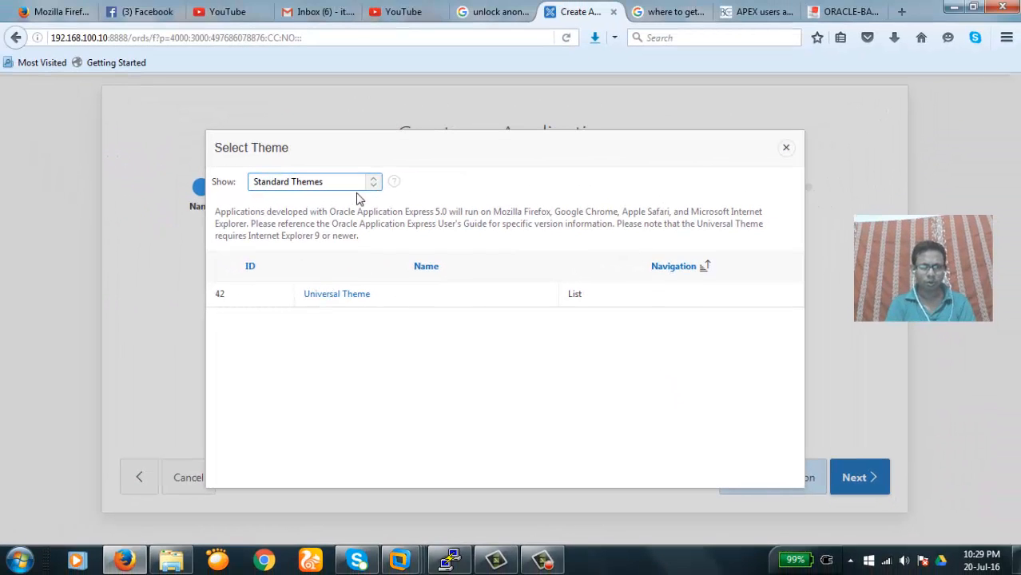
{"action": "left_click", "coordinate": [372, 183]}
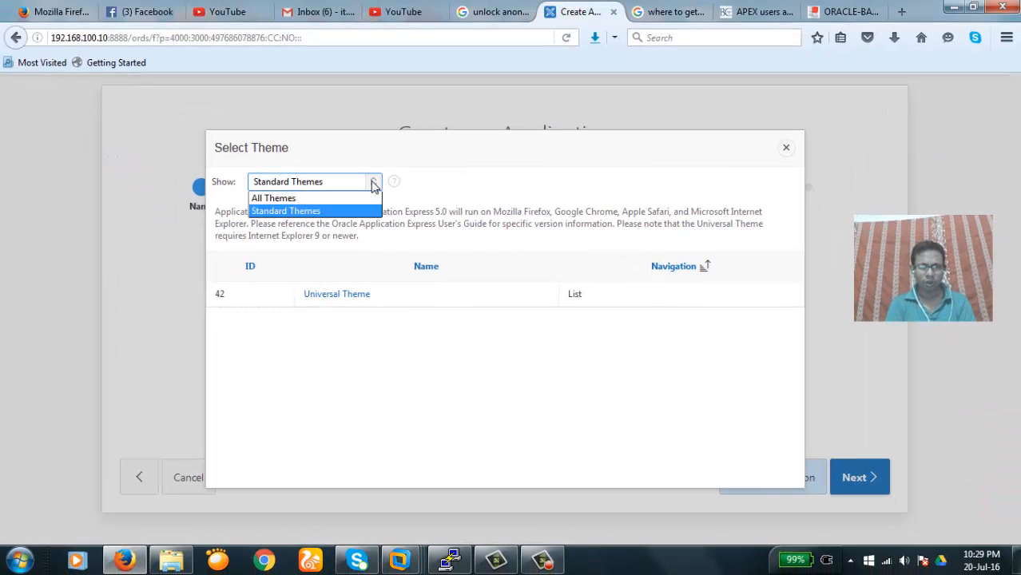
{"action": "left_click", "coordinate": [324, 199]}
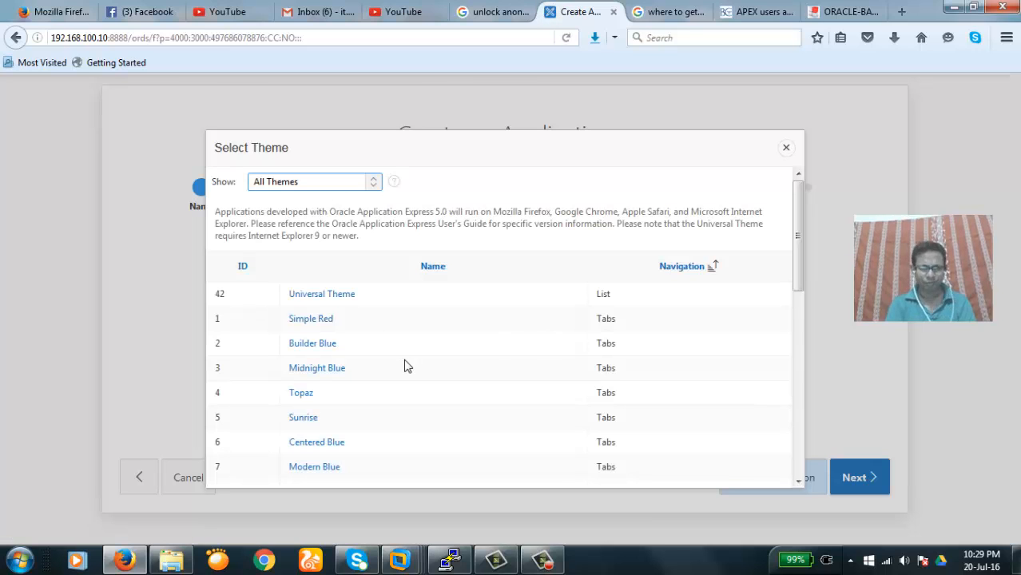
{"action": "left_click", "coordinate": [307, 345]}
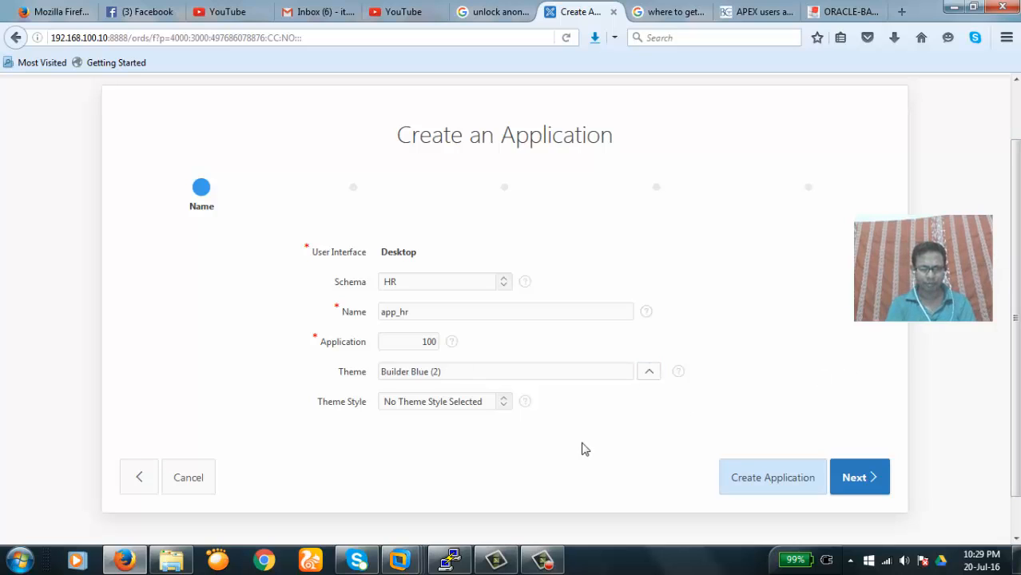
{"action": "left_click", "coordinate": [850, 484]}
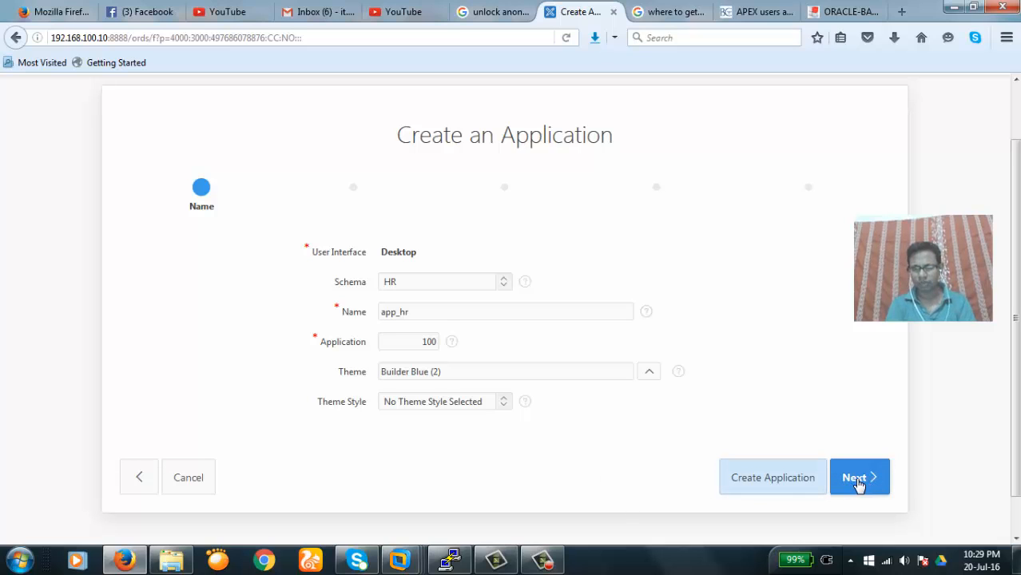
Keep only the Home page and leave Copy Shared Components at No, reaching Attributes
{"action": "left_click", "coordinate": [858, 484]}
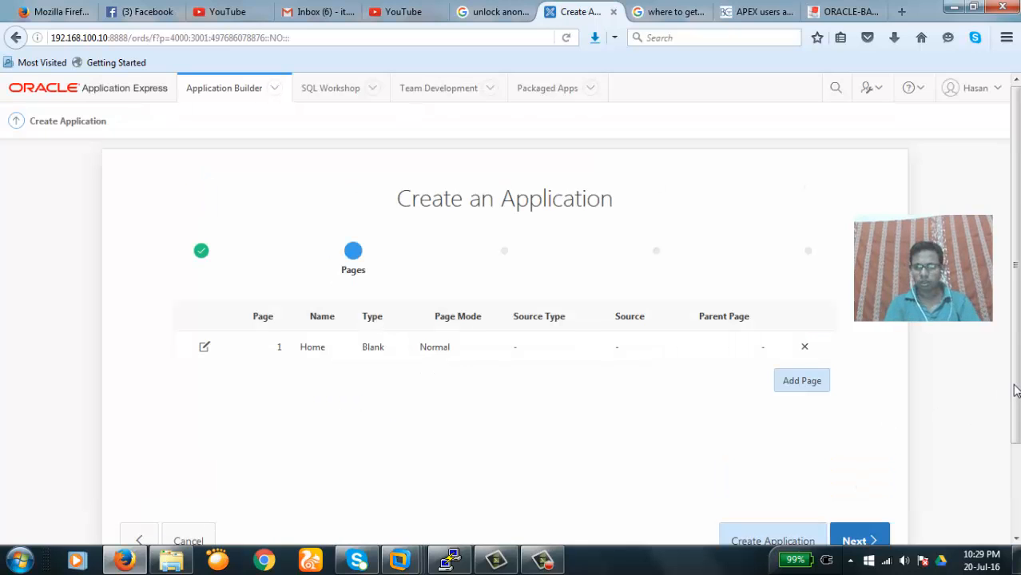
{"action": "scroll", "coordinate": [1016, 391], "scroll_direction": "down", "scroll_amount": 2}
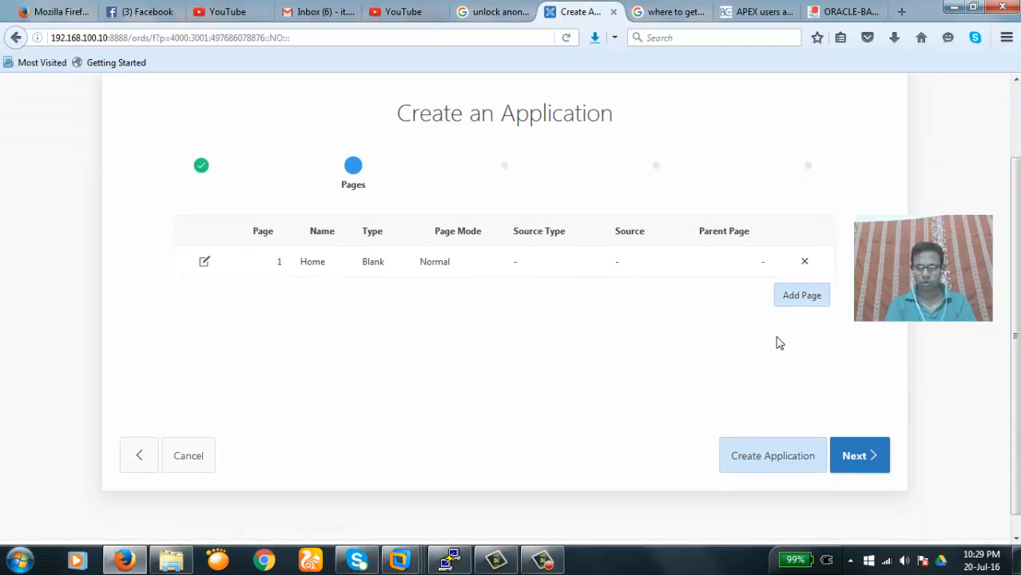
{"action": "left_click", "coordinate": [859, 461]}
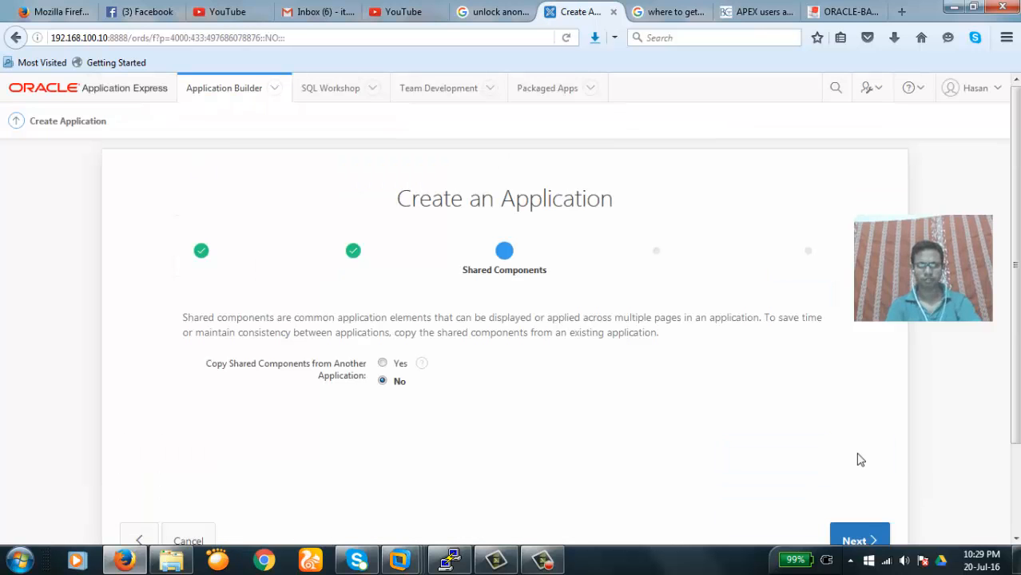
{"action": "scroll", "coordinate": [1015, 376], "scroll_direction": "down", "scroll_amount": 1}
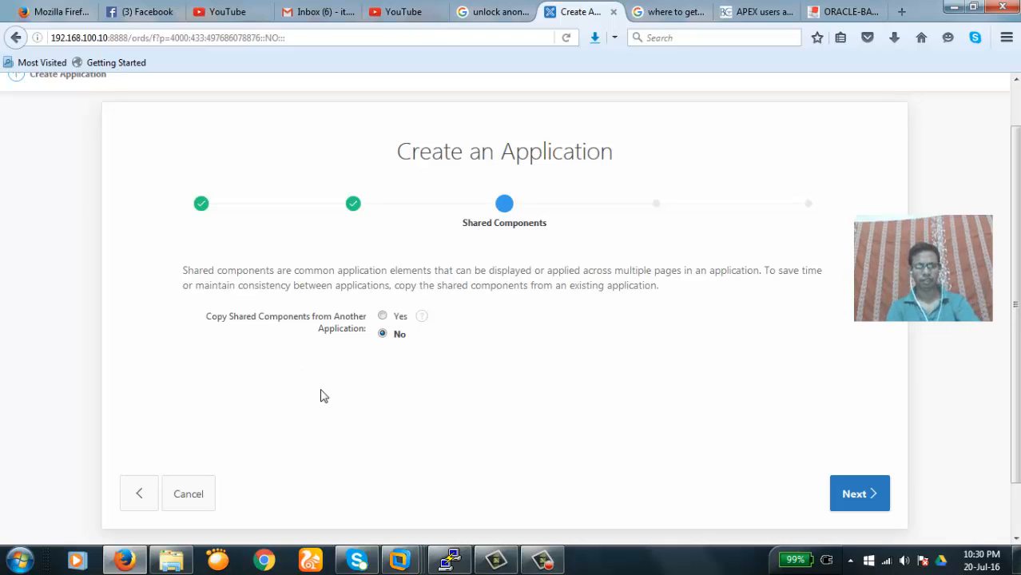
{"action": "left_click_drag", "start_coordinate": [1014, 264], "coordinate": [1015, 291]}
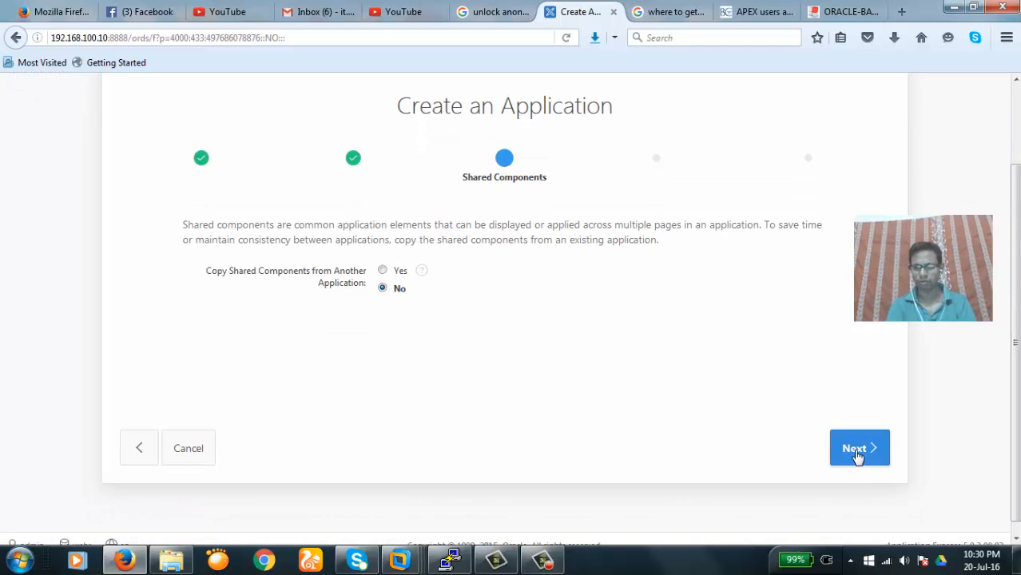
{"action": "left_click", "coordinate": [857, 452]}
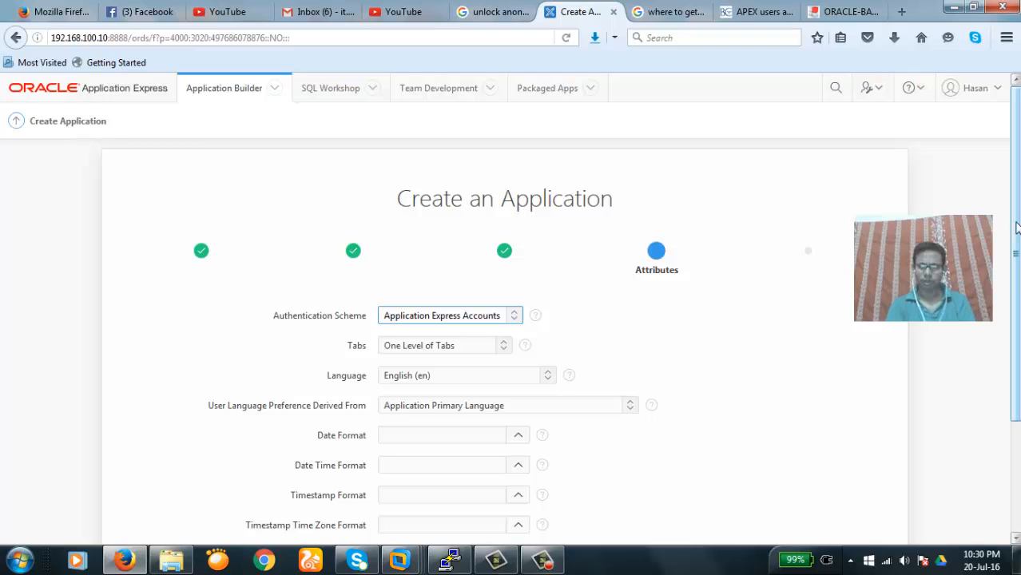
{"action": "left_click_drag", "start_coordinate": [1015, 227], "coordinate": [1017, 339]}
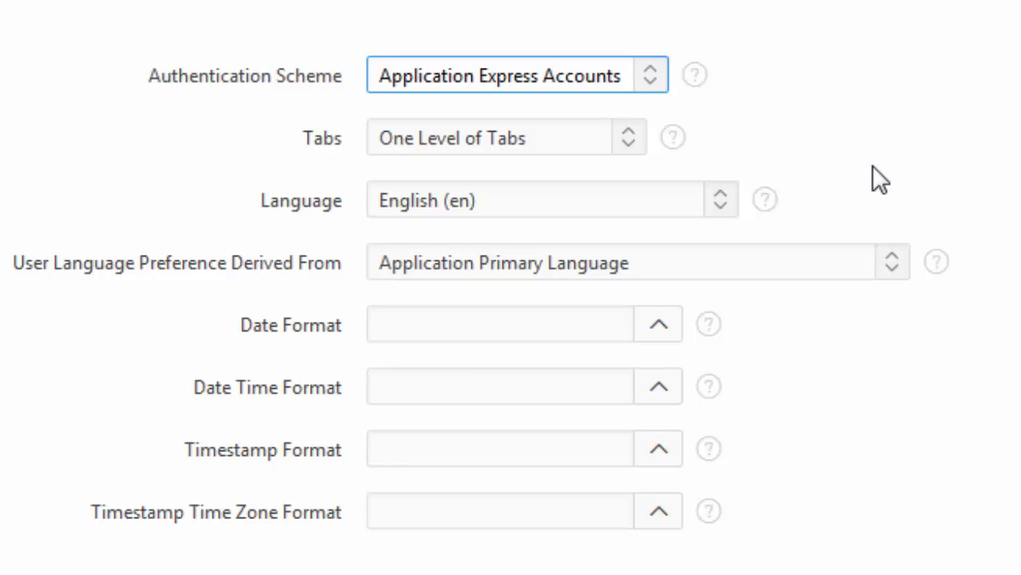
{"action": "left_click", "coordinate": [649, 75]}
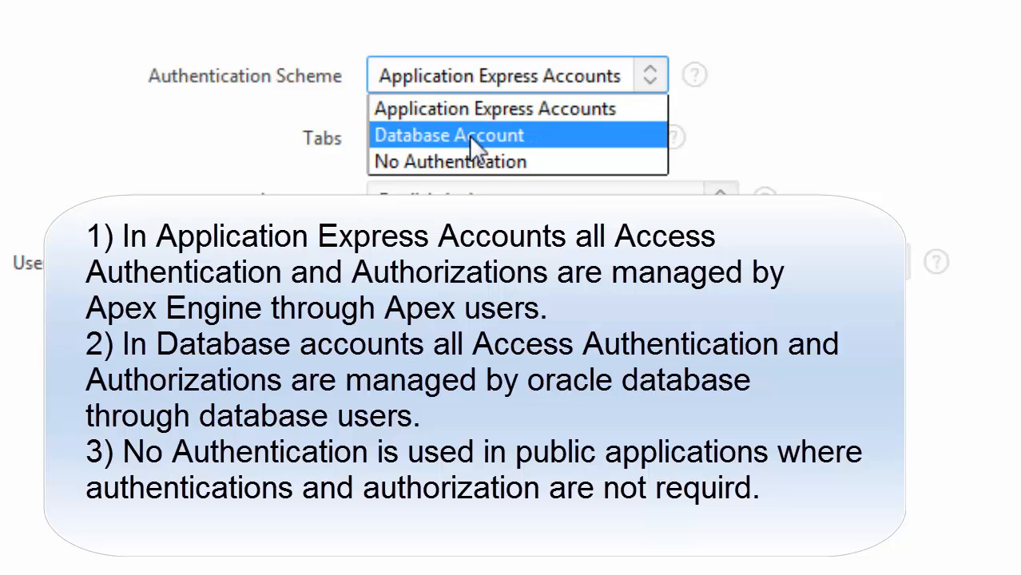
{"action": "left_click", "coordinate": [882, 82]}
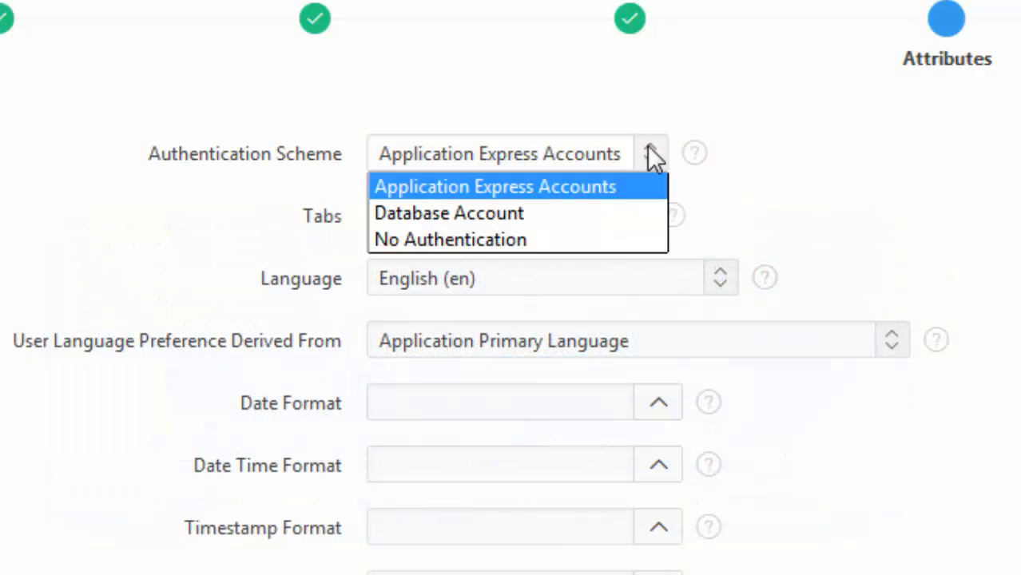
{"action": "left_click", "coordinate": [654, 155]}
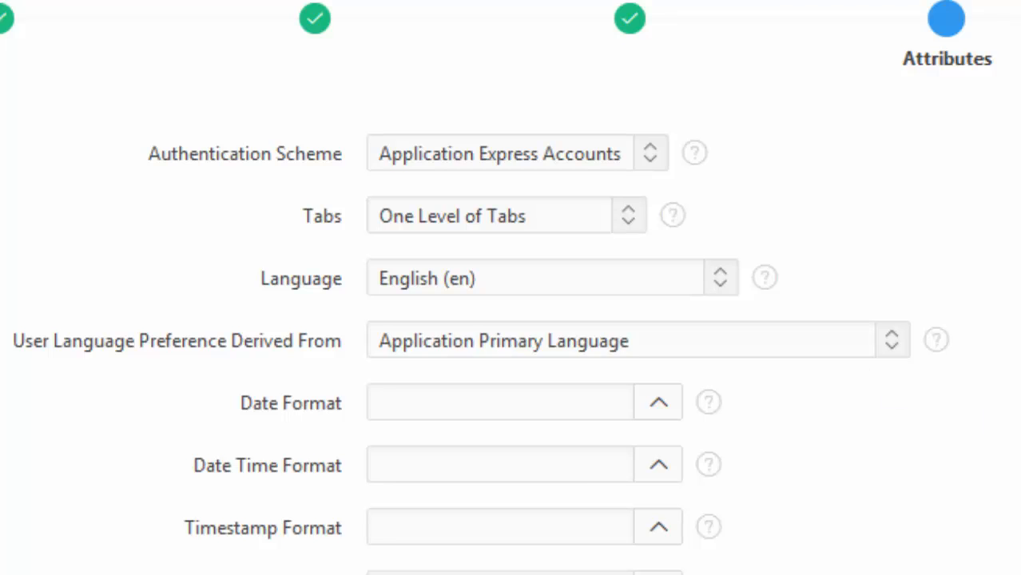
Confirm the wizard settings and create application 100, app_hr
{"action": "left_click", "coordinate": [859, 477]}
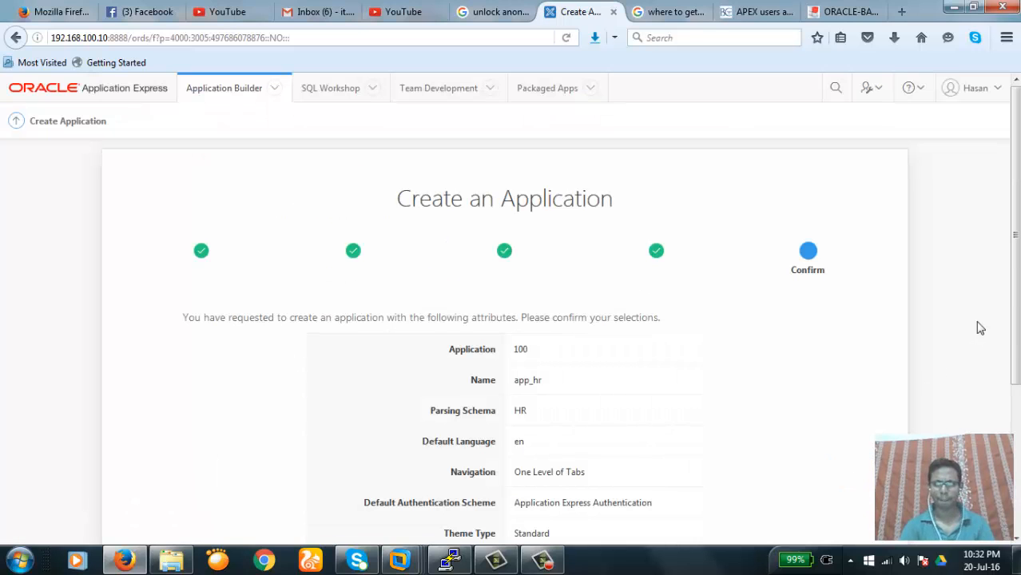
{"action": "scroll", "coordinate": [1017, 241], "scroll_direction": "down", "scroll_amount": 5}
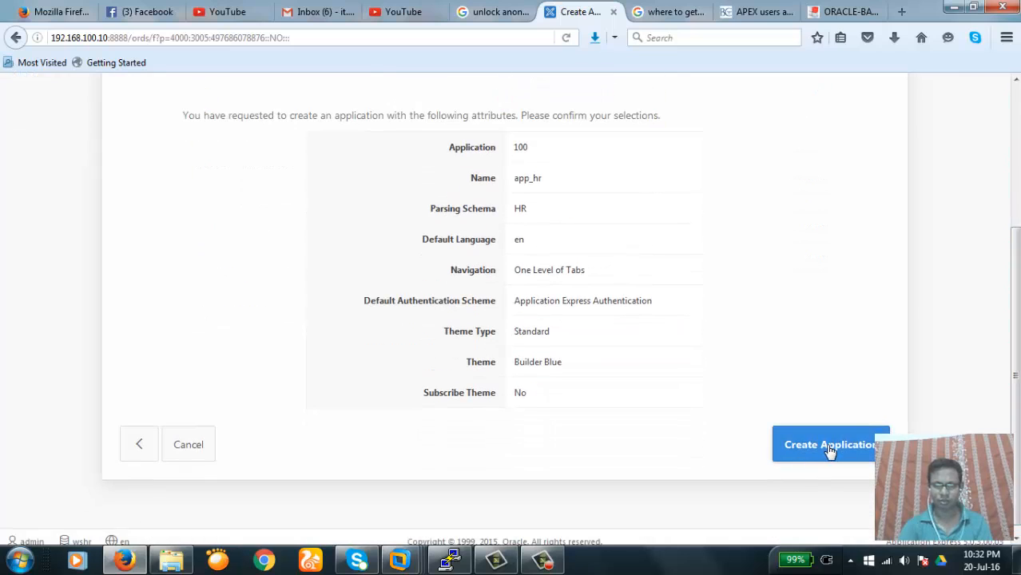
{"action": "left_click", "coordinate": [831, 452]}
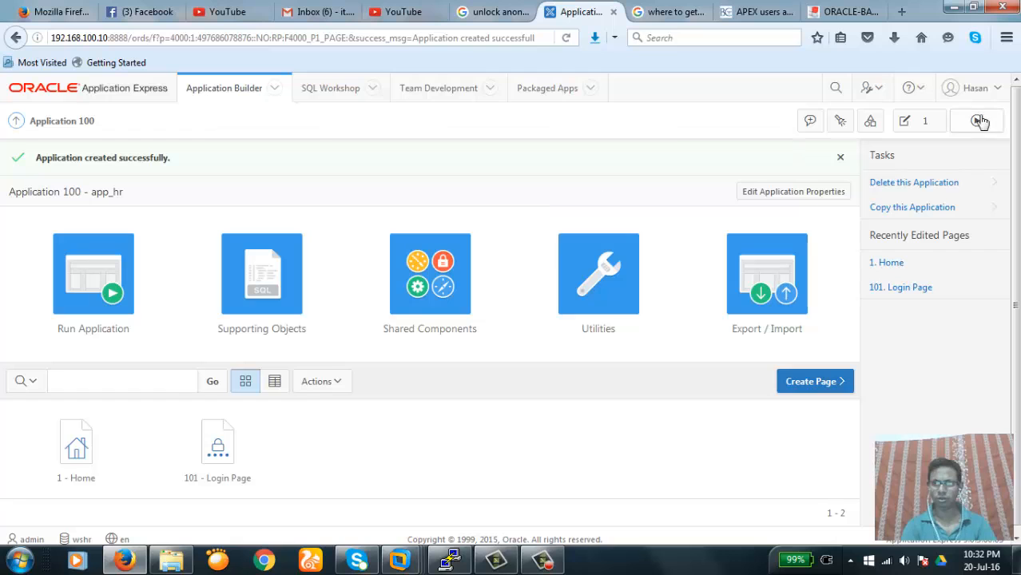
Run app_hr, sign in as the workspace administrator, and open page 1 (Home) in Page Designer
{"action": "left_click", "coordinate": [90, 283]}
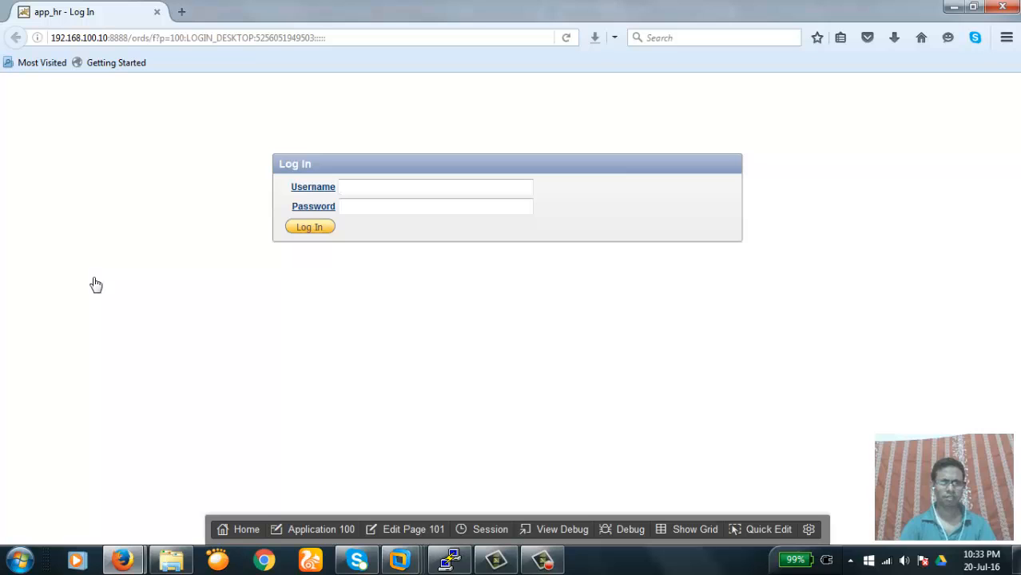
{"action": "left_click", "coordinate": [359, 190]}
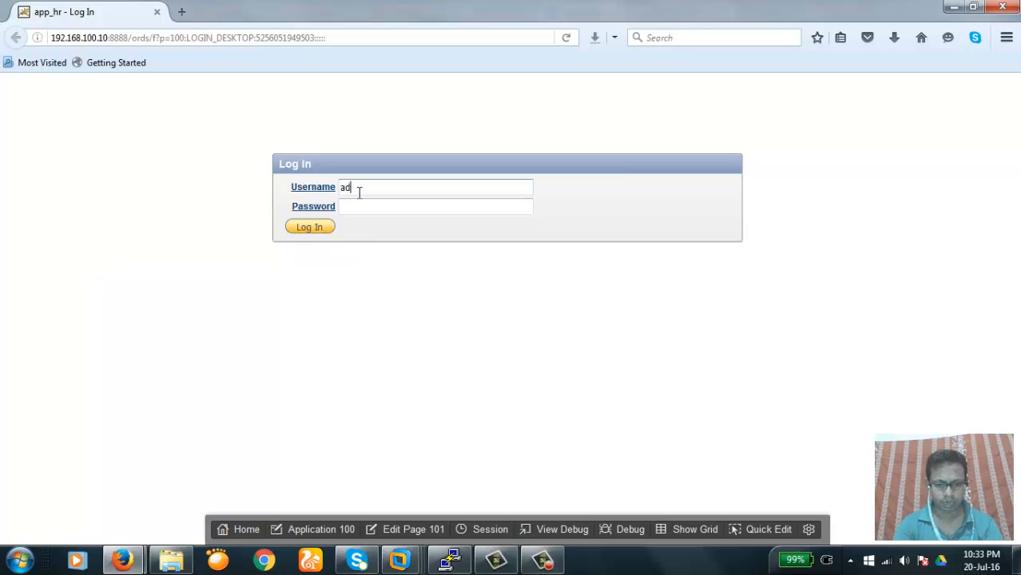
{"action": "key", "text": "Tab"}
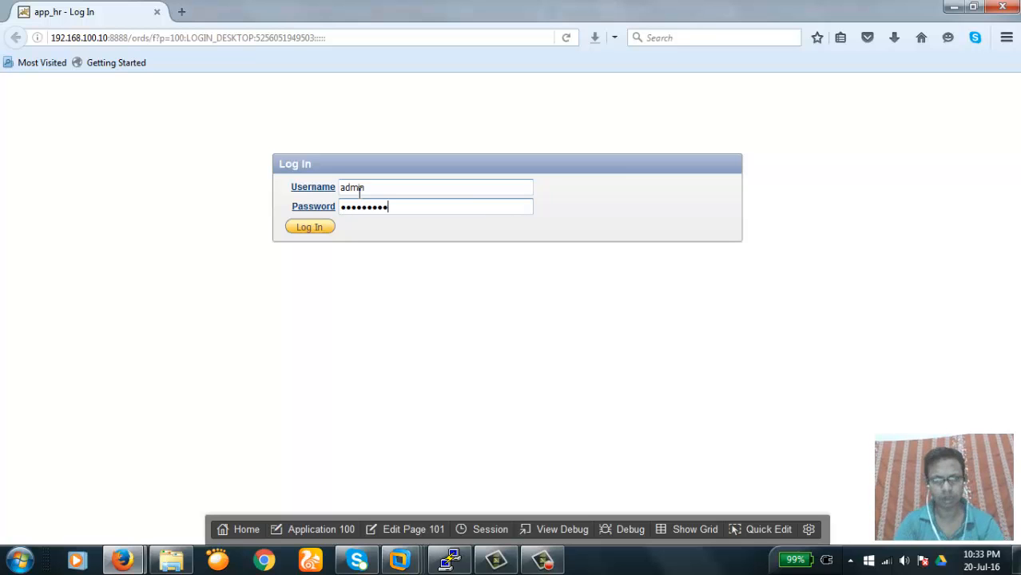
{"action": "left_click", "coordinate": [305, 231]}
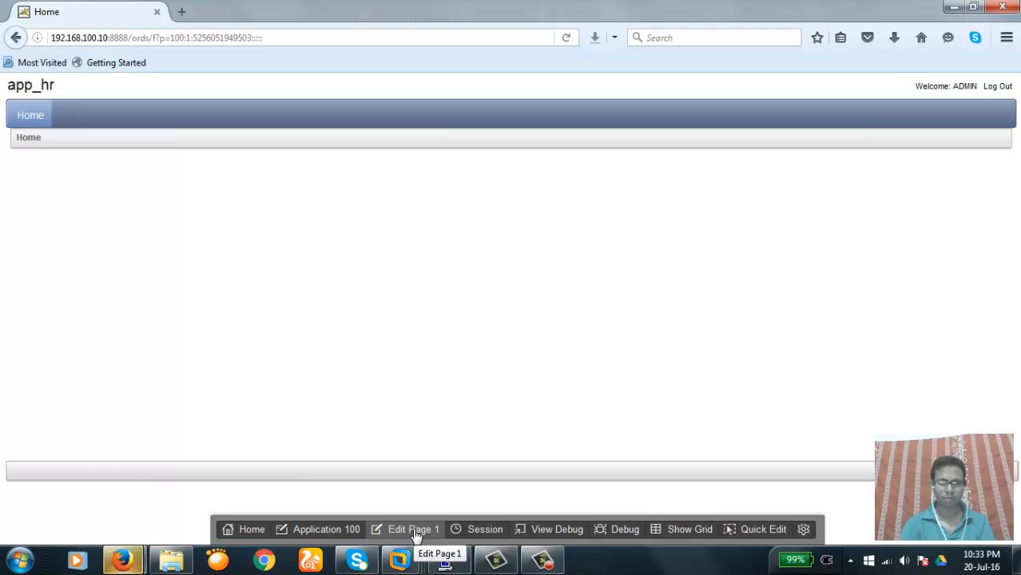
{"action": "left_click", "coordinate": [415, 532]}
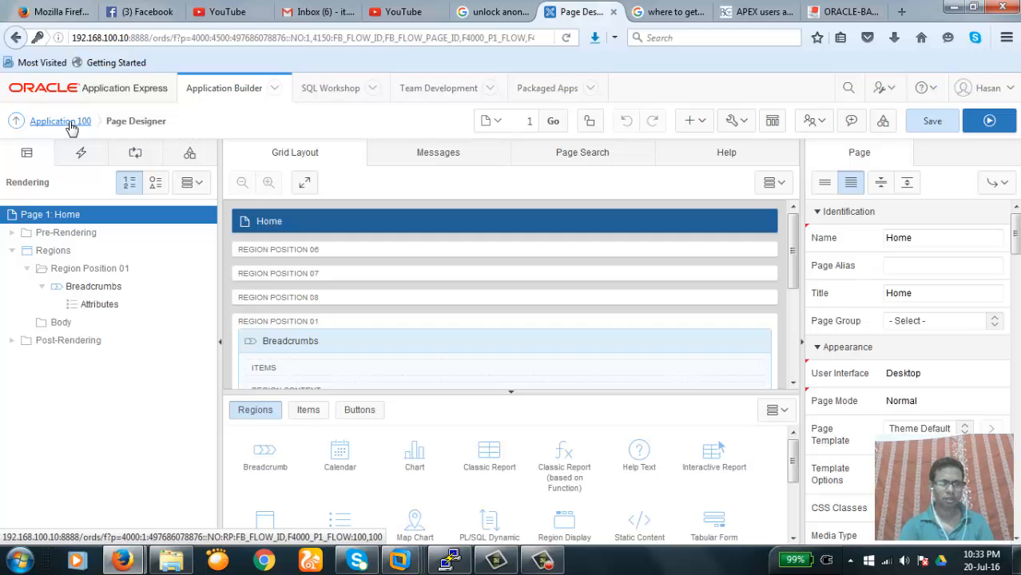
Return to Application 100 and go to the WSHR Workspace Administration page
{"action": "left_click", "coordinate": [70, 122]}
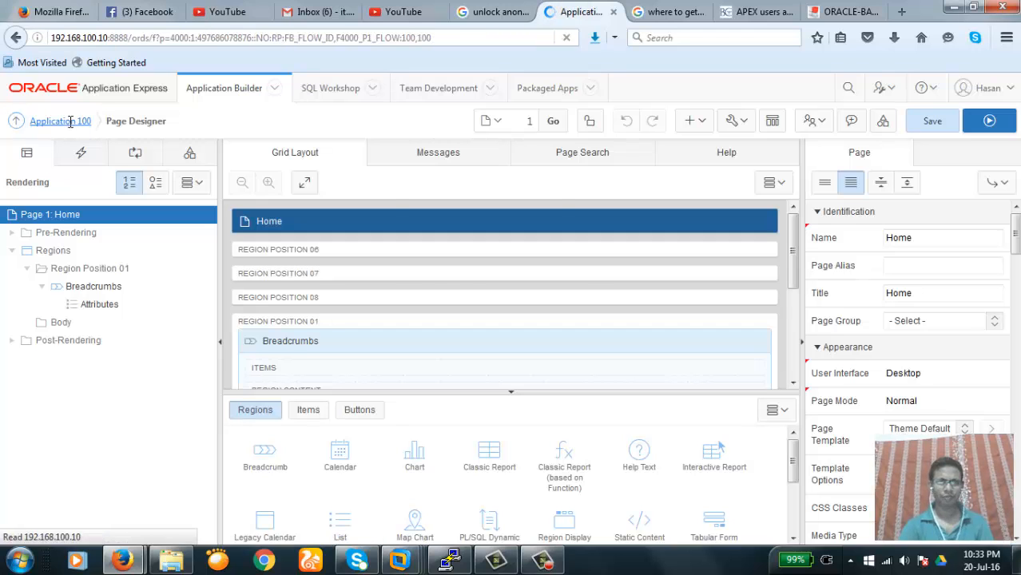
{"action": "left_click", "coordinate": [879, 91]}
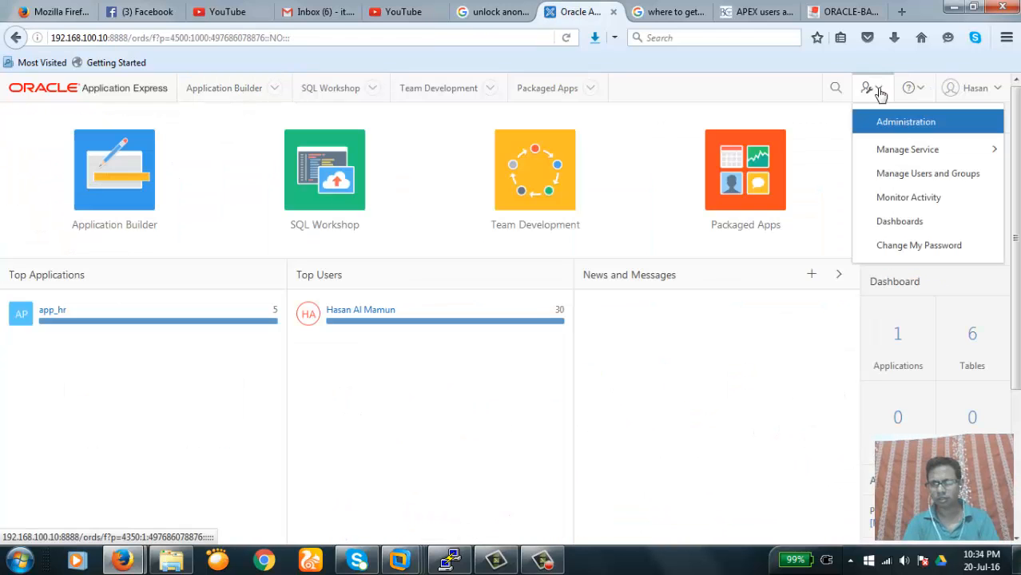
{"action": "left_click", "coordinate": [810, 113]}
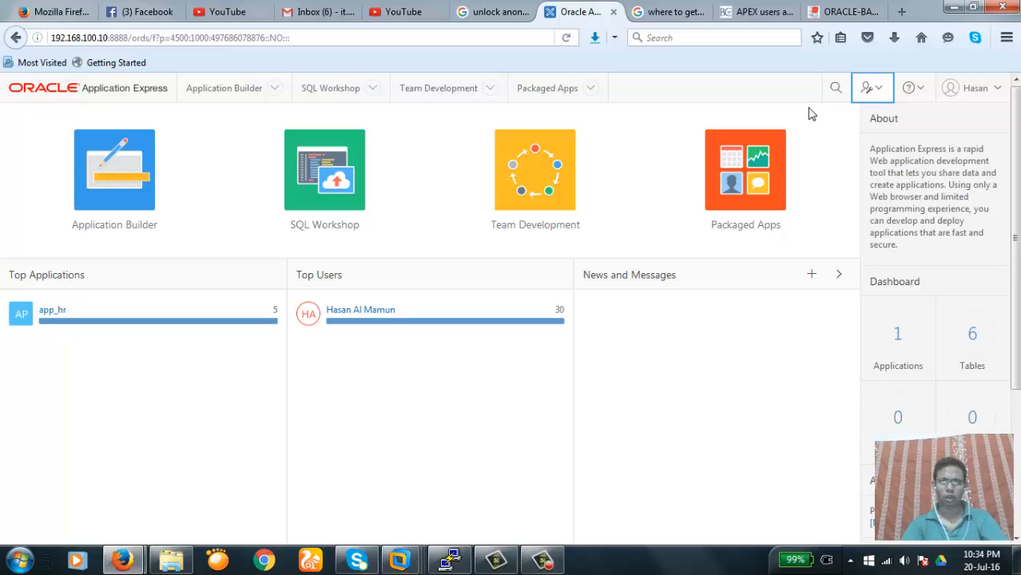
{"action": "left_click", "coordinate": [879, 91]}
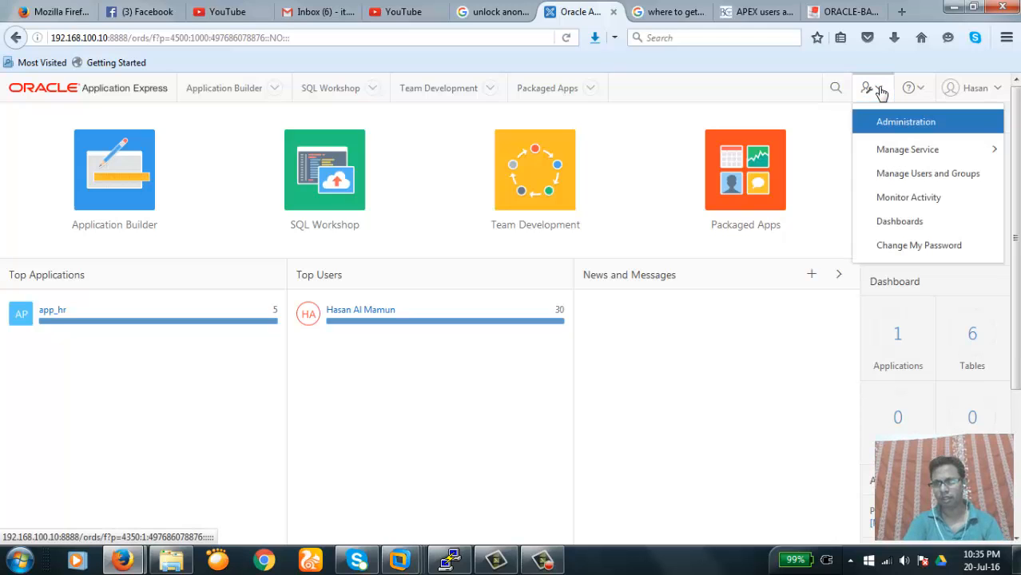
{"action": "left_click", "coordinate": [905, 123]}
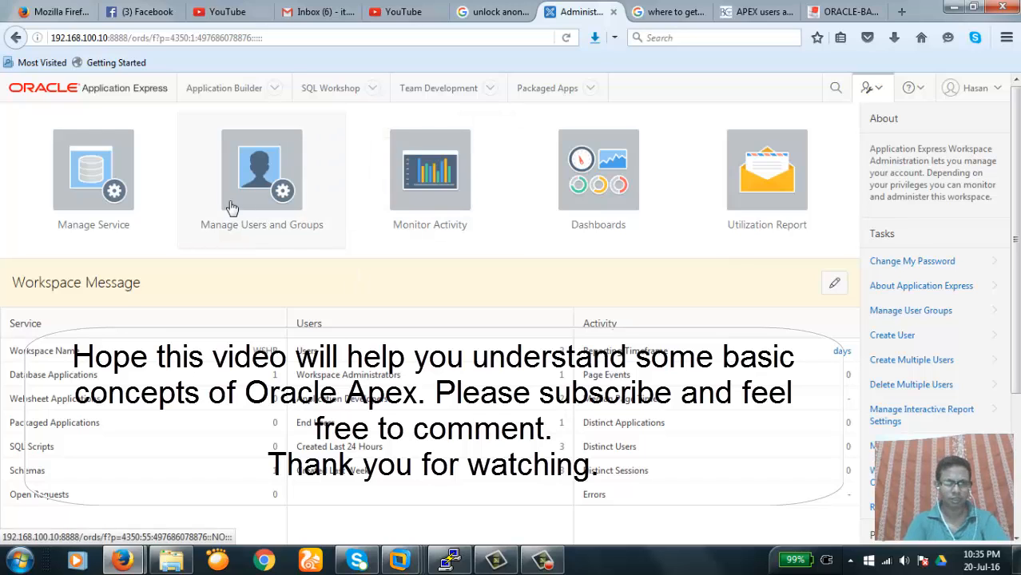
Review the users ADMIN, HREND and WSDEV in Manage Users and Groups, then bring up the account menu
{"action": "left_click", "coordinate": [263, 179]}
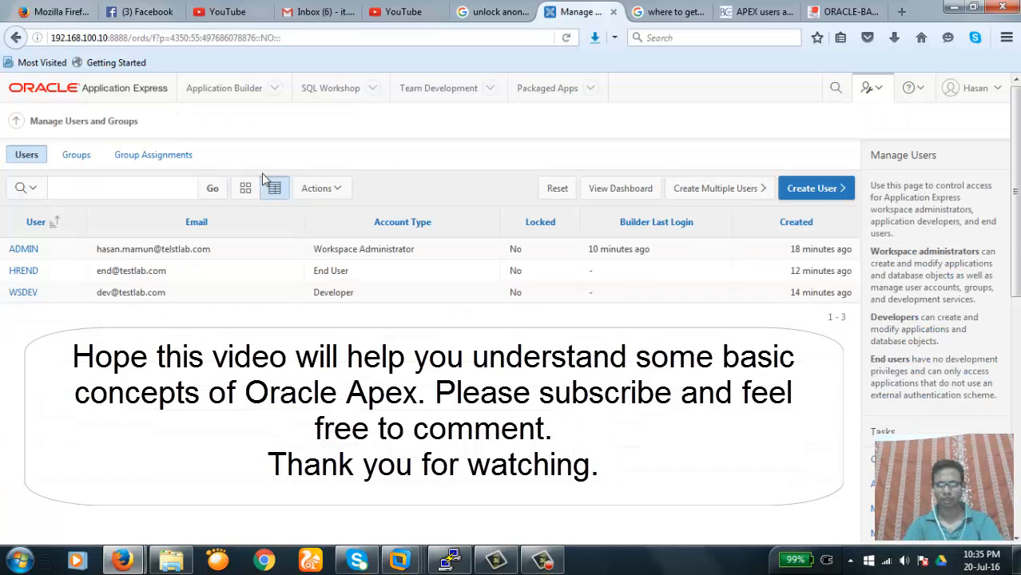
{"action": "scroll", "coordinate": [1013, 182], "scroll_direction": "down", "scroll_amount": 1}
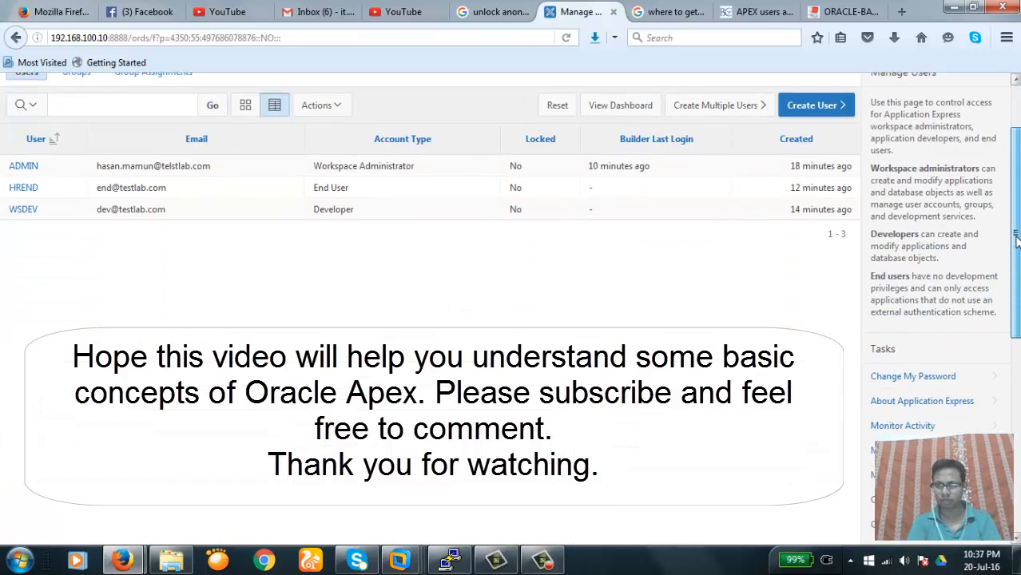
{"action": "scroll", "coordinate": [1013, 182], "scroll_direction": "up", "scroll_amount": 1}
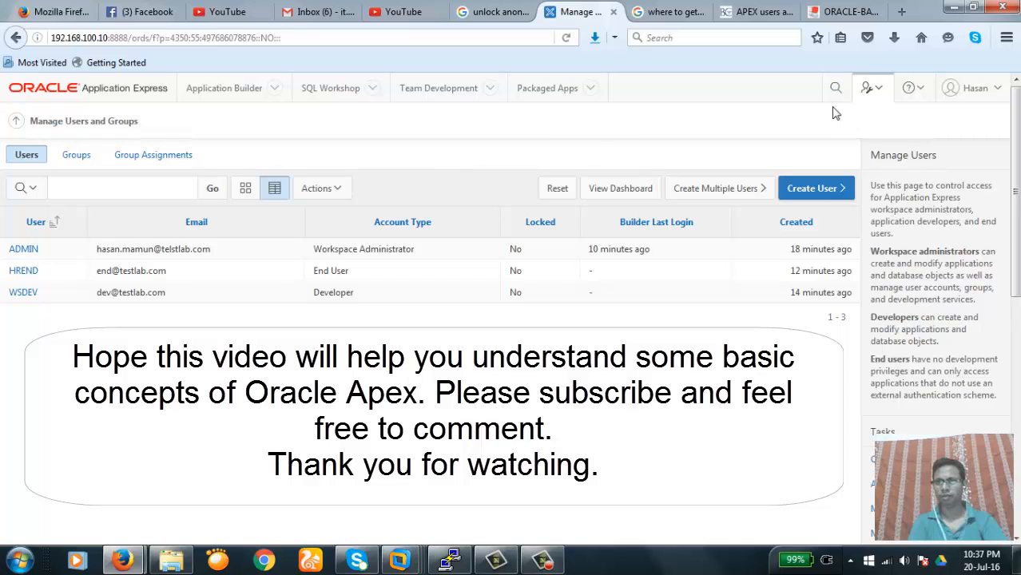
{"action": "left_click", "coordinate": [998, 91]}
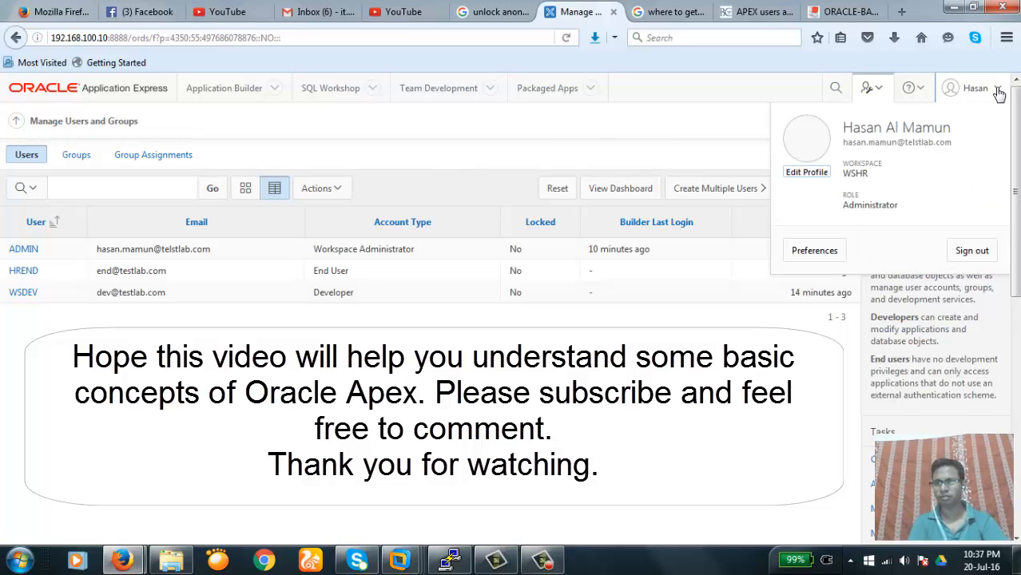